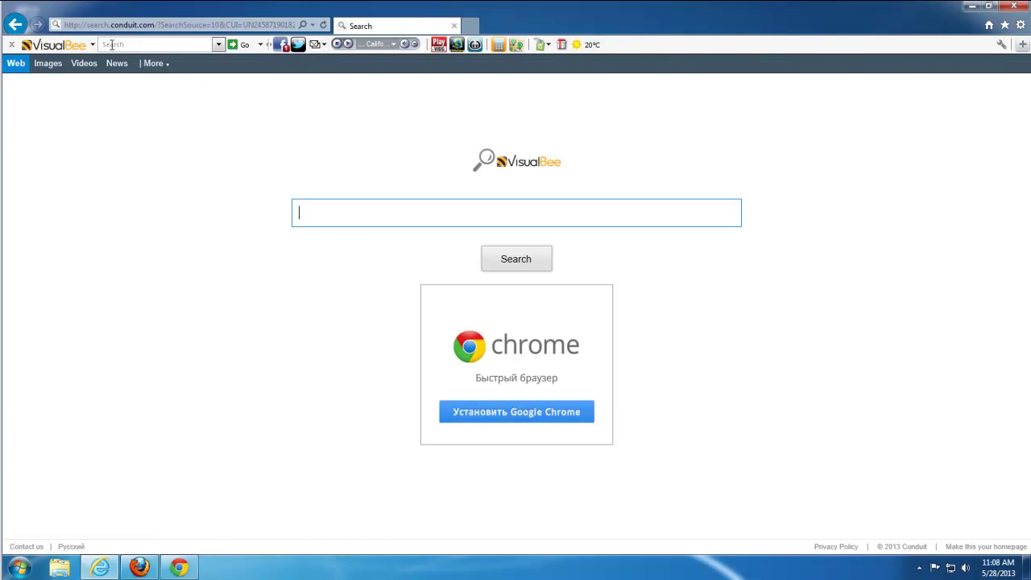
Step: Inspect the VisualBee toolbar and start page in Internet Explorer, Firefox and Chrome, putting each browser window away
left_click(100, 569)
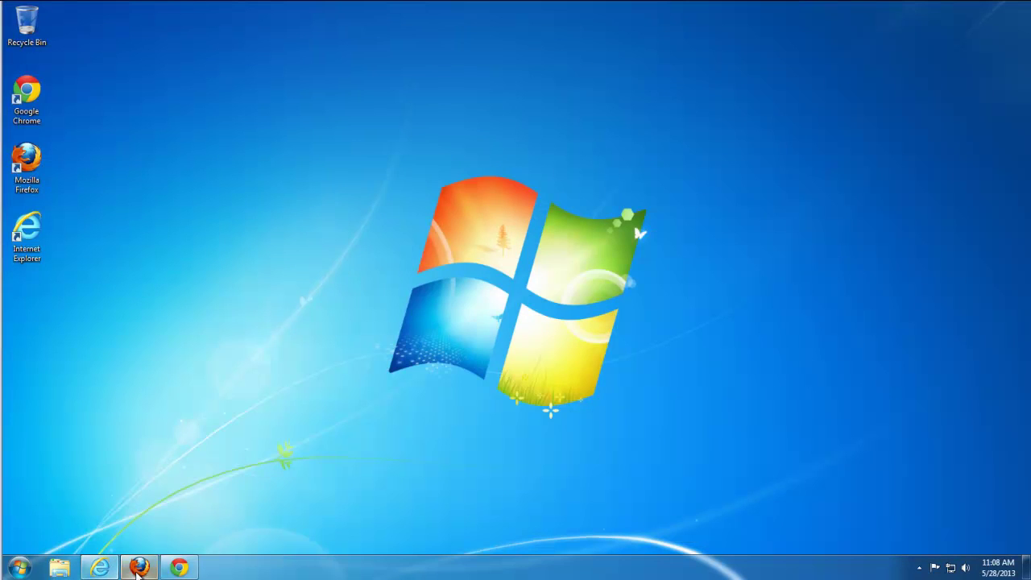
left_click(139, 569)
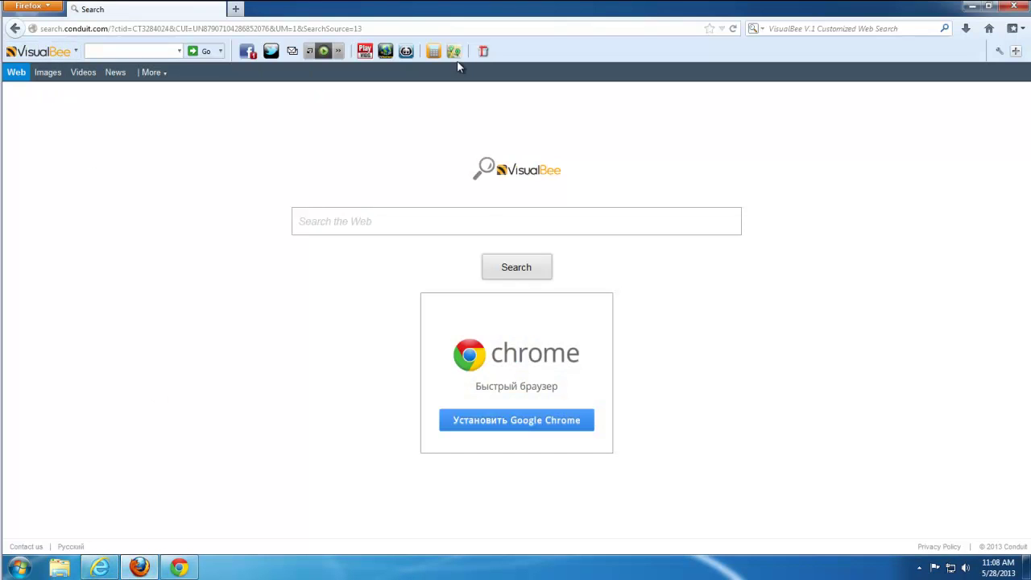
left_click(138, 567)
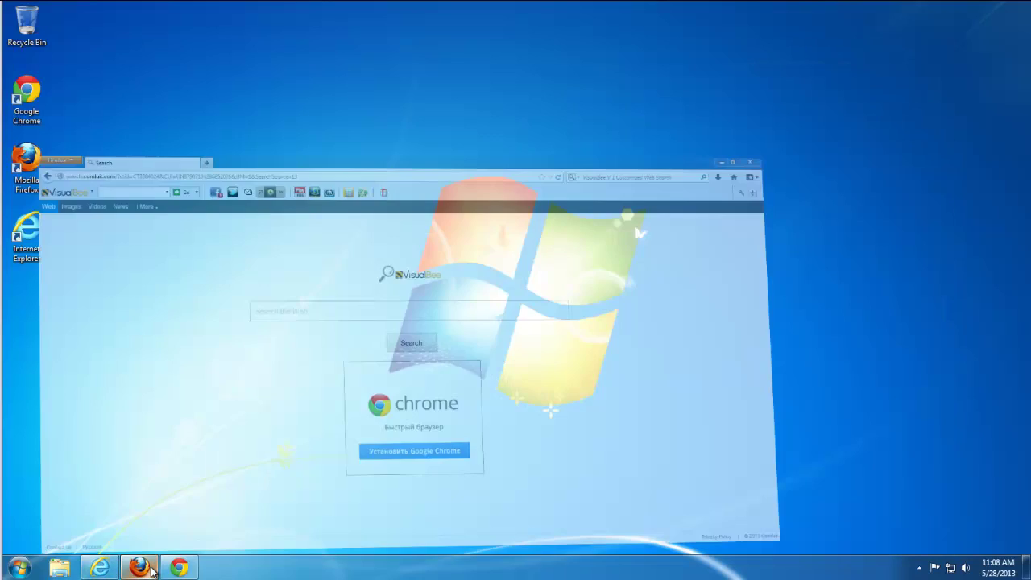
left_click(178, 567)
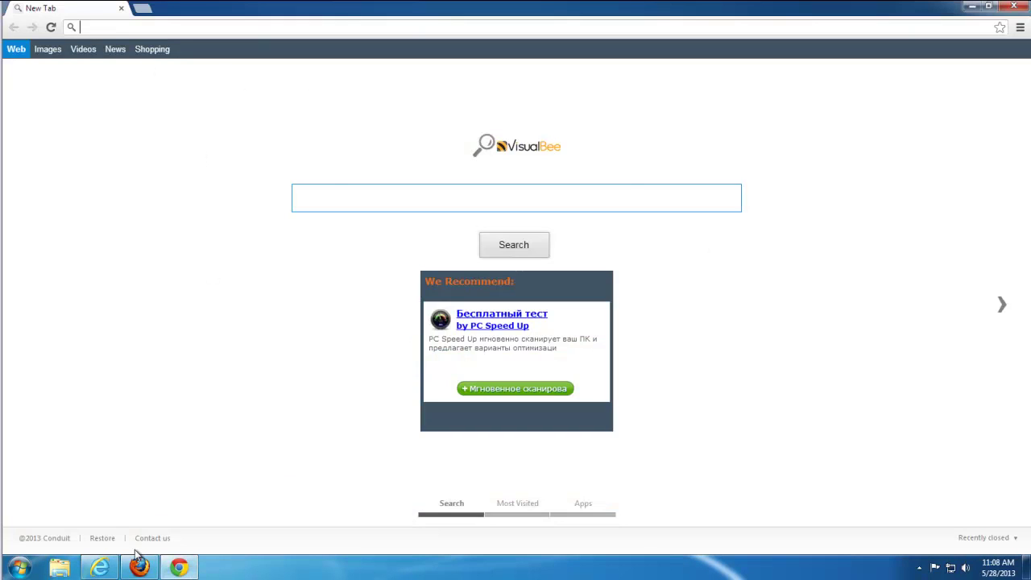
left_click(179, 567)
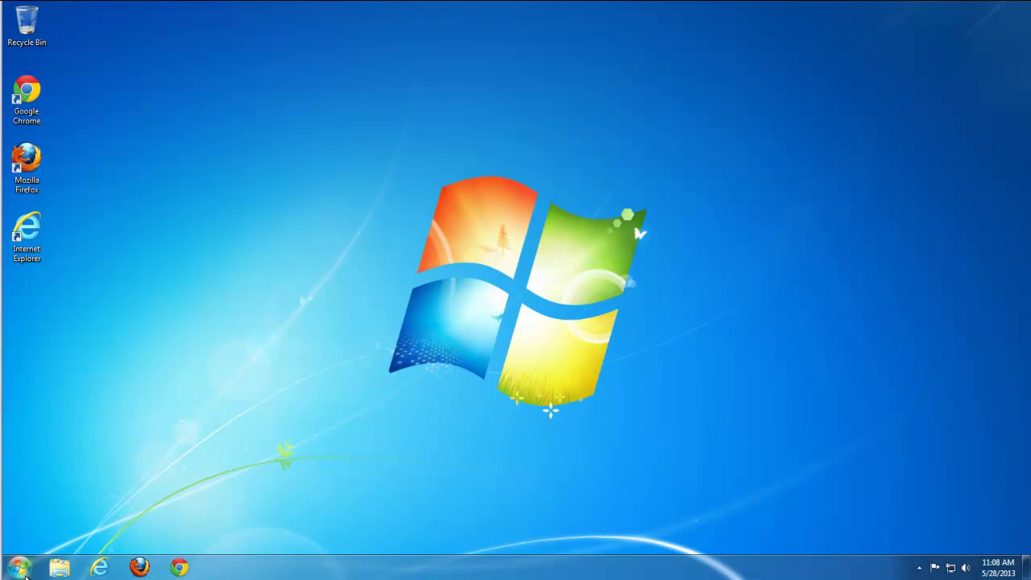
Step: Open the Control Panel's list of installed programs for uninstalling
left_click(19, 569)
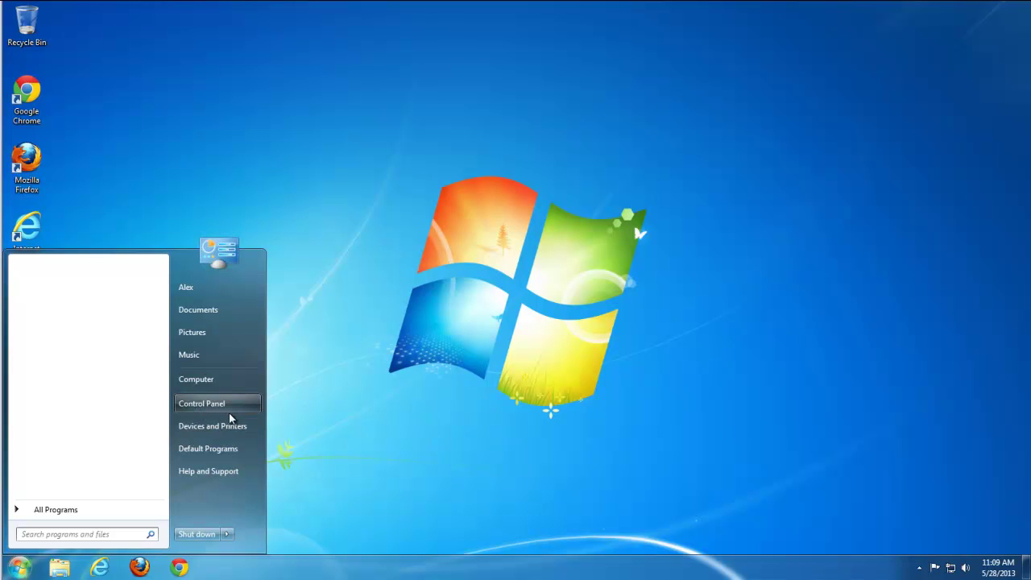
left_click(208, 405)
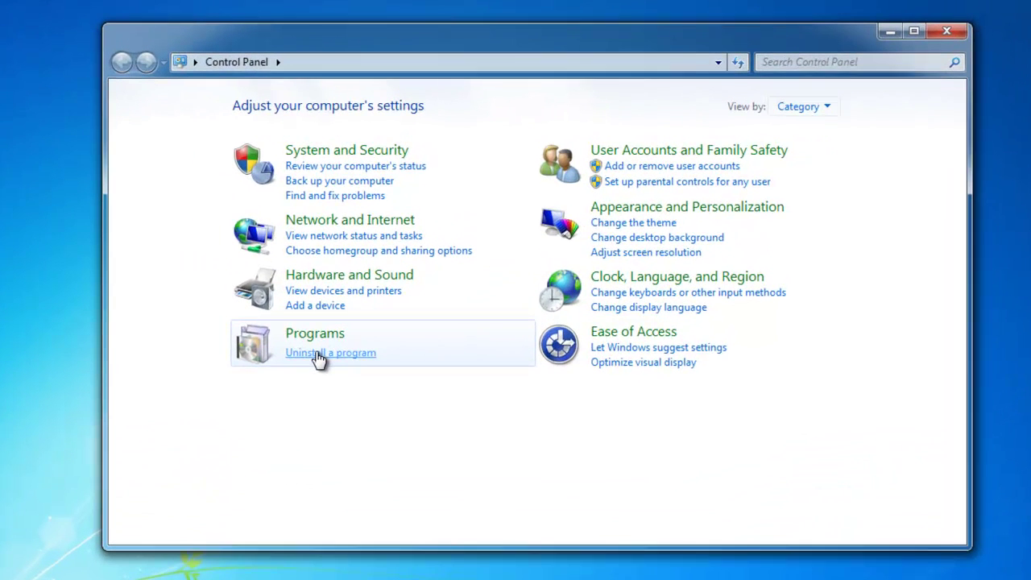
left_click(315, 354)
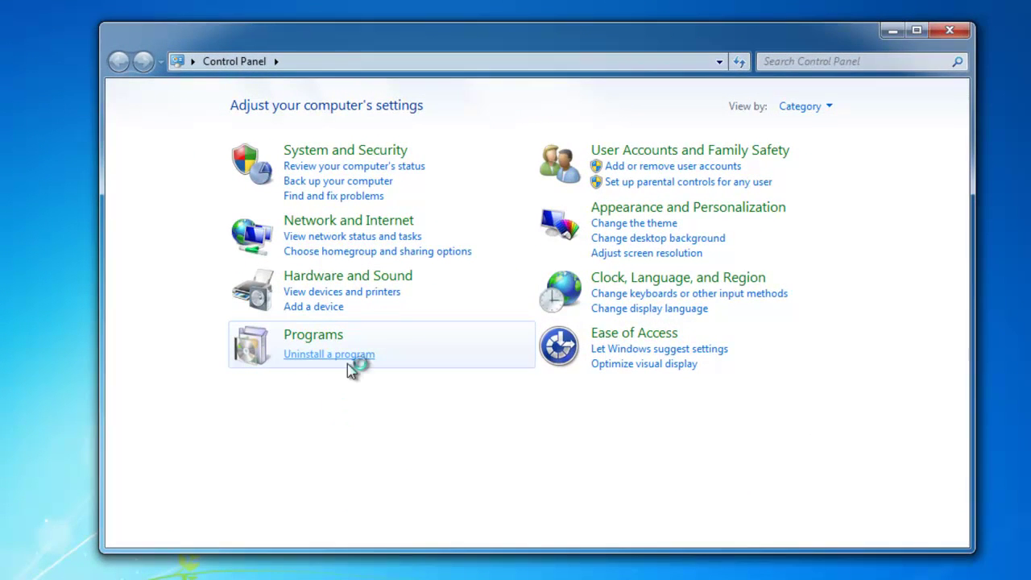
Step: Uninstall VisualBee V.1 Toolbar from the installed programs and confirm its removal
left_click(345, 317)
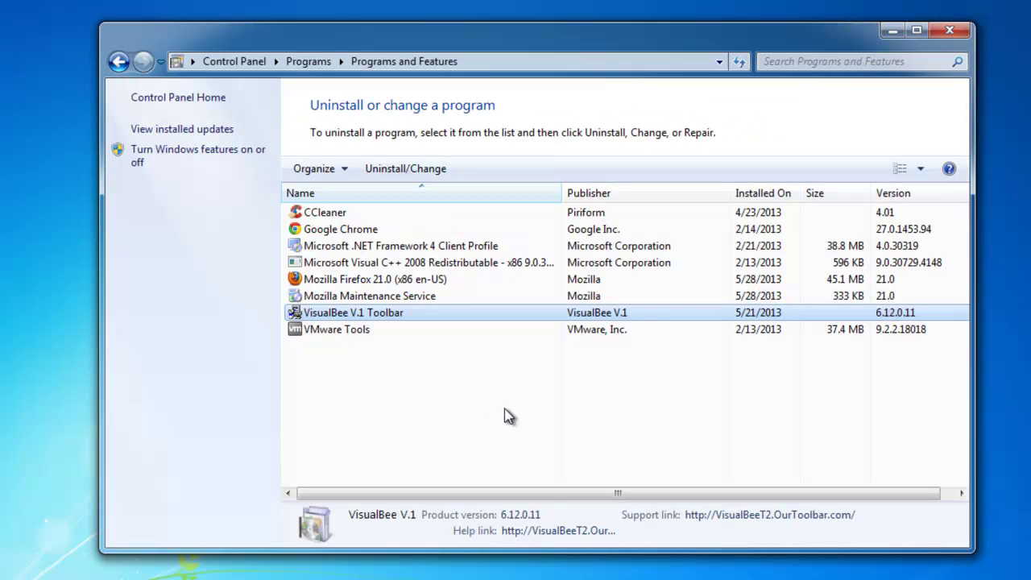
left_click(345, 296)
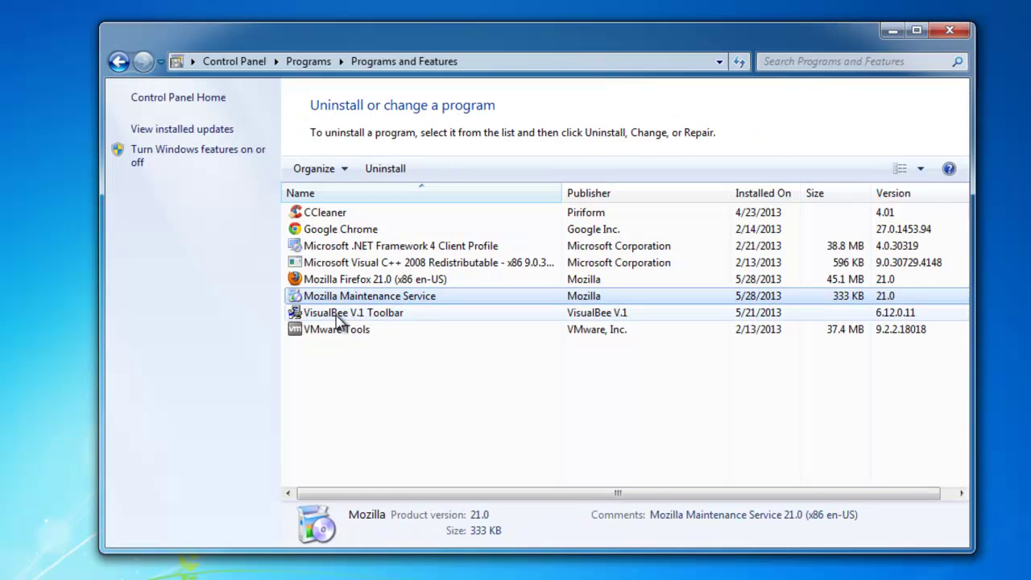
left_click(347, 314)
left_click(411, 171)
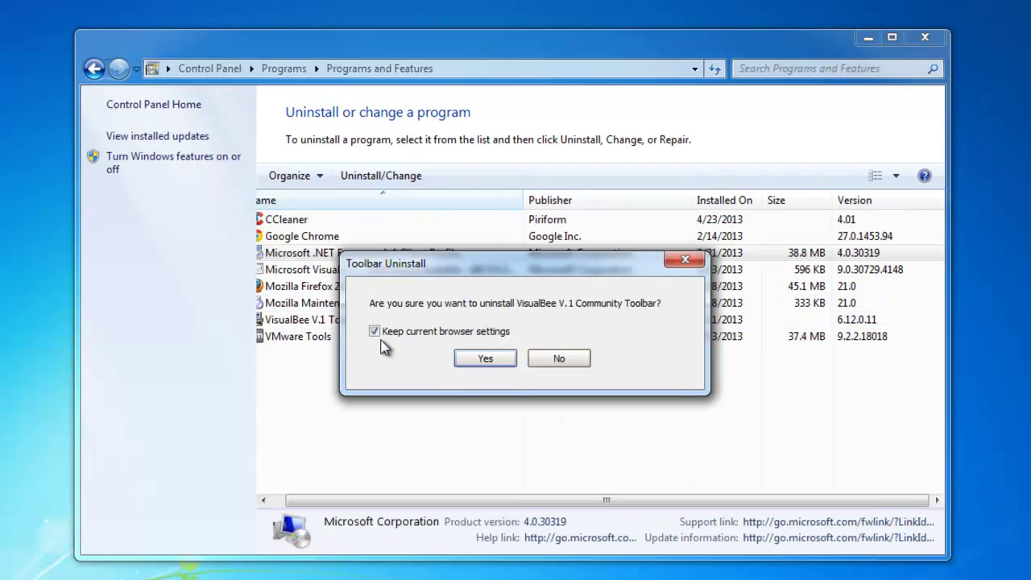
left_click(374, 332)
left_click(375, 332)
left_click(485, 360)
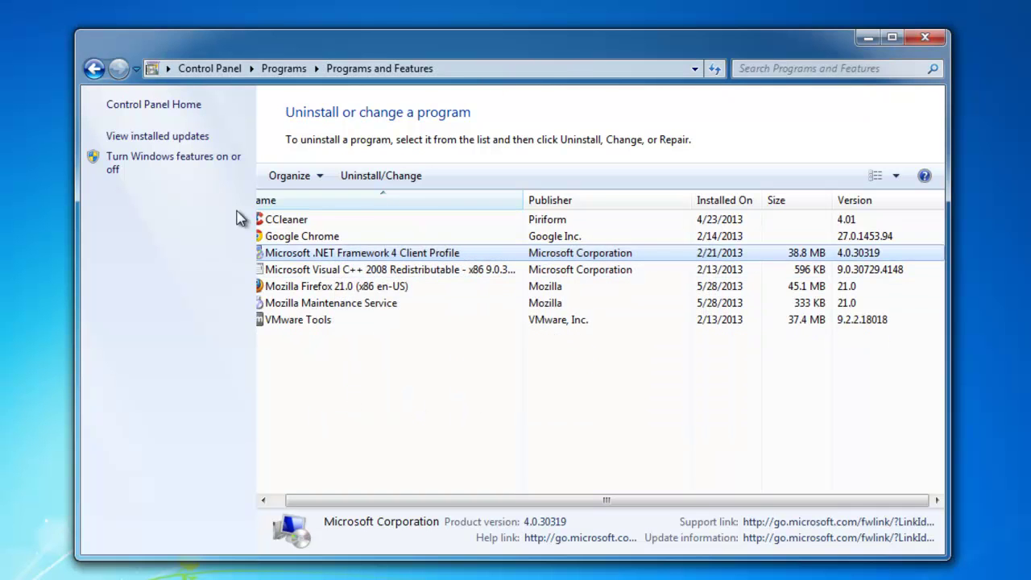
Step: Check the installed programs list for remaining VisualBee entries, and close the Control Panel window
left_click(297, 407)
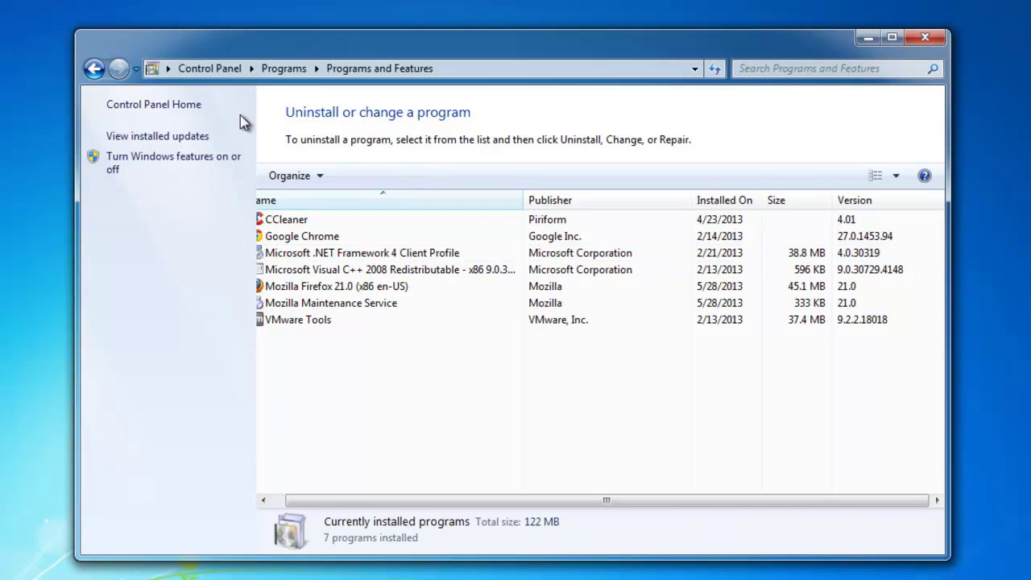
left_click_drag(334, 500, 294, 506)
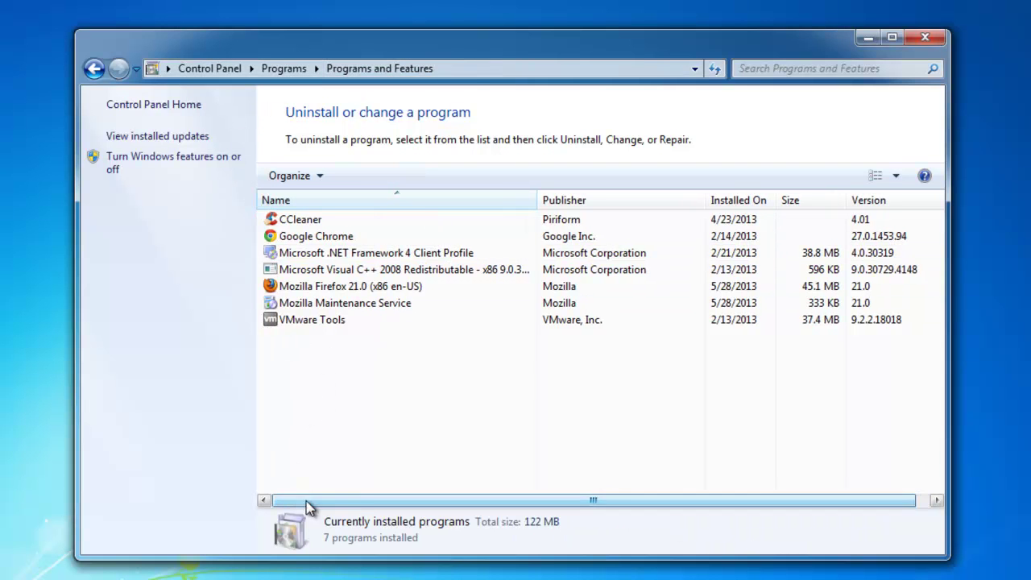
scroll(315, 349, "right", 1)
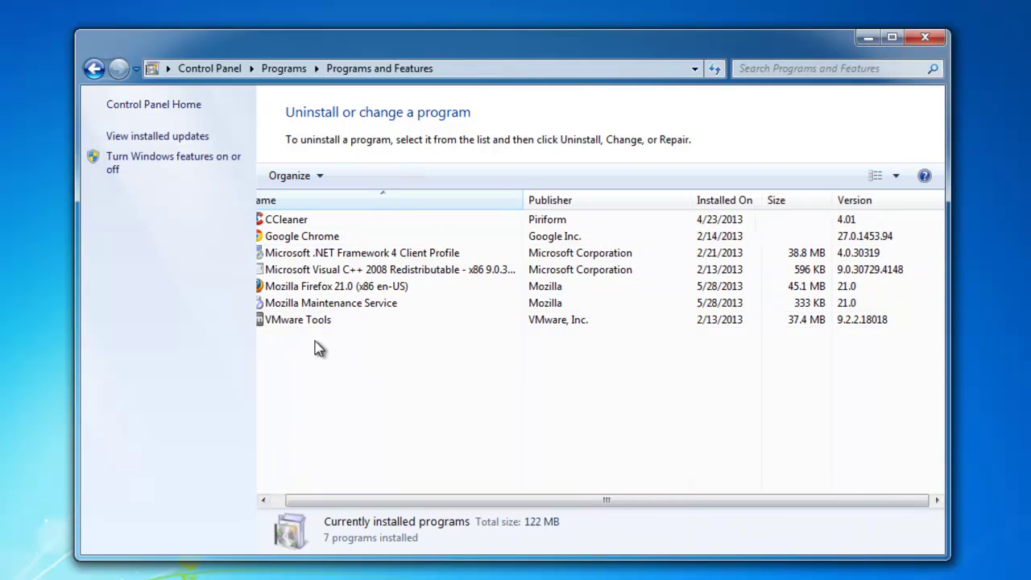
left_click(925, 38)
Step: Check the start page and toolbars in Internet Explorer, Firefox and Chrome for VisualBee remnants
left_click(99, 568)
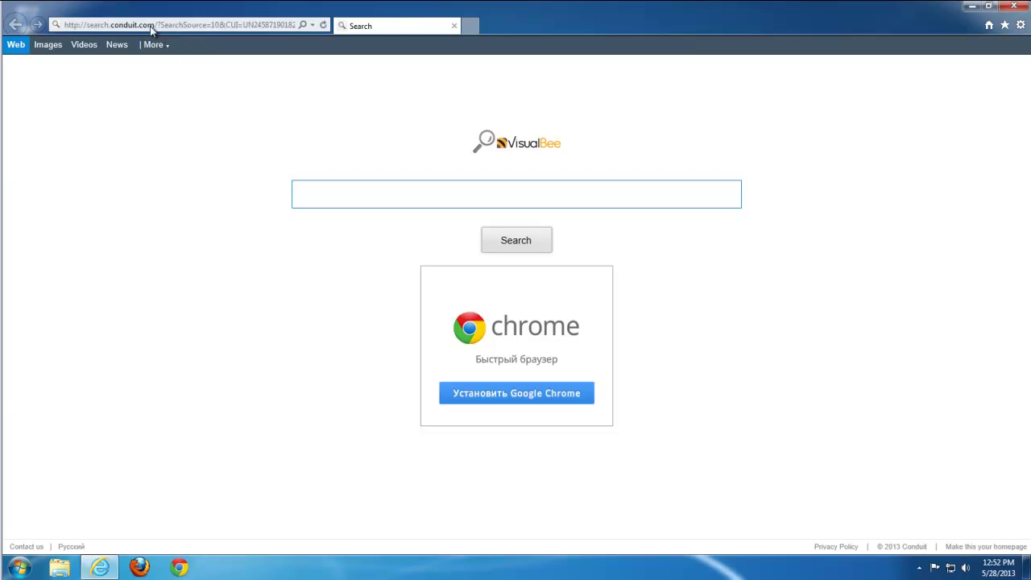
left_click(154, 28)
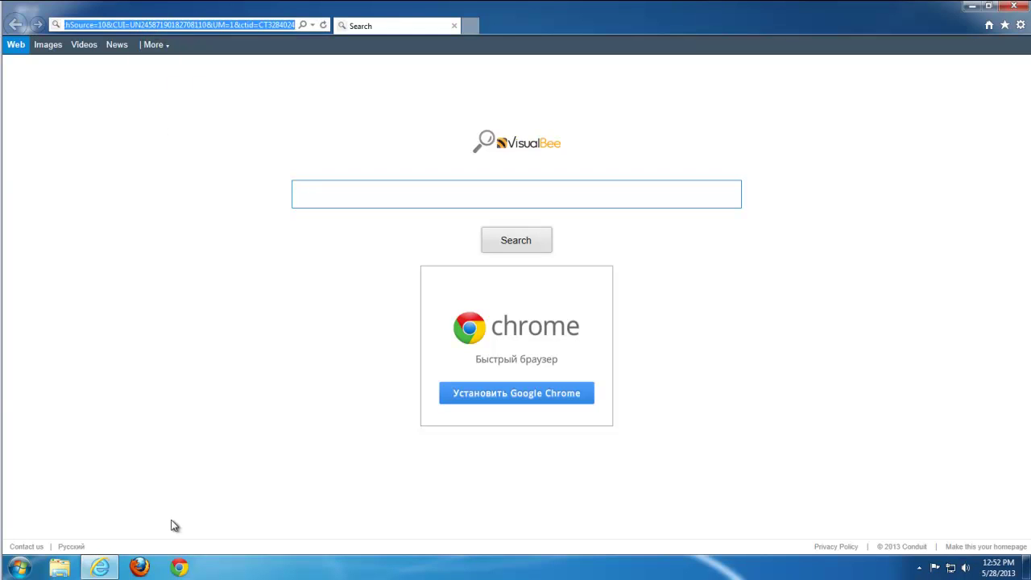
left_click(99, 567)
left_click(100, 567)
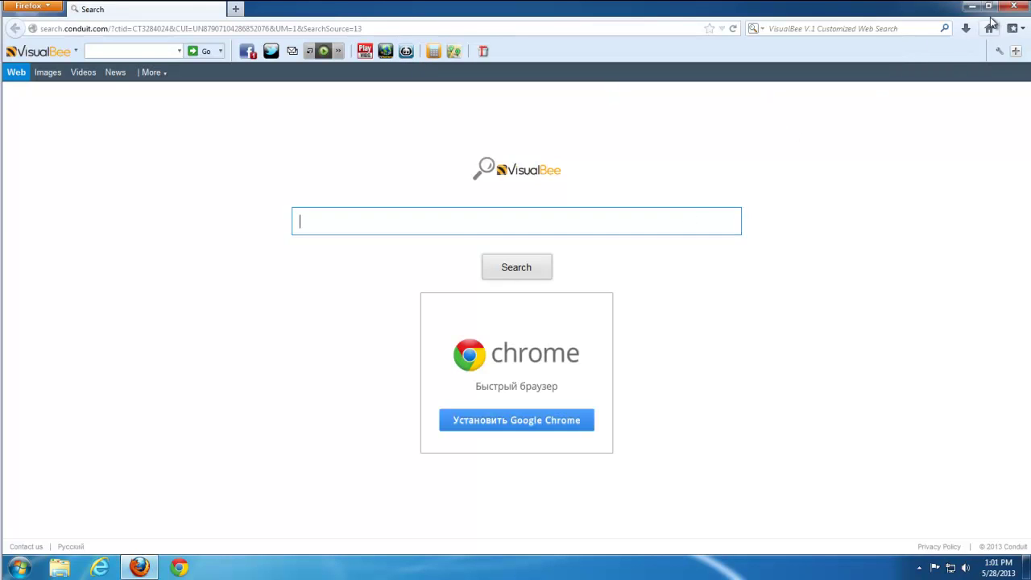
left_click(972, 7)
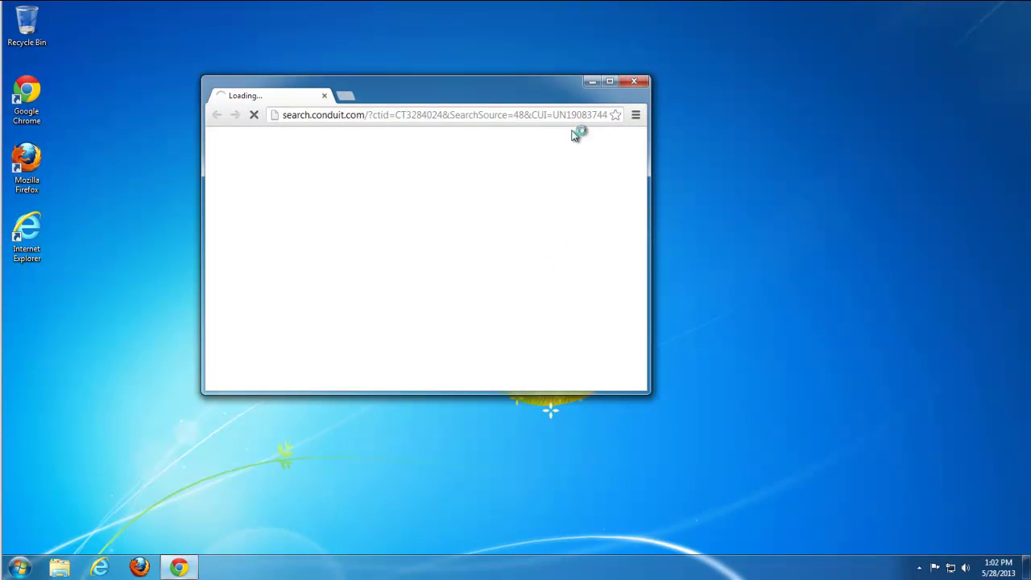
left_click(615, 85)
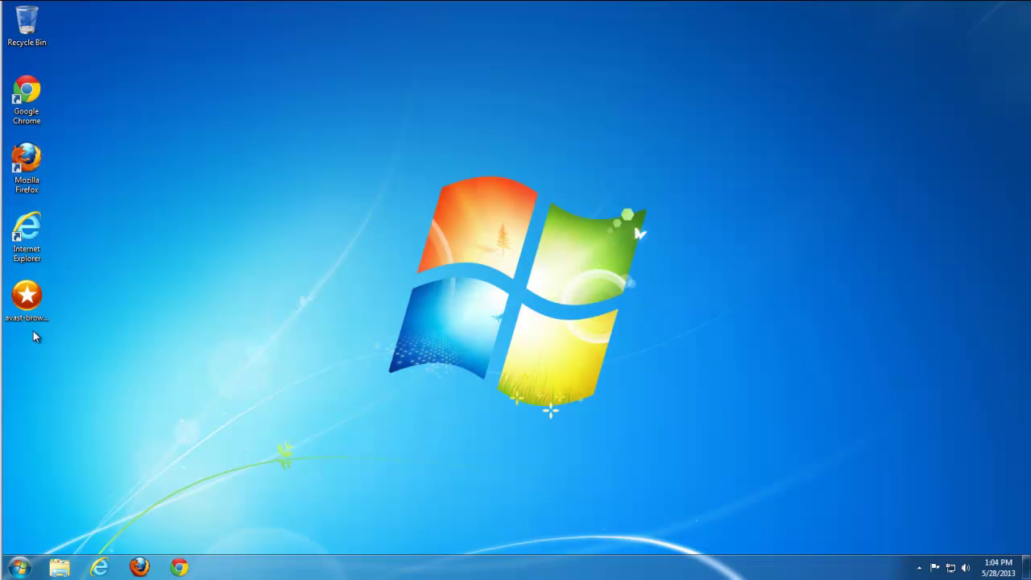
Step: Run the avast browser cleanup tool from the desktop as administrator and approve the permission request
double_click(24, 323)
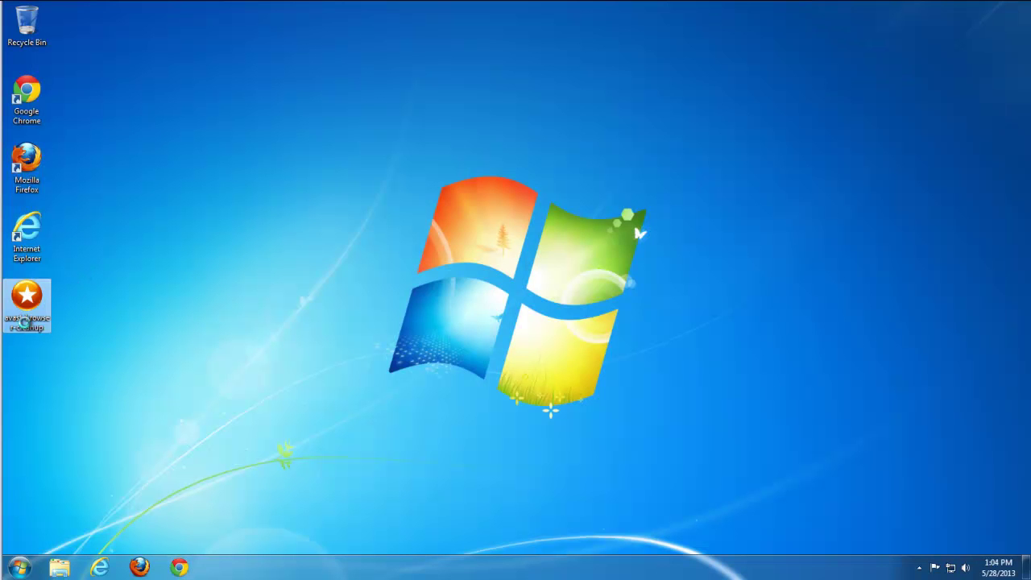
right_click(25, 325)
left_click(68, 344)
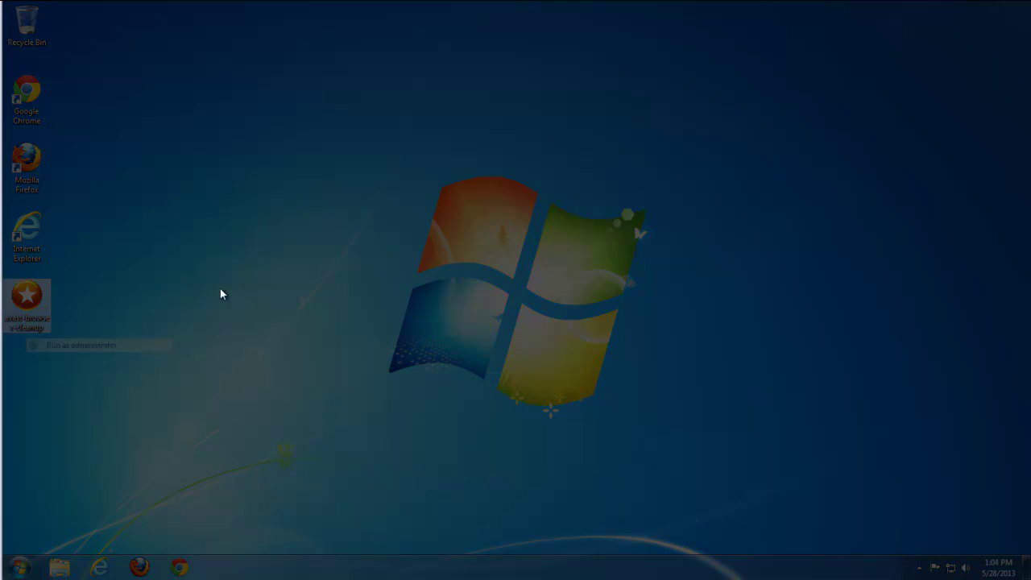
left_click(564, 310)
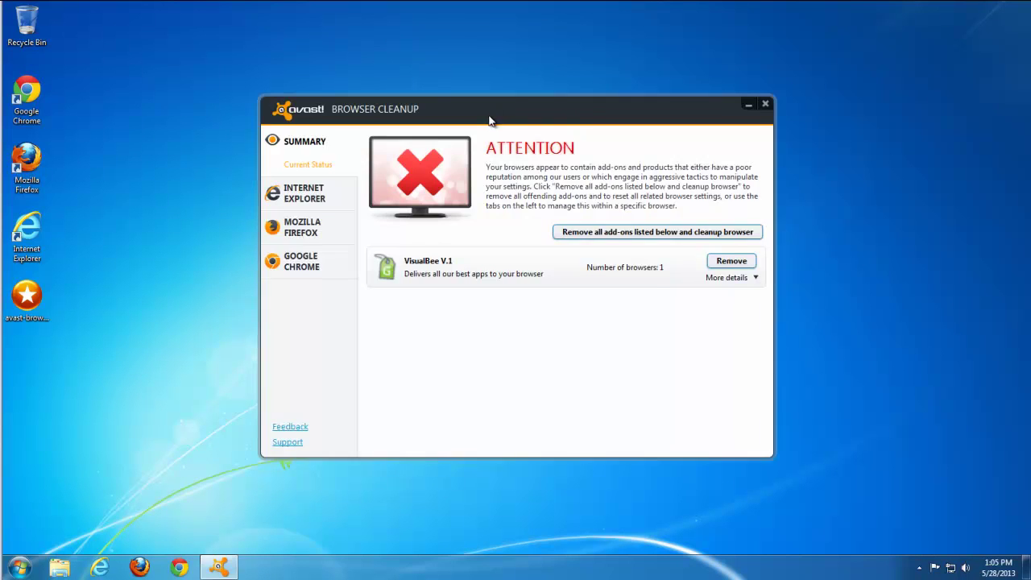
Step: Remove all add-ons listed in the cleanup summary, including VisualBee V.1, and clean up the browsers
left_click_drag(489, 118, 486, 84)
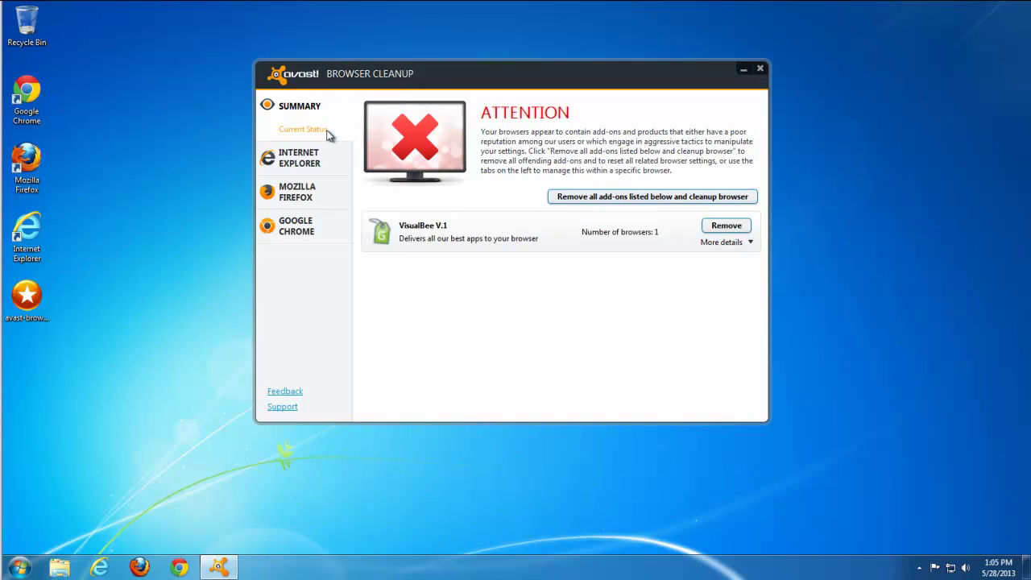
left_click(641, 199)
left_click(546, 335)
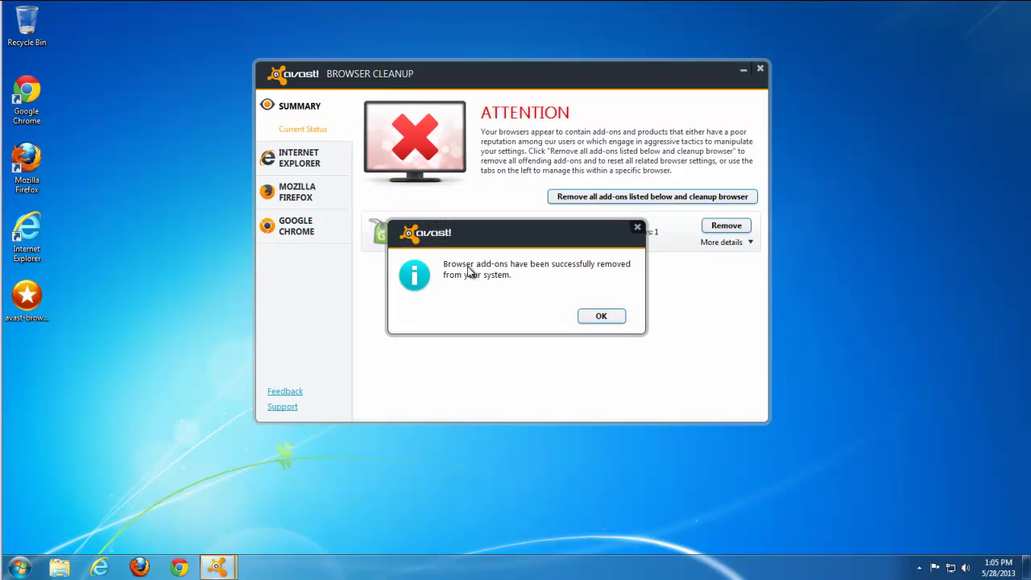
left_click(612, 320)
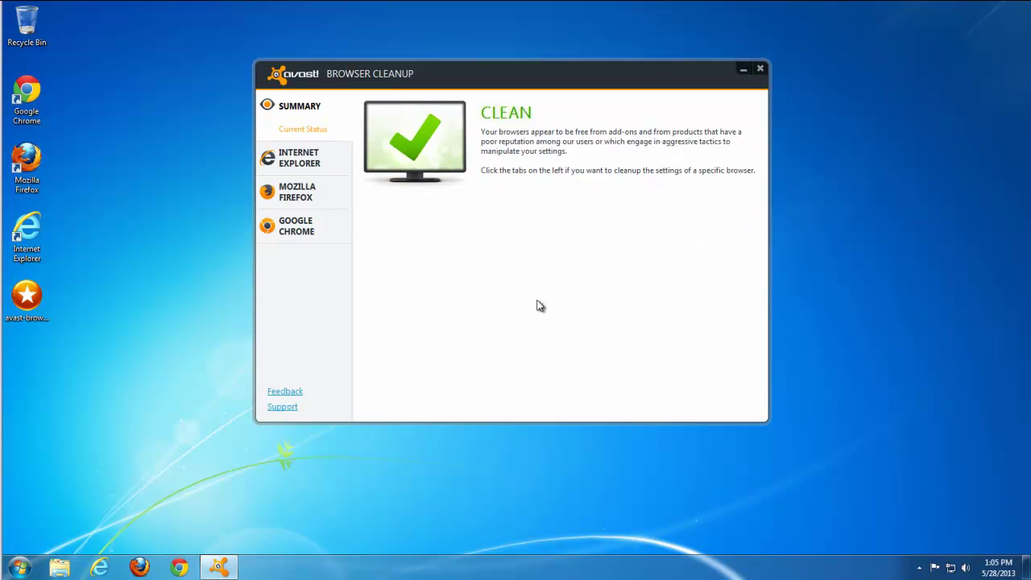
Step: Look through the cleanup tool's browser sections and reset Internet Explorer's settings to default values
left_click(313, 188)
left_click(303, 149)
left_click(294, 227)
left_click(303, 149)
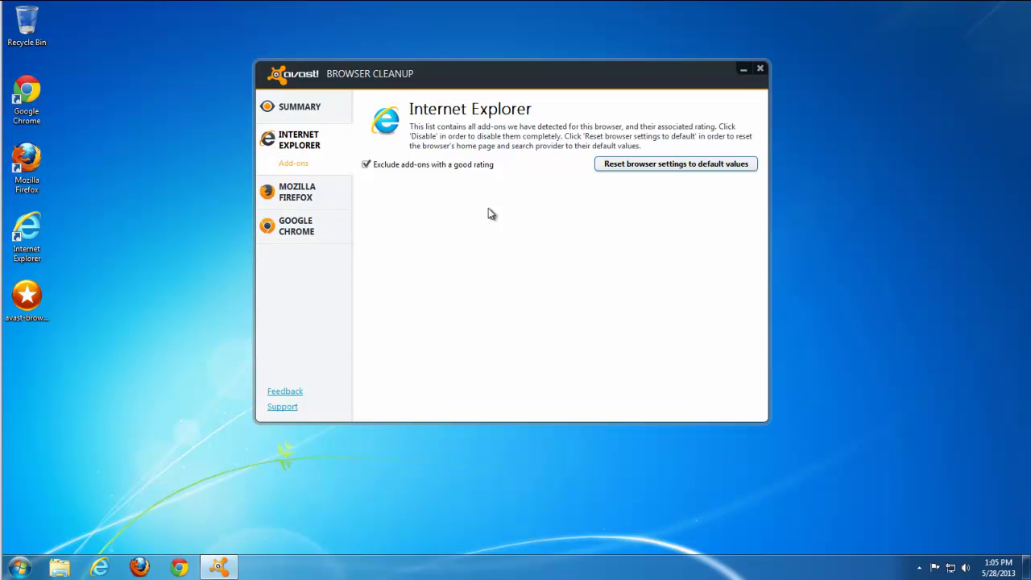
left_click(634, 165)
left_click(556, 343)
left_click(602, 317)
Step: Reset Mozilla Firefox's browser settings to default values in the cleanup tool
left_click(311, 192)
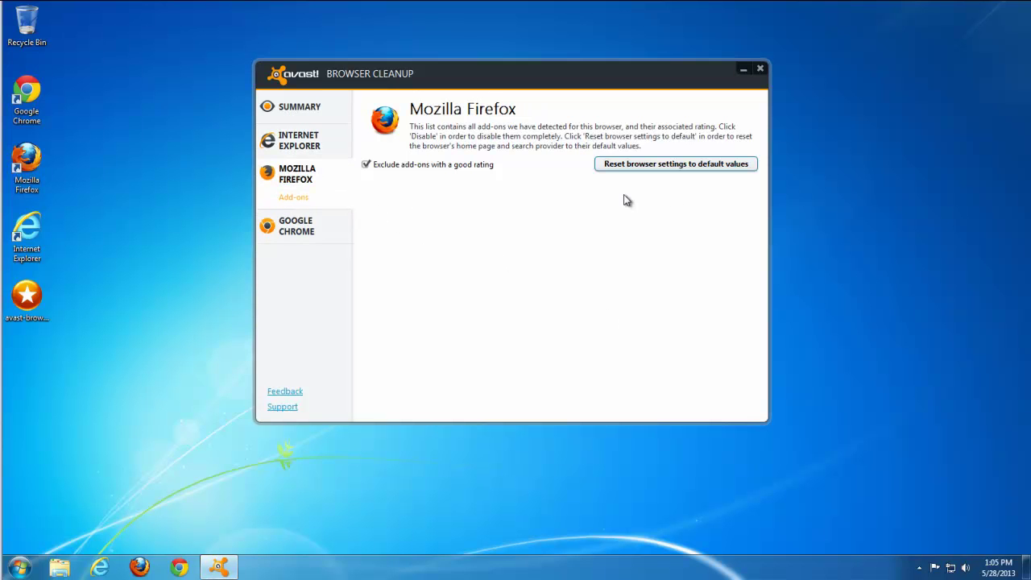
left_click(668, 165)
left_click(551, 341)
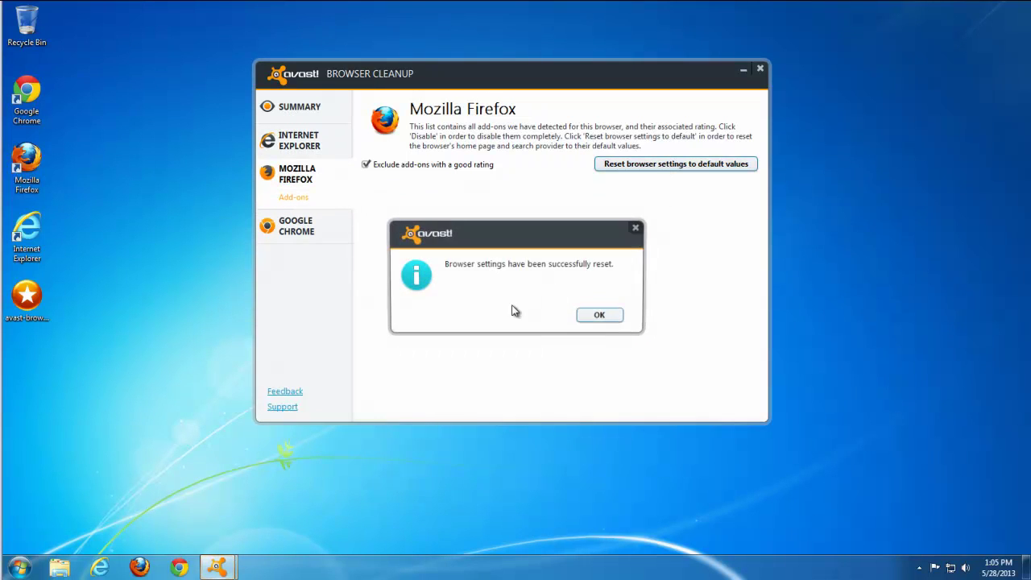
left_click(602, 316)
Step: Reset Google Chrome's browser settings to default values and close the cleanup tool
left_click(297, 230)
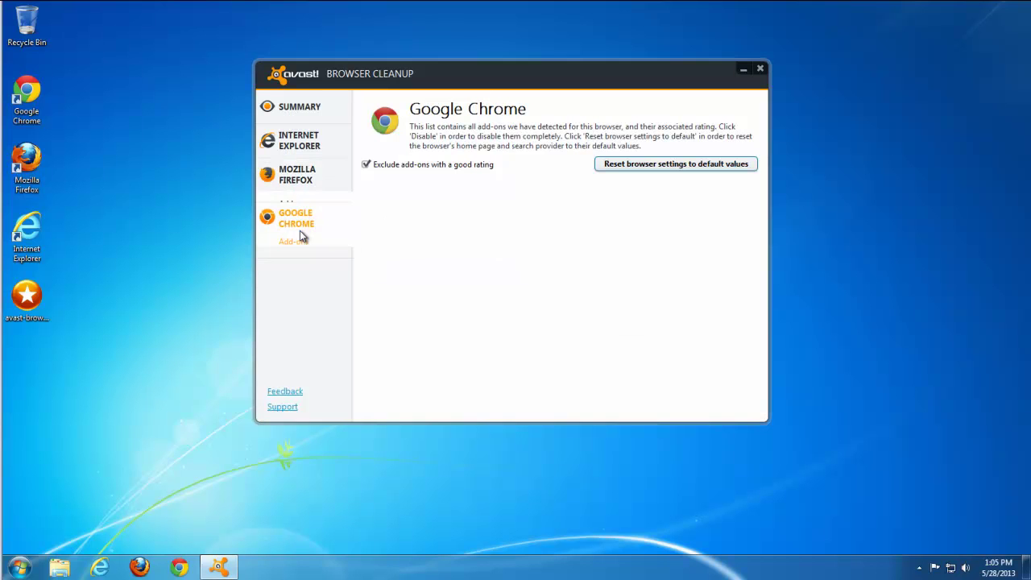
left_click(617, 165)
left_click(559, 341)
left_click(600, 315)
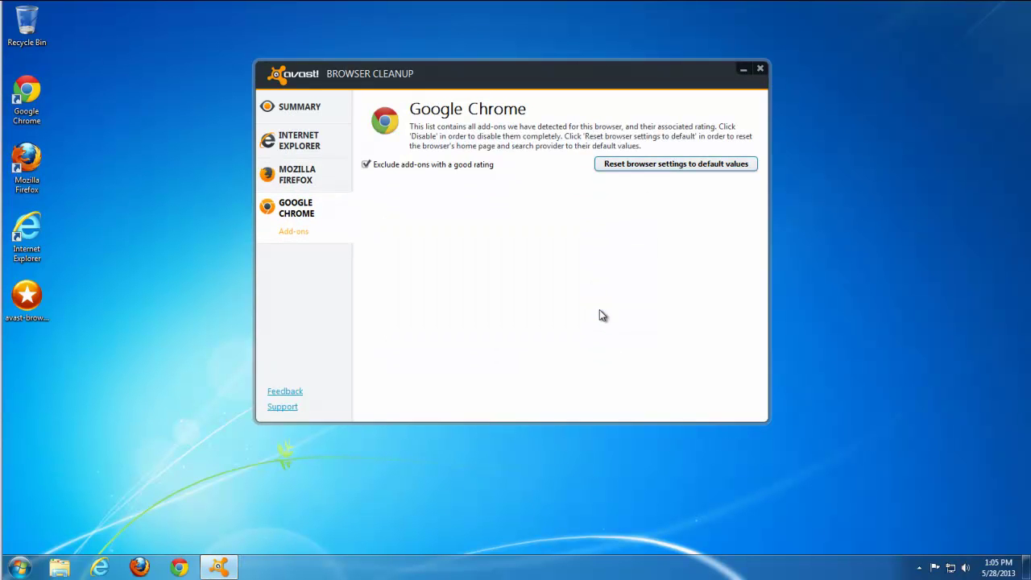
left_click(762, 72)
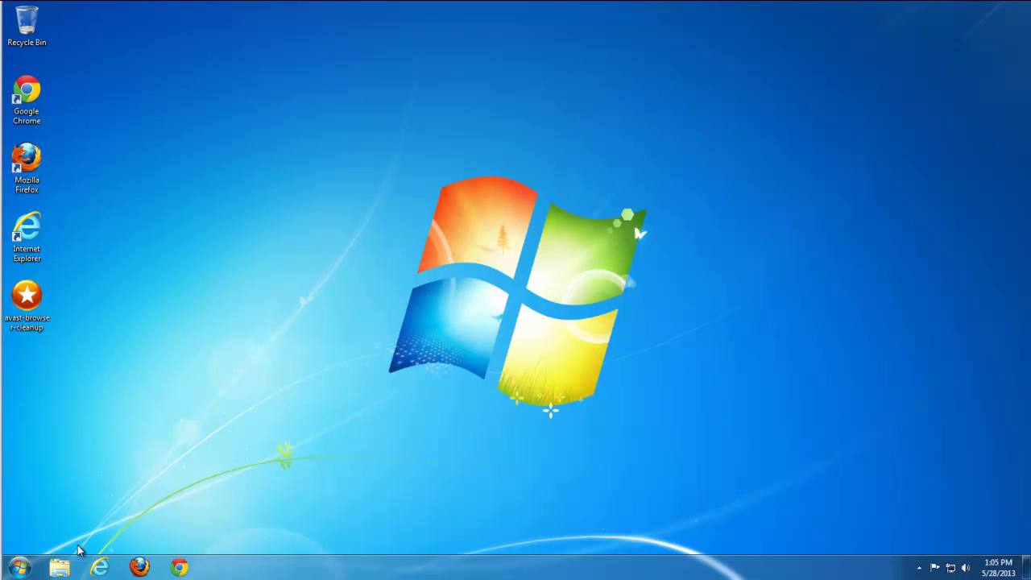
Step: Switch to Internet Explorer and open its Internet Options
left_click(99, 567)
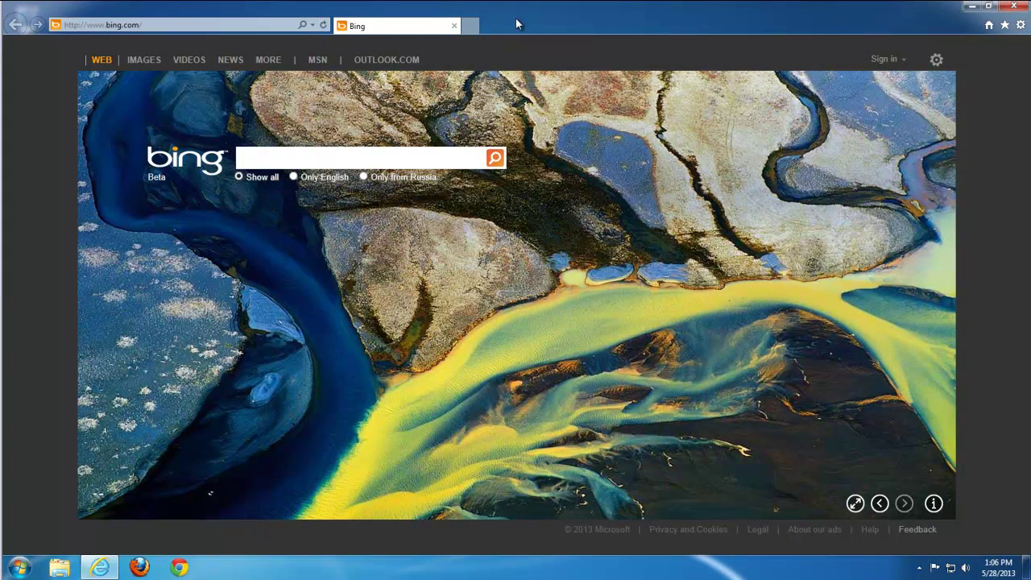
left_click(1020, 24)
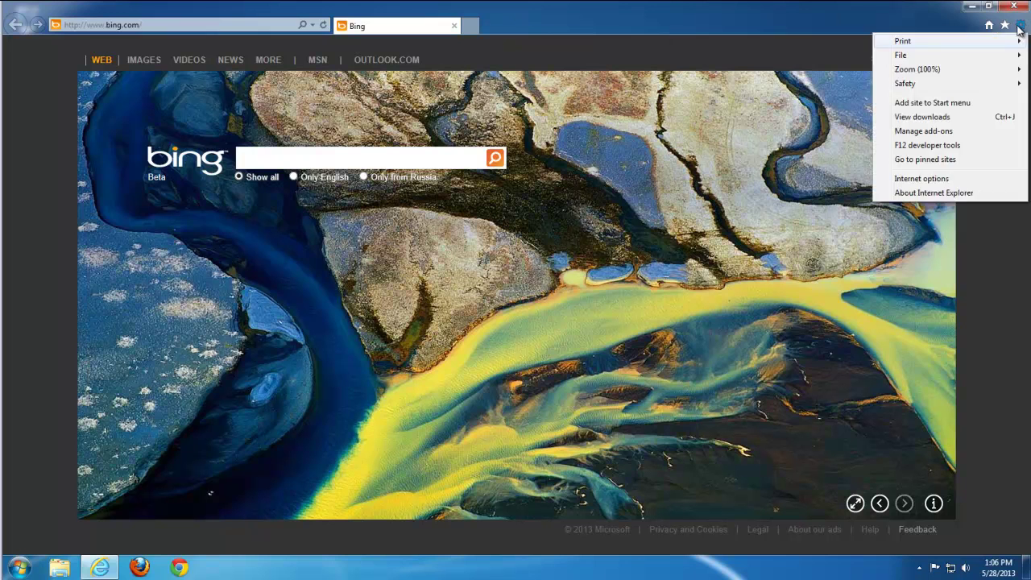
left_click(927, 182)
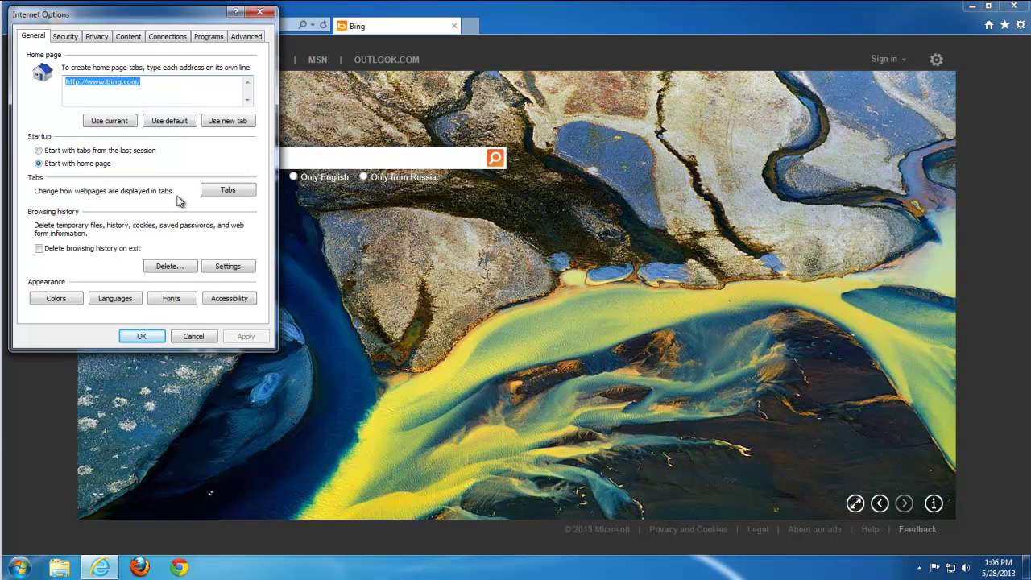
Step: Check the browsing history's website data settings, including caches and databases, and close them
left_click(40, 249)
left_click(40, 251)
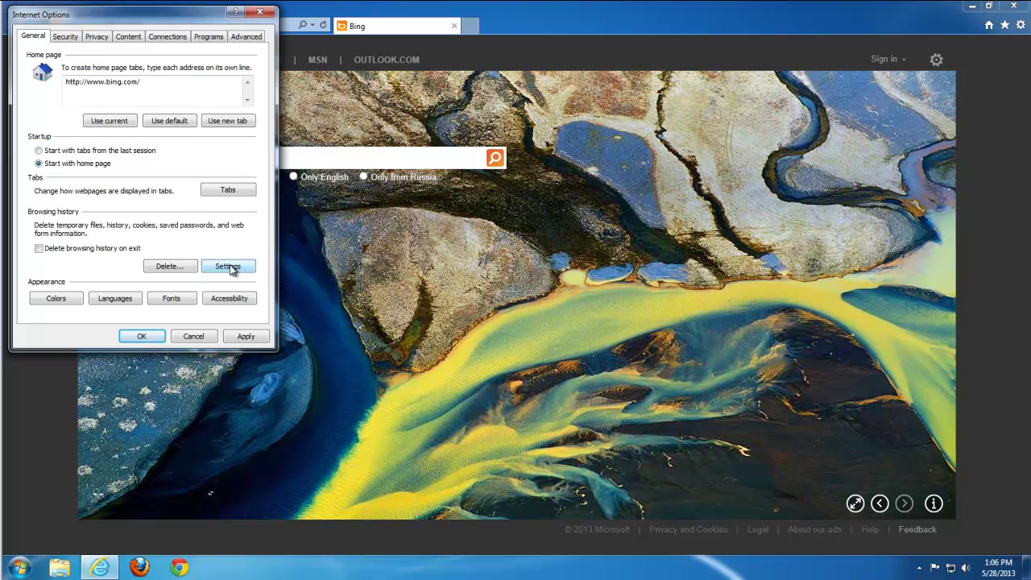
left_click(228, 267)
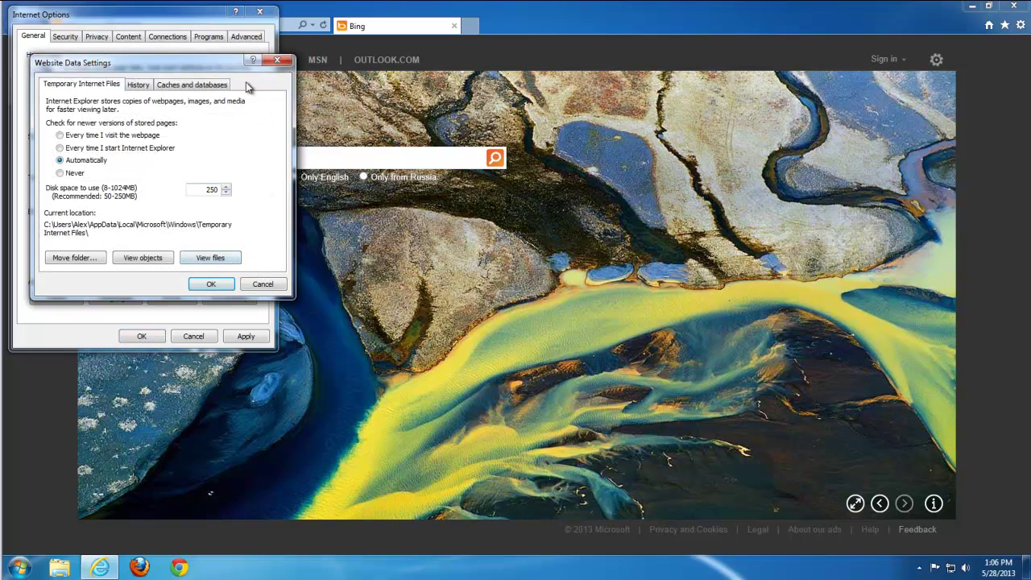
left_click(219, 84)
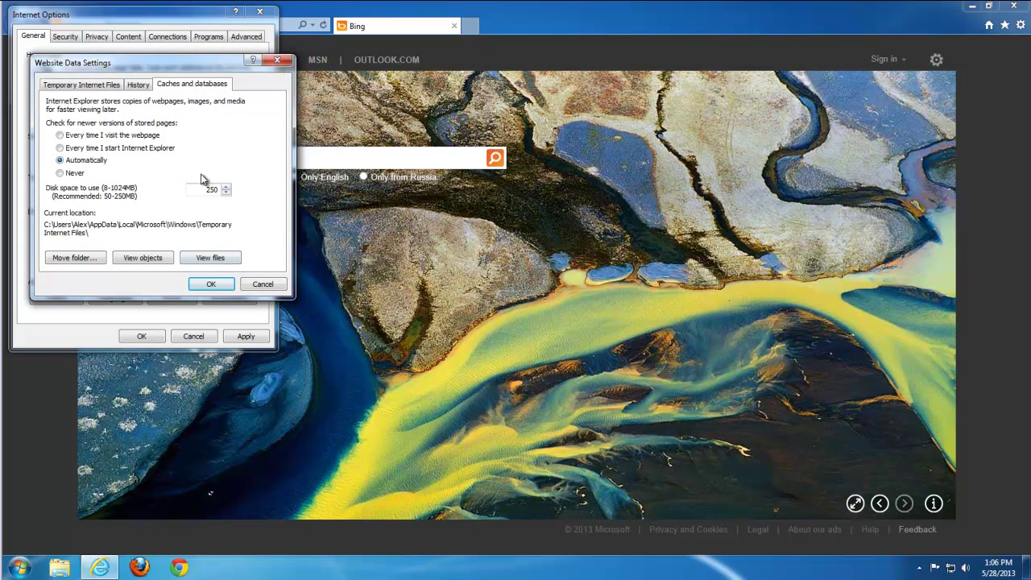
left_click(277, 59)
Step: Enable deleting browsing history on exit and delete the existing browsing history, including download history and form data
left_click(38, 248)
left_click(154, 268)
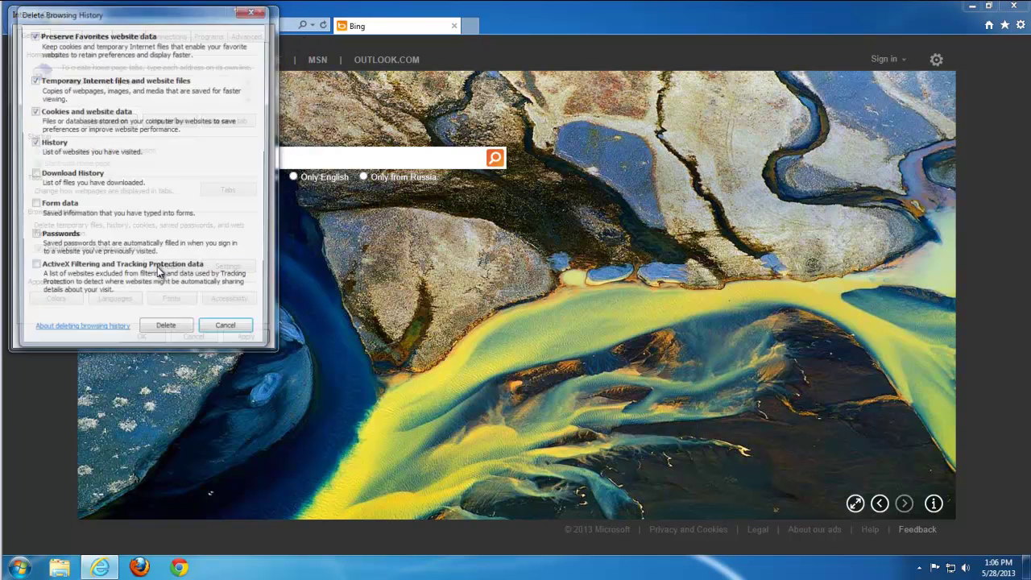
left_click(34, 174)
left_click(34, 206)
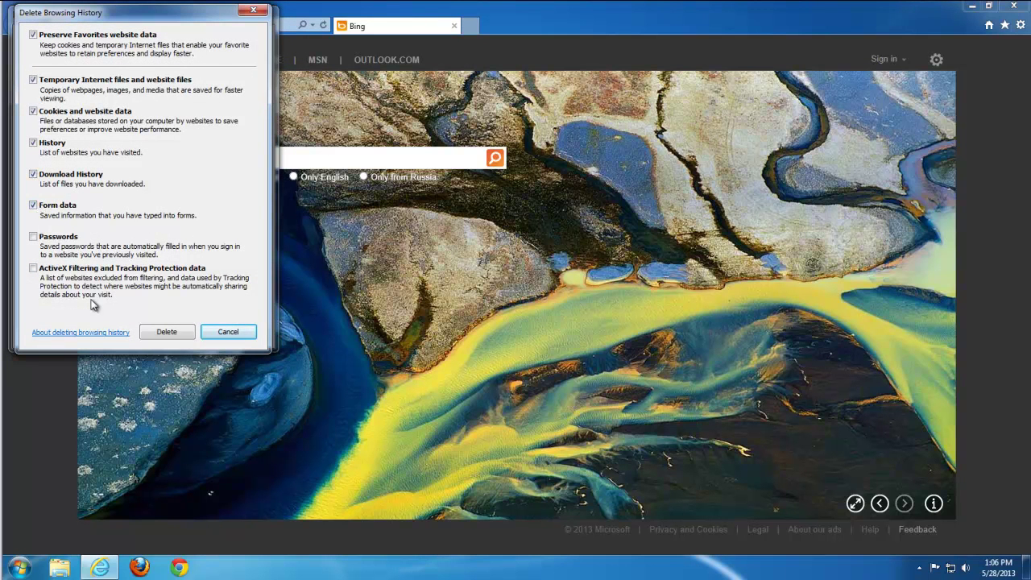
left_click(173, 330)
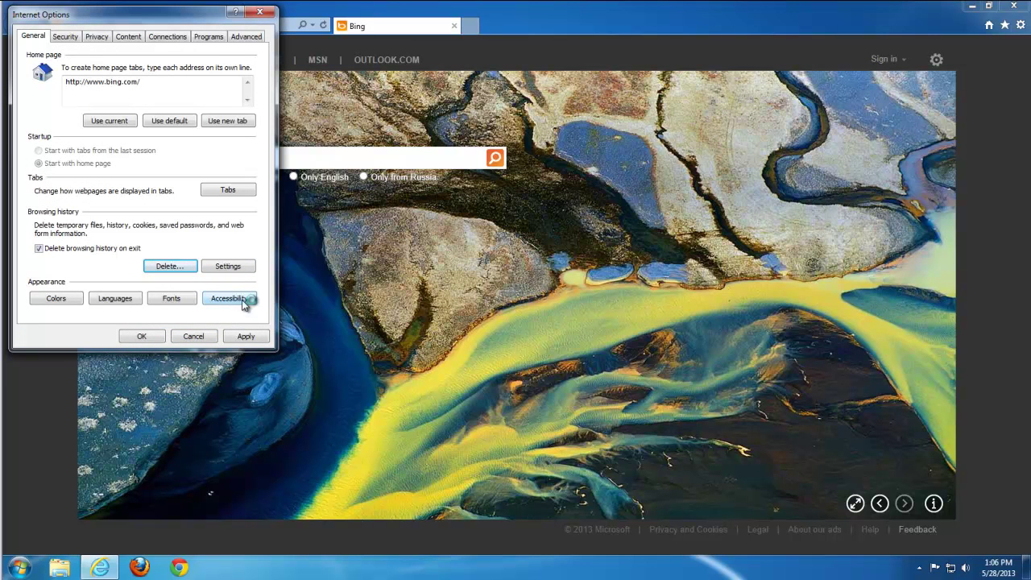
left_click(246, 336)
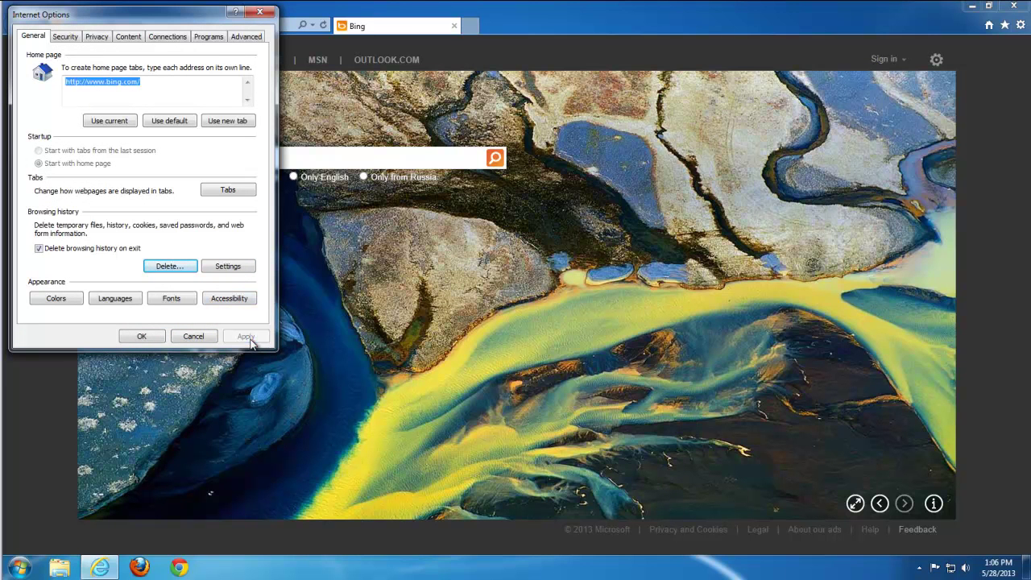
left_click(158, 337)
Step: Set Bing as the default search provider among Internet Explorer's add-ons
left_click(1021, 25)
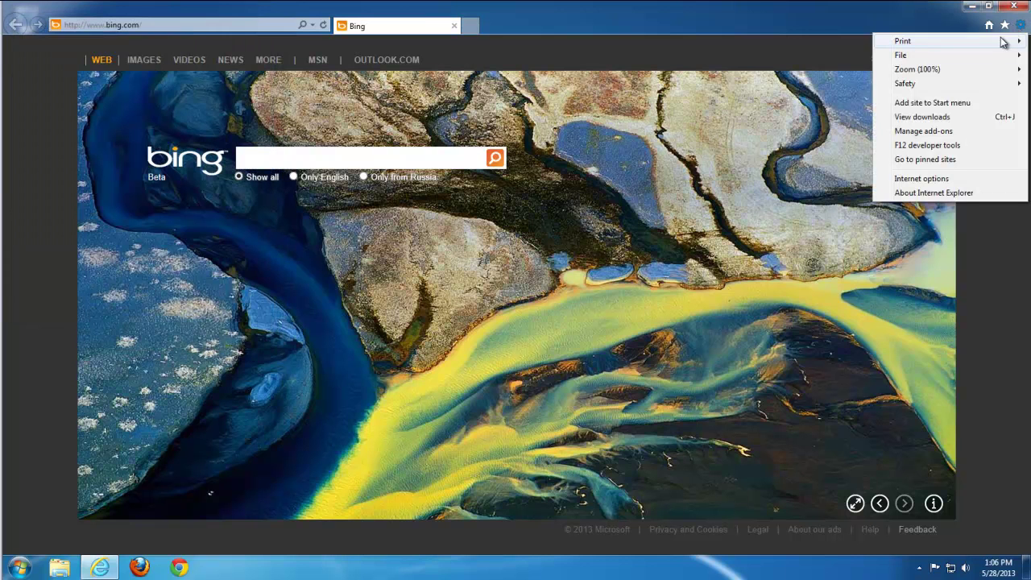
left_click(932, 131)
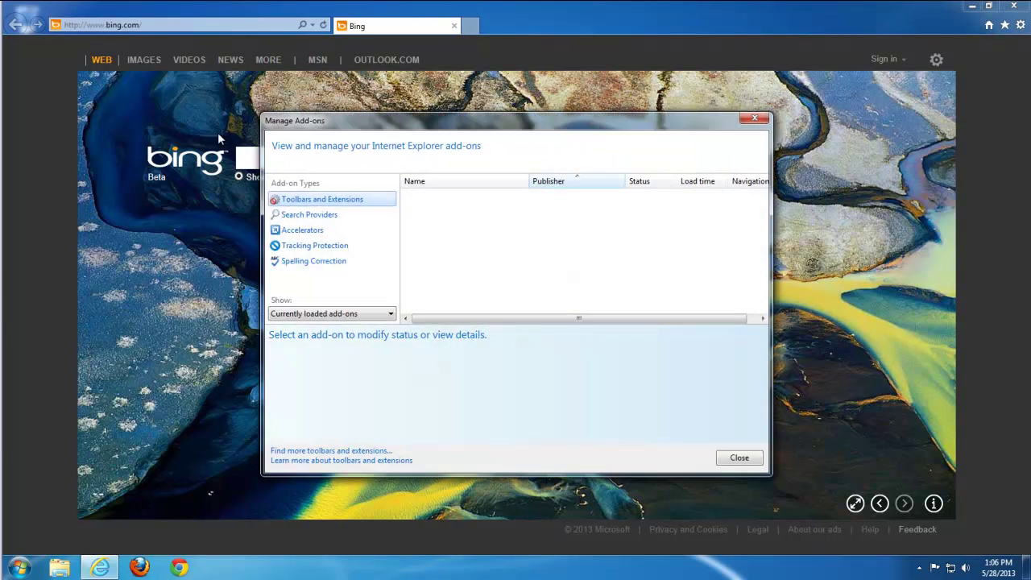
left_click(315, 215)
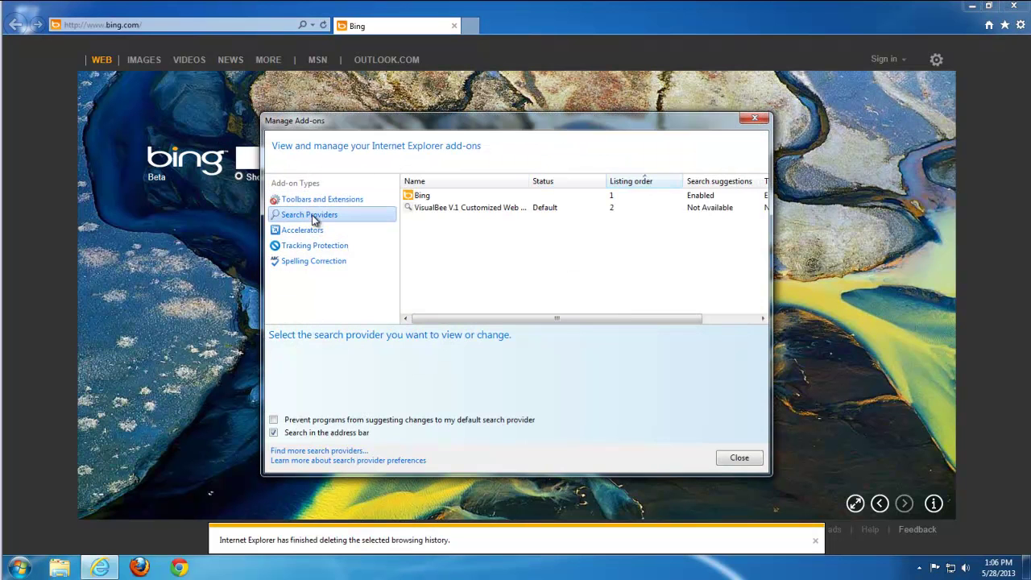
left_click(425, 201)
left_click(427, 209)
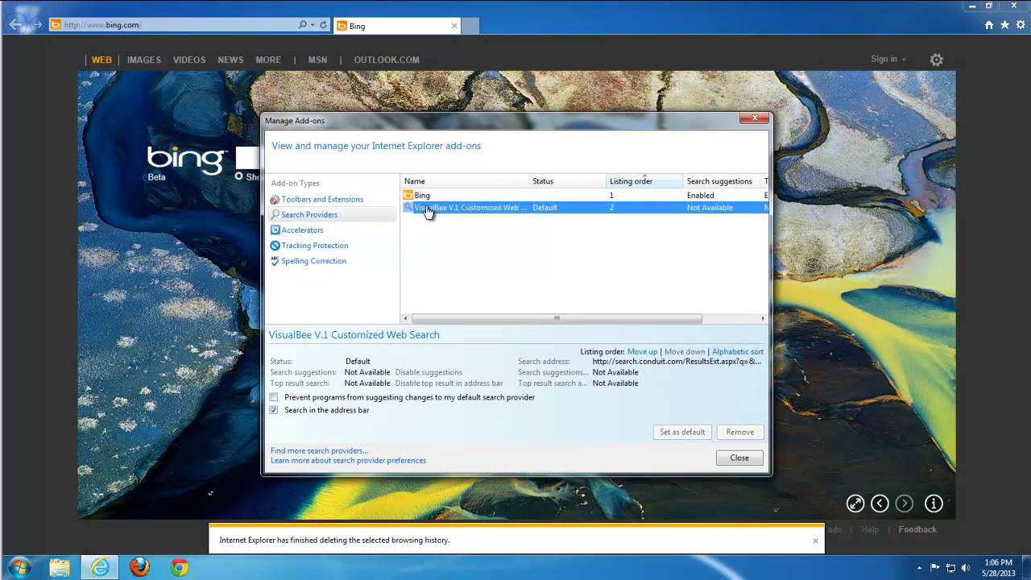
left_click(429, 197)
left_click(680, 432)
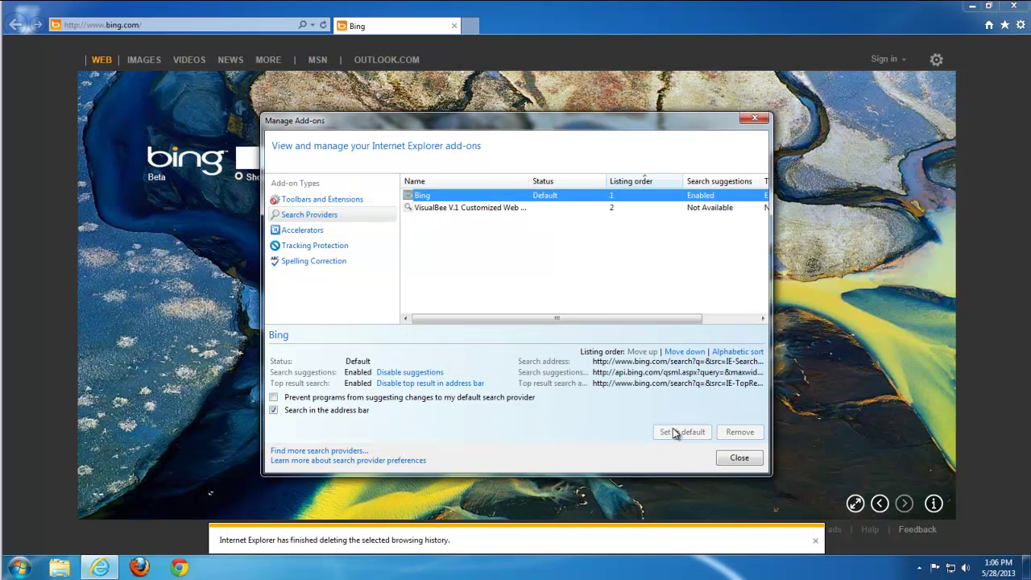
Step: Remove the VisualBee V.1 Customized Web Search provider and close Internet Explorer
left_click(455, 211)
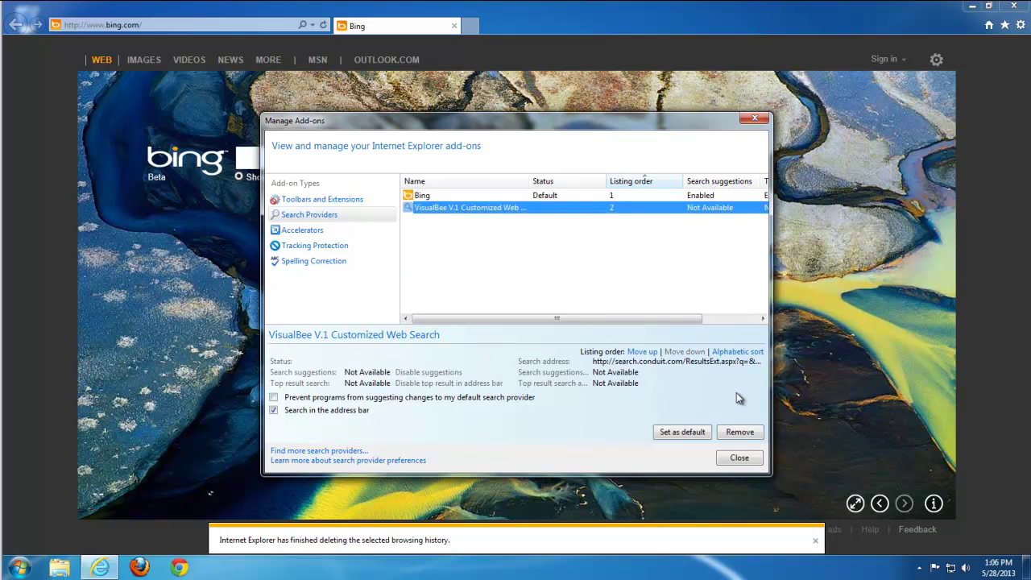
left_click(741, 433)
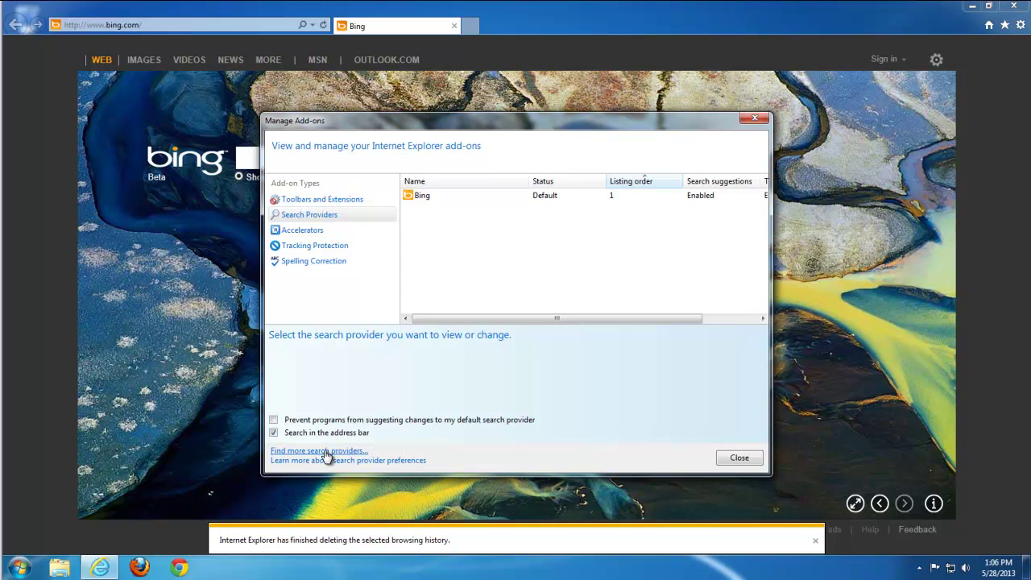
left_click(756, 121)
left_click(1014, 5)
right_click(245, 209)
left_click(280, 243)
Step: Switch to Mozilla Firefox and decline making it the default browser
left_click(147, 570)
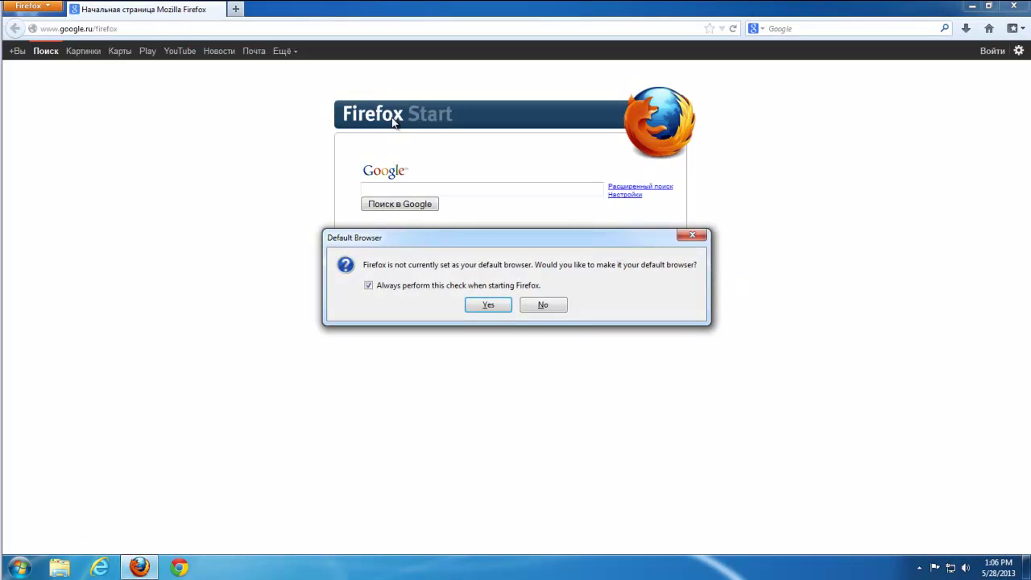
left_click(542, 306)
left_click(409, 184)
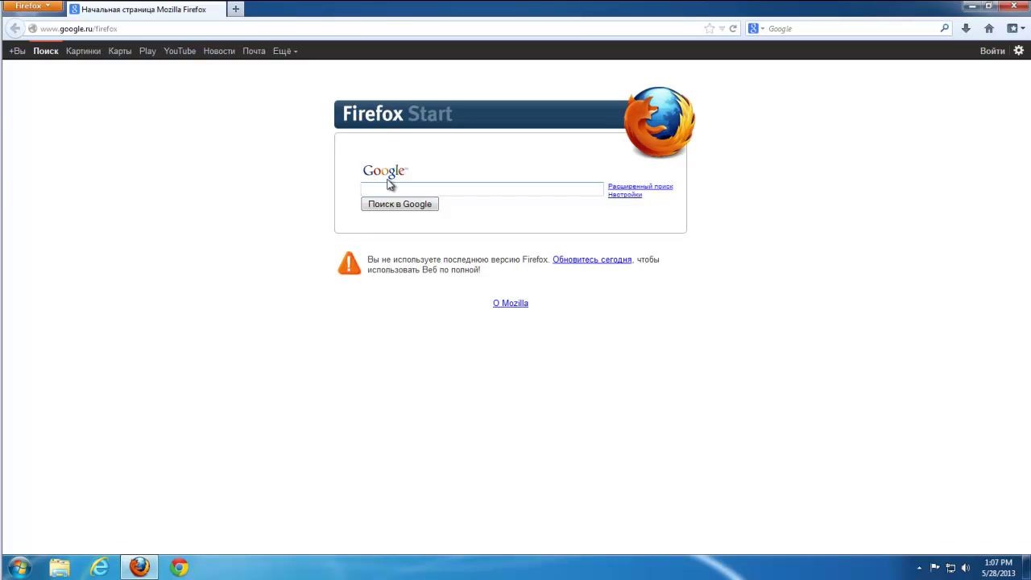
Step: Check Firefox's add-ons for extensions, appearance items and plugins, and close the Add-ons Manager
left_click(31, 7)
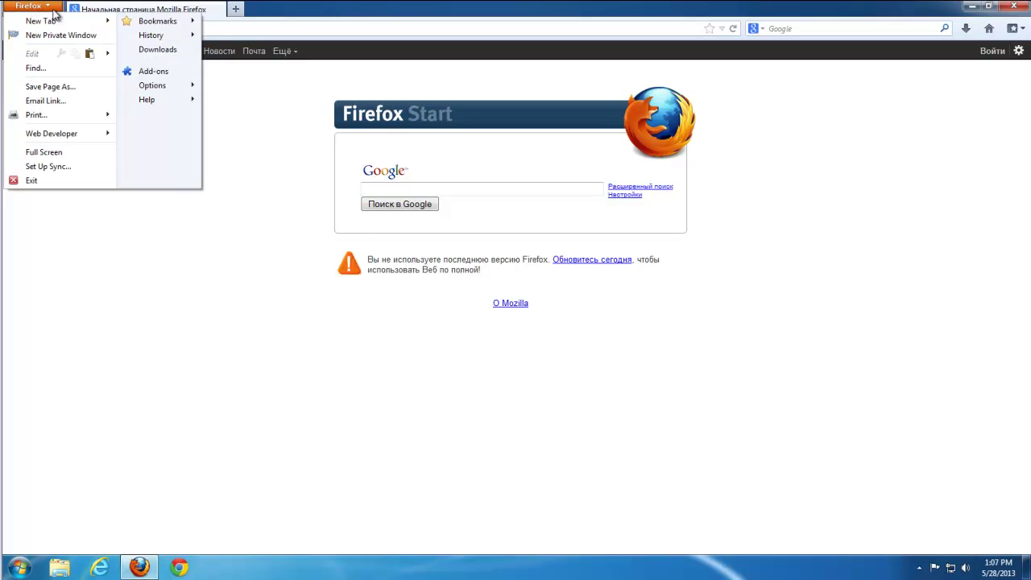
left_click(155, 72)
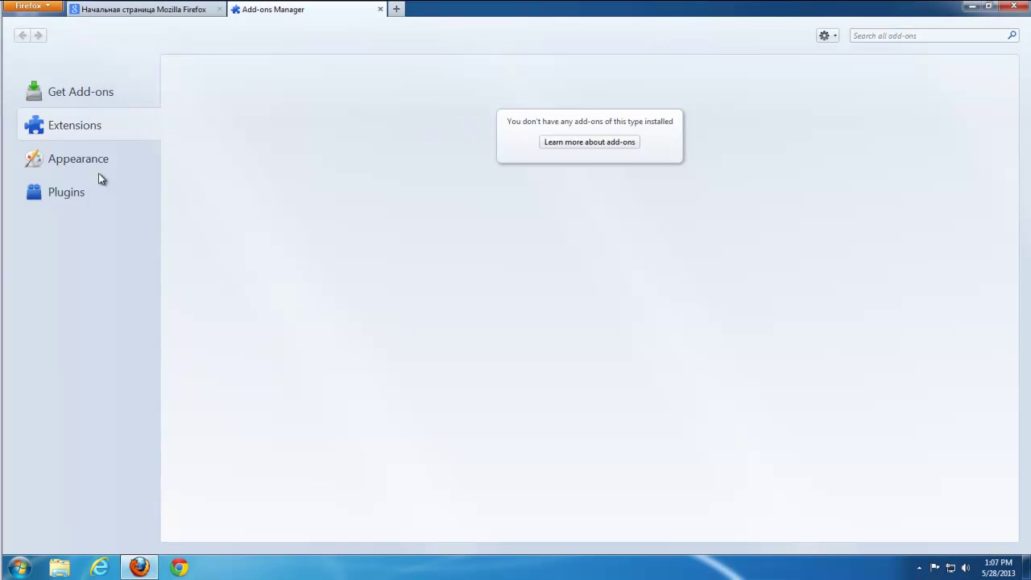
left_click(81, 165)
left_click(73, 197)
left_click(380, 9)
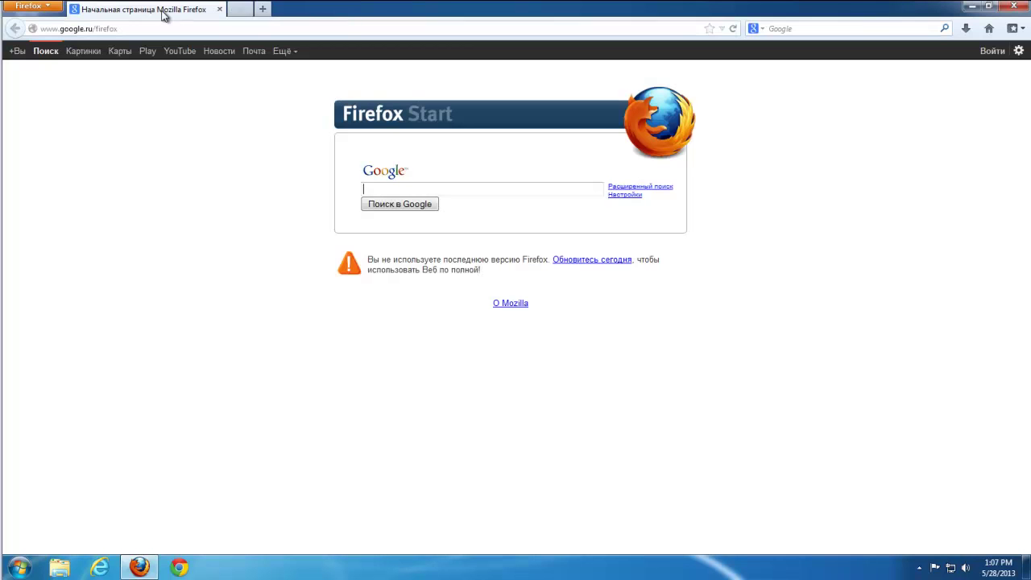
Step: Check the startup and home page settings in Firefox's general options and accept them
left_click(33, 8)
mouse_move(174, 88)
left_click(216, 87)
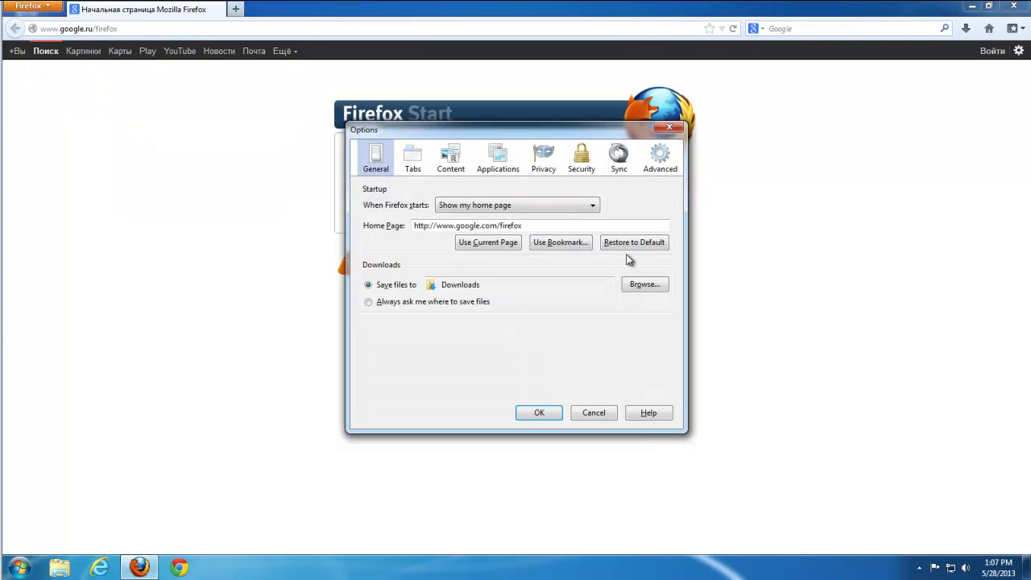
left_click(543, 414)
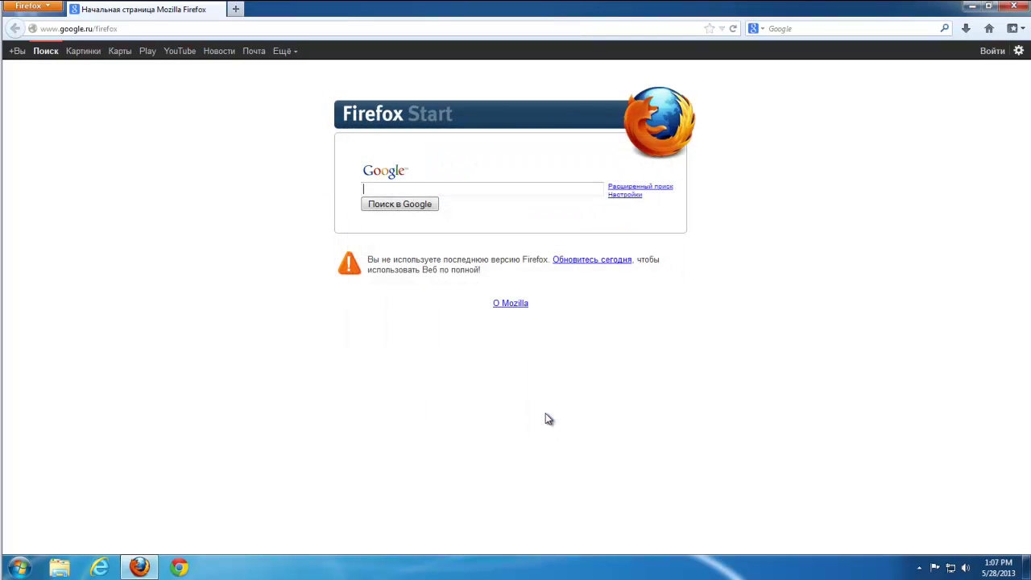
left_click(30, 6)
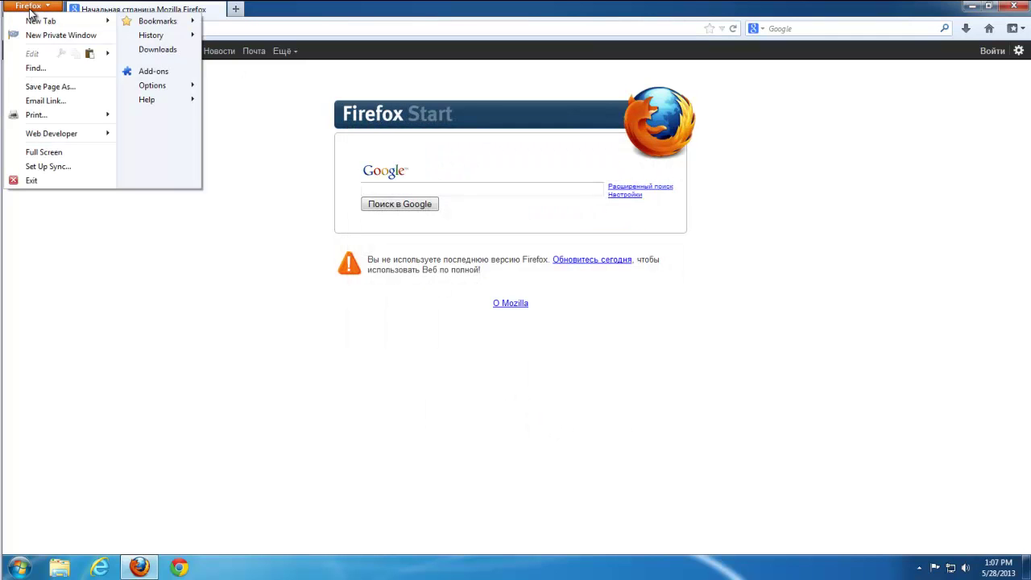
left_click(330, 29)
left_click(332, 28)
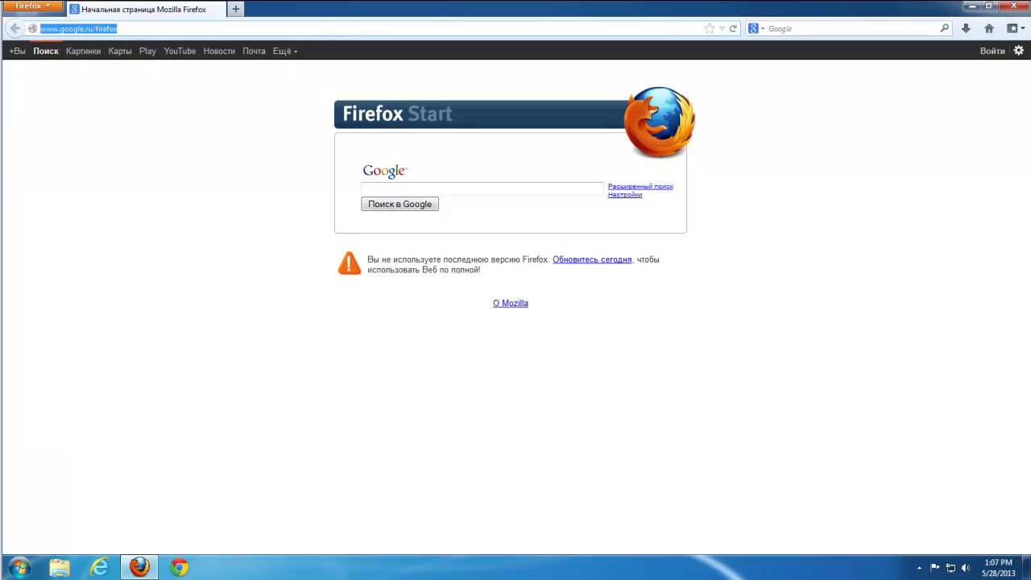
Step: Clear Firefox's history for the time range Everything, with Site Preferences also selected
left_click(32, 7)
mouse_move(201, 42)
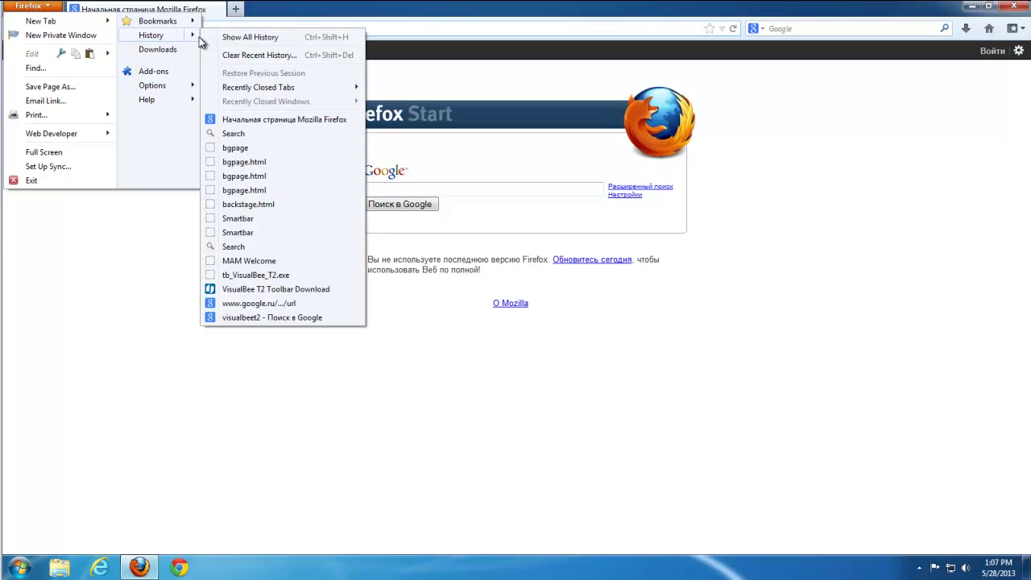
left_click(244, 56)
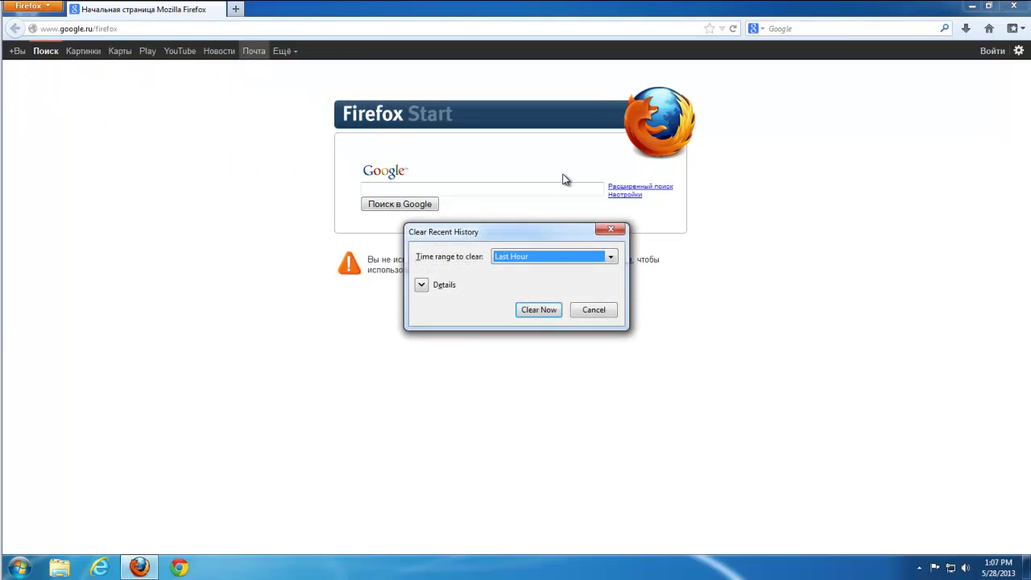
left_click(531, 259)
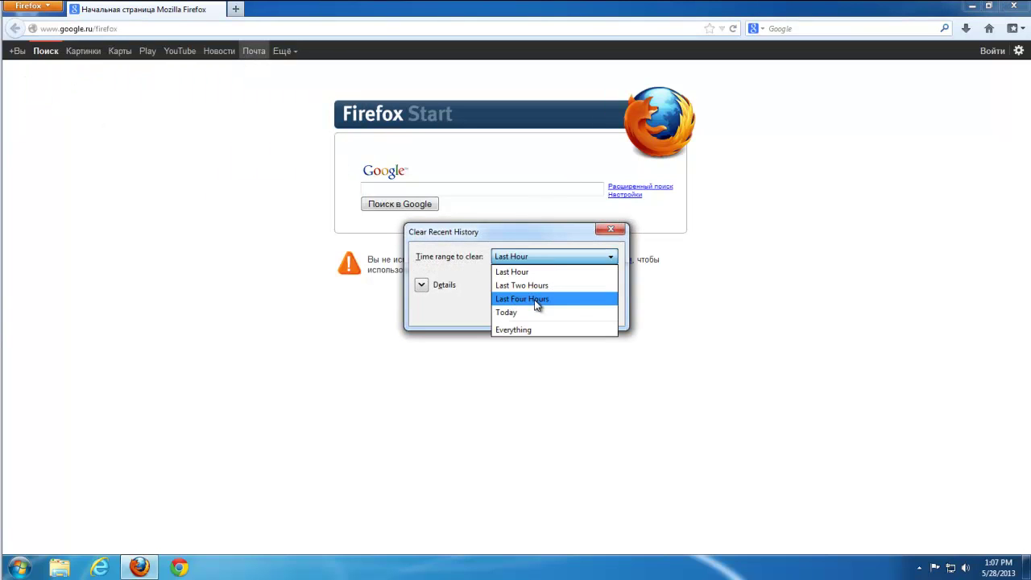
left_click(530, 312)
left_click(520, 260)
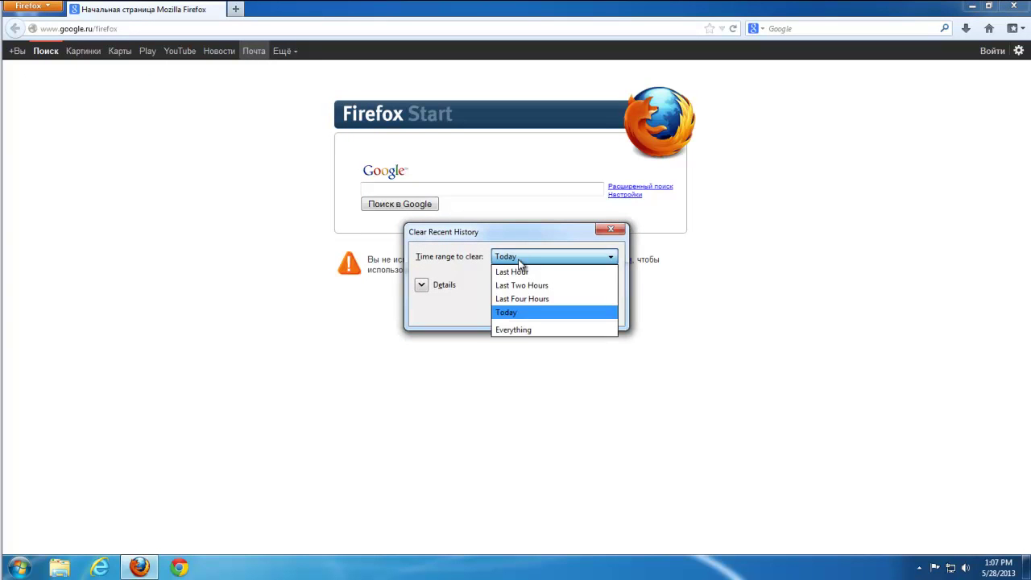
left_click(530, 330)
left_click(467, 416)
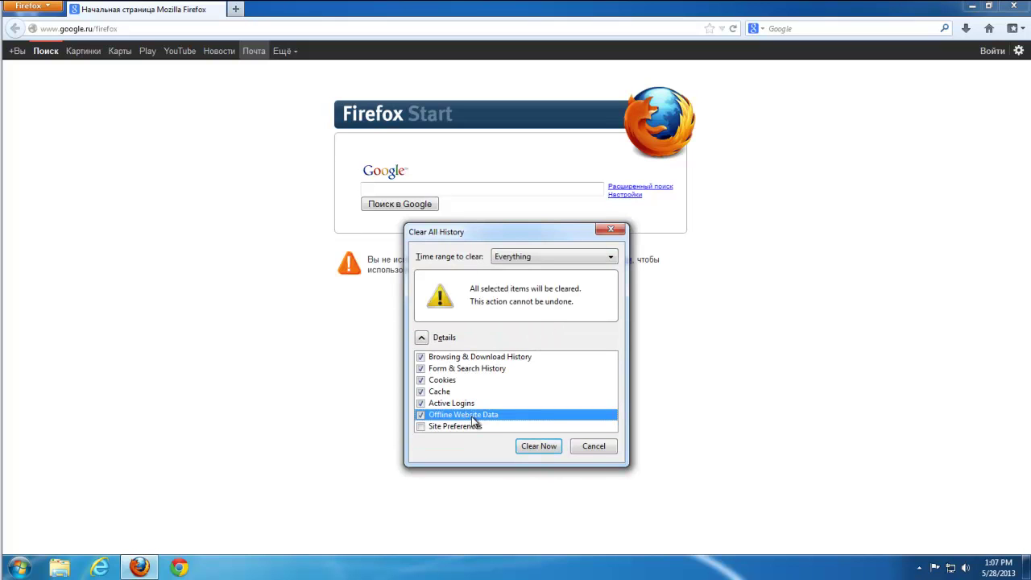
left_click(428, 428)
left_click(538, 448)
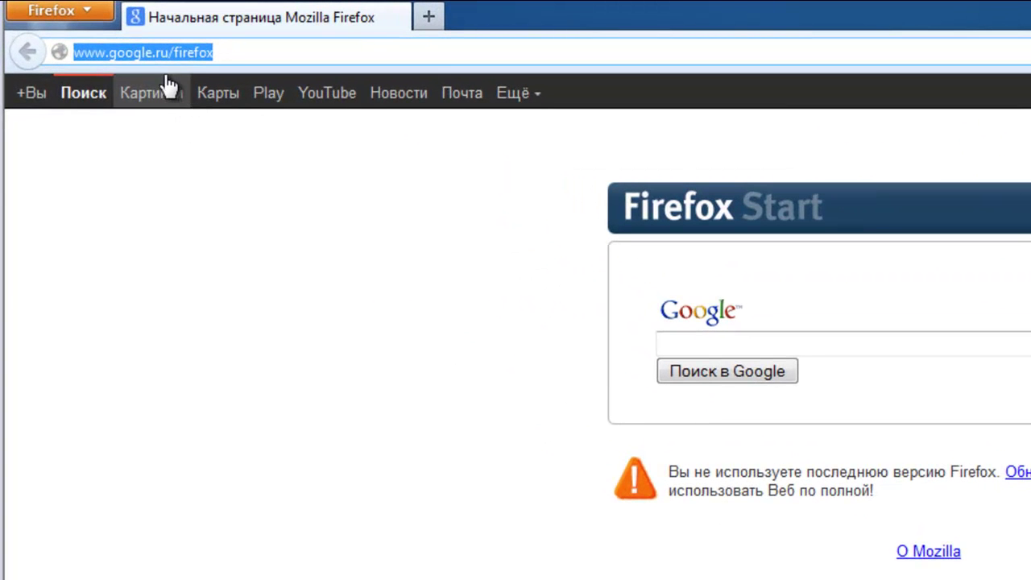
Step: Open Firefox's about:config page and accept the advanced settings warning
type("about")
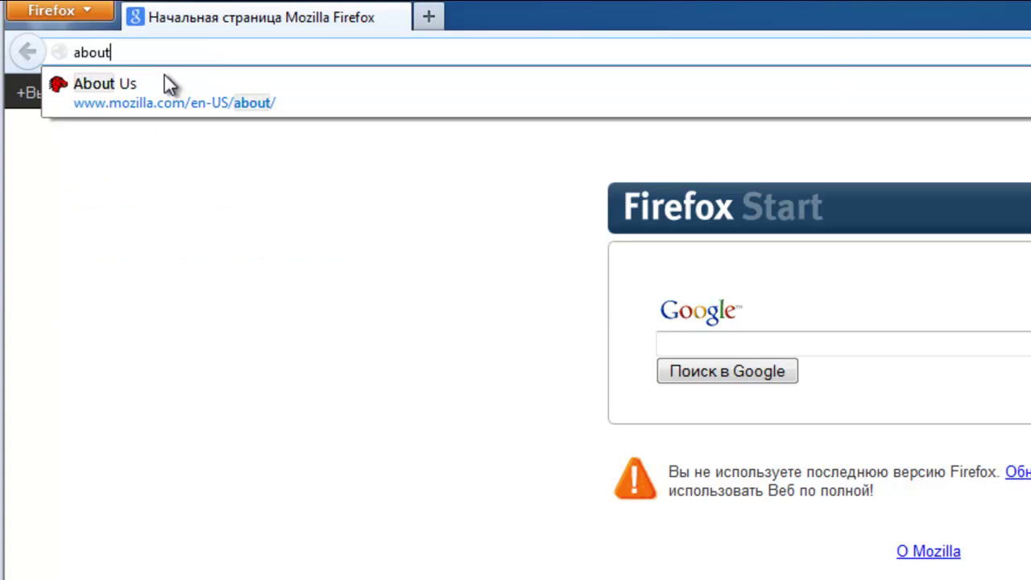
type(":config")
key("Return")
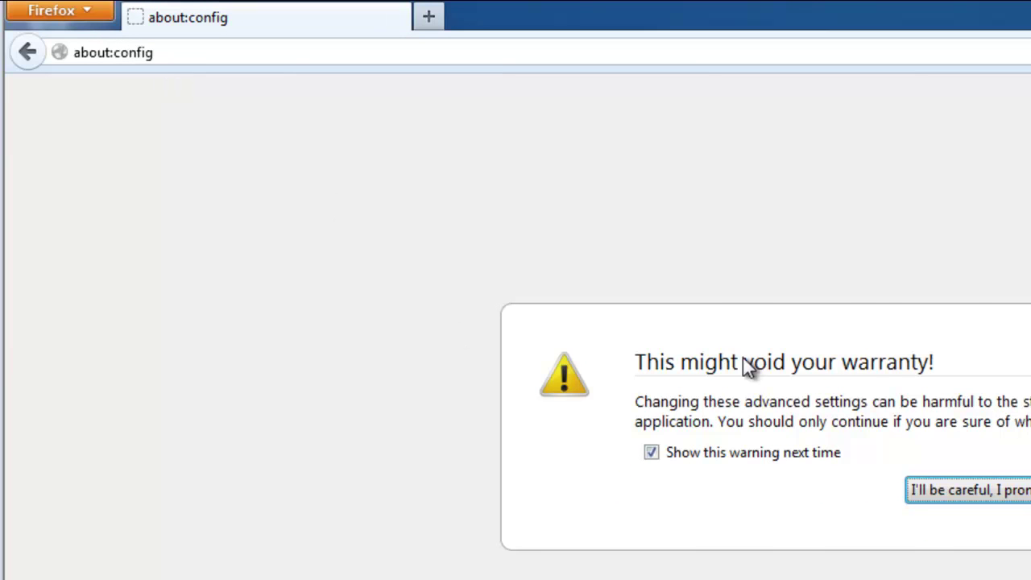
left_click(972, 484)
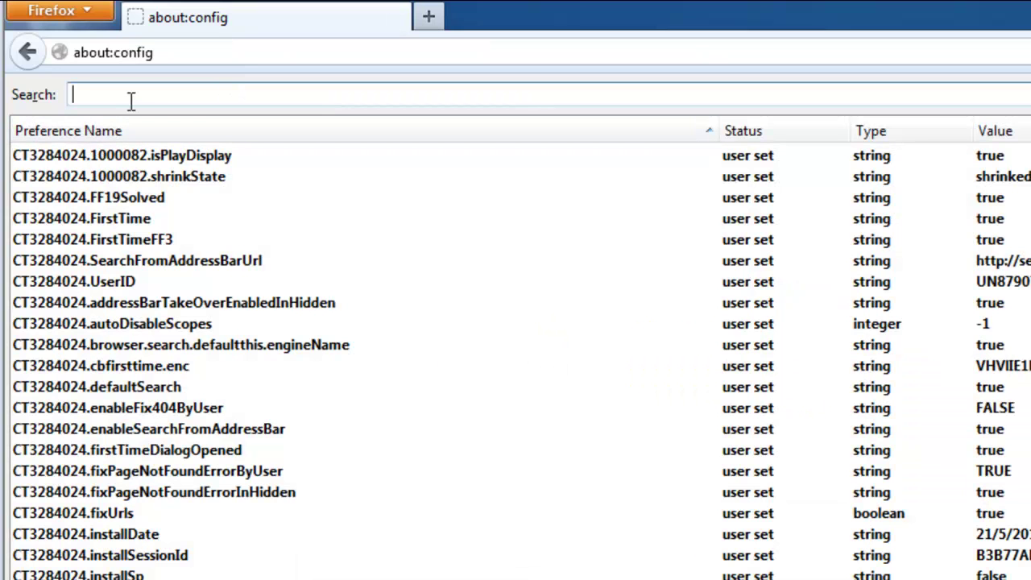
Step: Filter the preferences for "conduit" and reset CT3284024.SearchFromAddressBarUrl, Smartbar.ConduitHomepagesList, Smartbar.ConduitSearchEngineList and Smartbar.ConduitSearchUrlList
type("conduit")
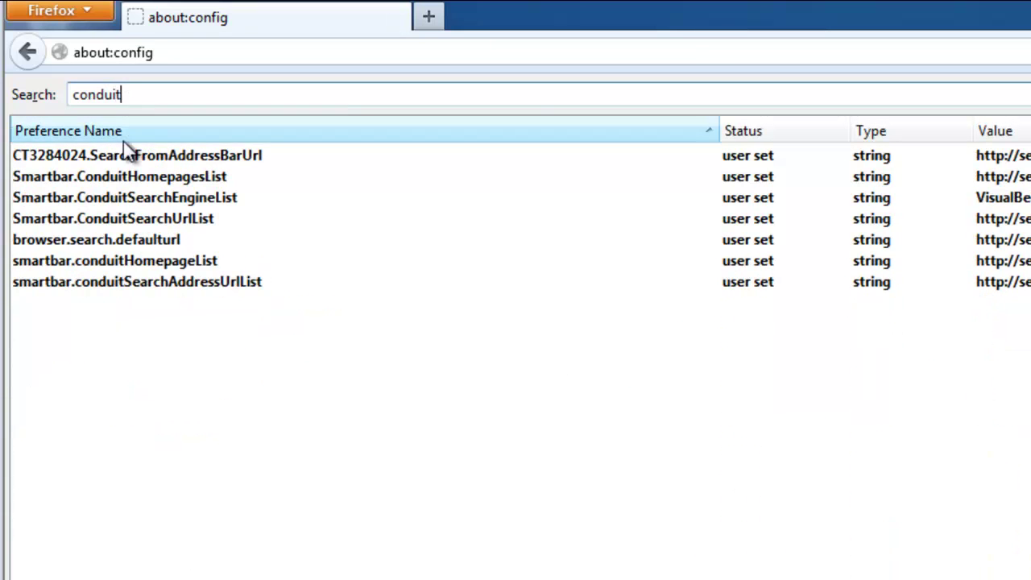
left_click(100, 157)
right_click(100, 156)
left_click(144, 322)
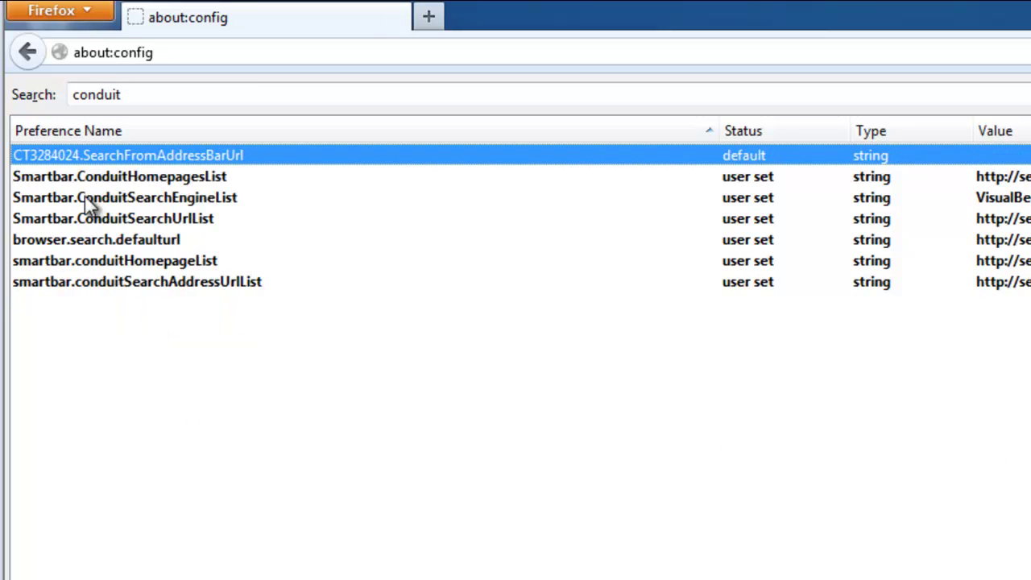
right_click(87, 178)
left_click(136, 329)
left_click(68, 204)
right_click(69, 206)
left_click(122, 357)
right_click(60, 224)
left_click(120, 386)
Step: Reset the browser.search.defaulturl, smartbar.conduitHomepageList and smartbar.conduitSearchAddressUrlList preferences
right_click(91, 238)
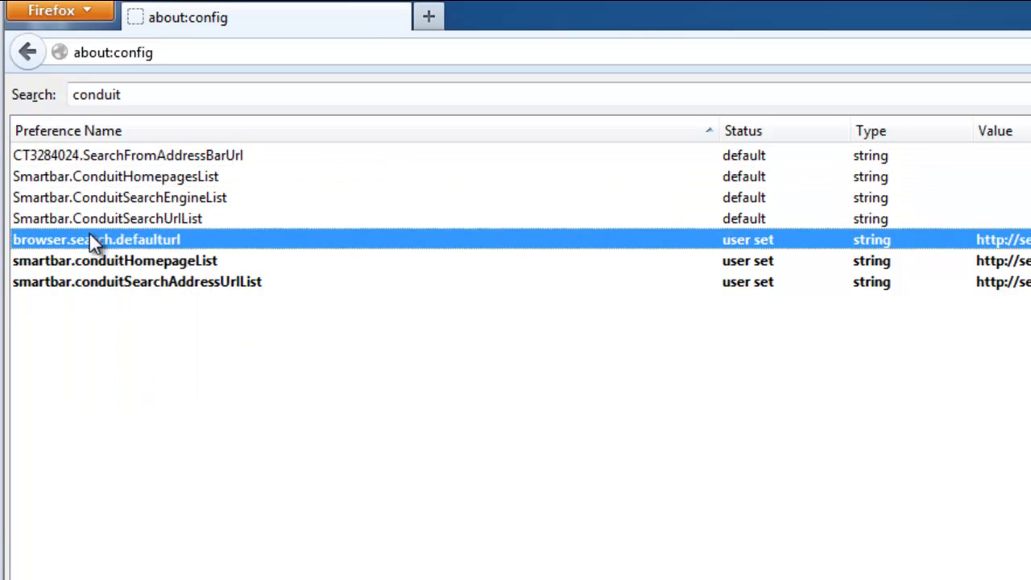
left_click(158, 384)
right_click(117, 261)
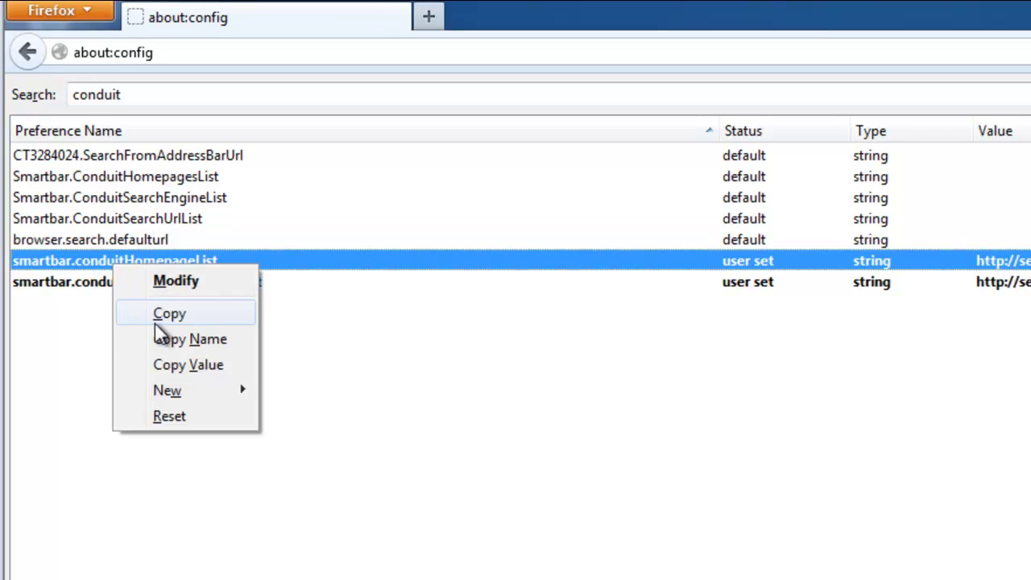
left_click(170, 414)
right_click(91, 284)
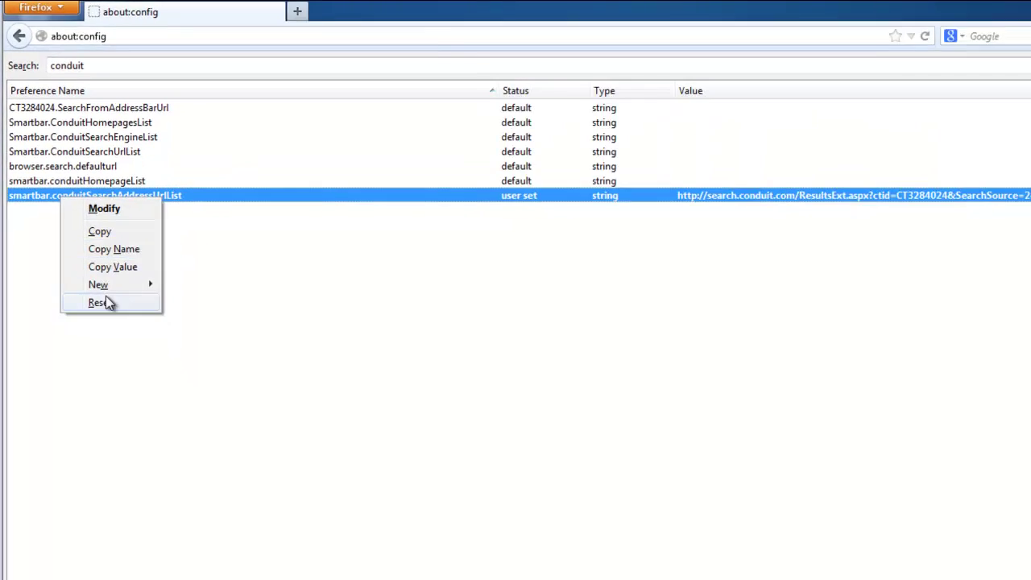
left_click(107, 303)
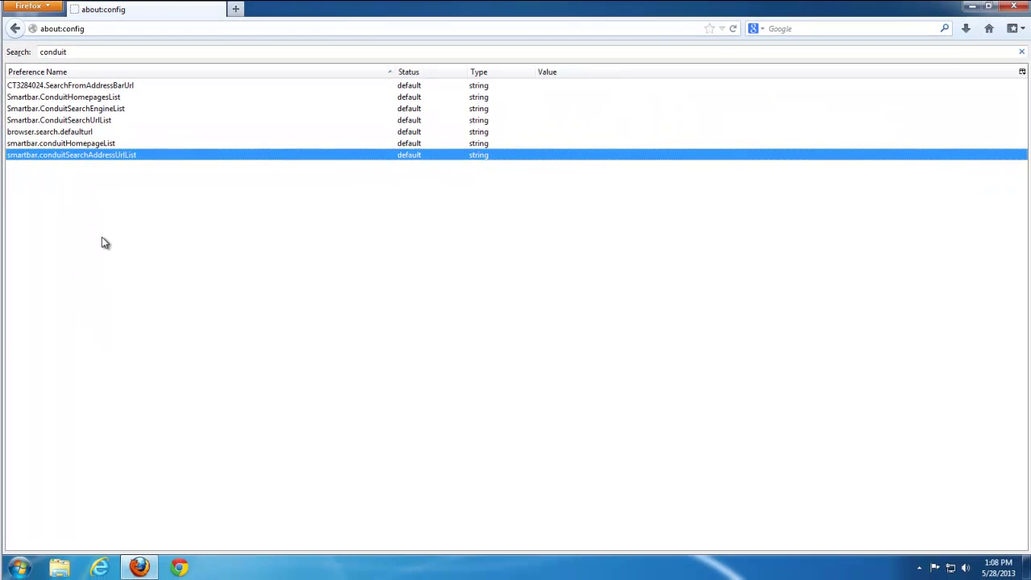
Step: Remove VisualBee V.1 Customized Web Search from Firefox's installed search engines and accept the change
left_click(959, 36)
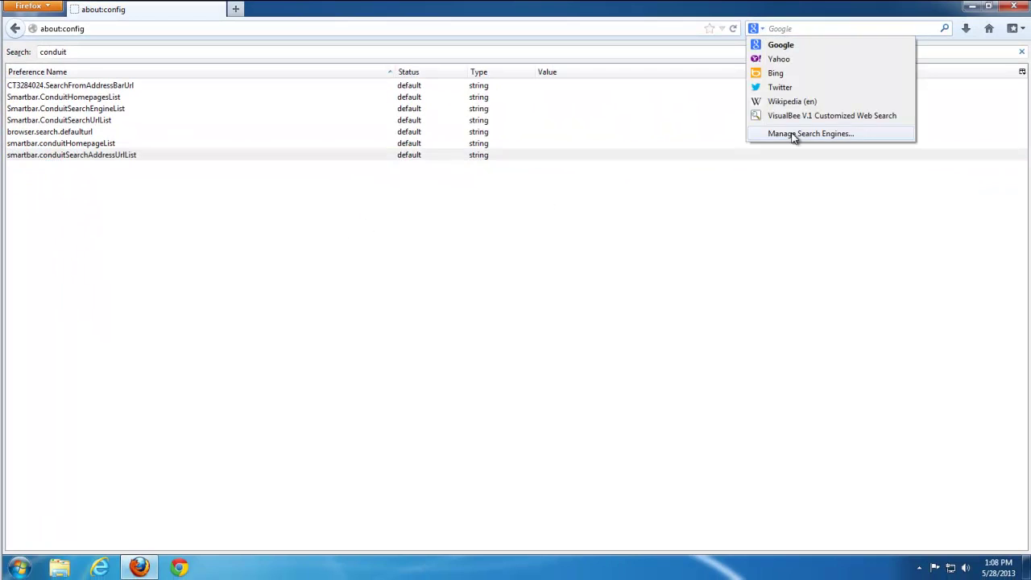
left_click(794, 136)
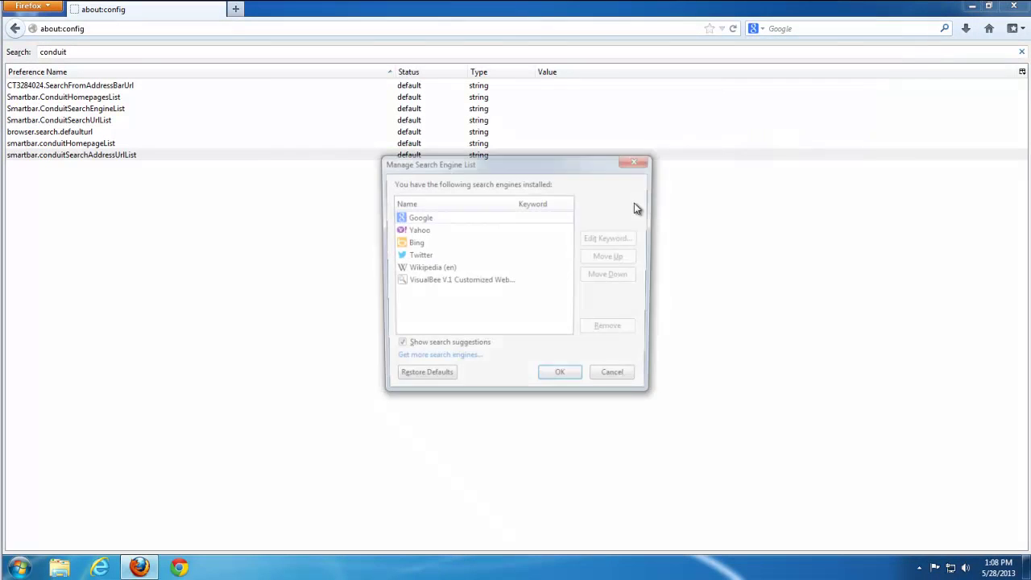
left_click(452, 284)
left_click(610, 331)
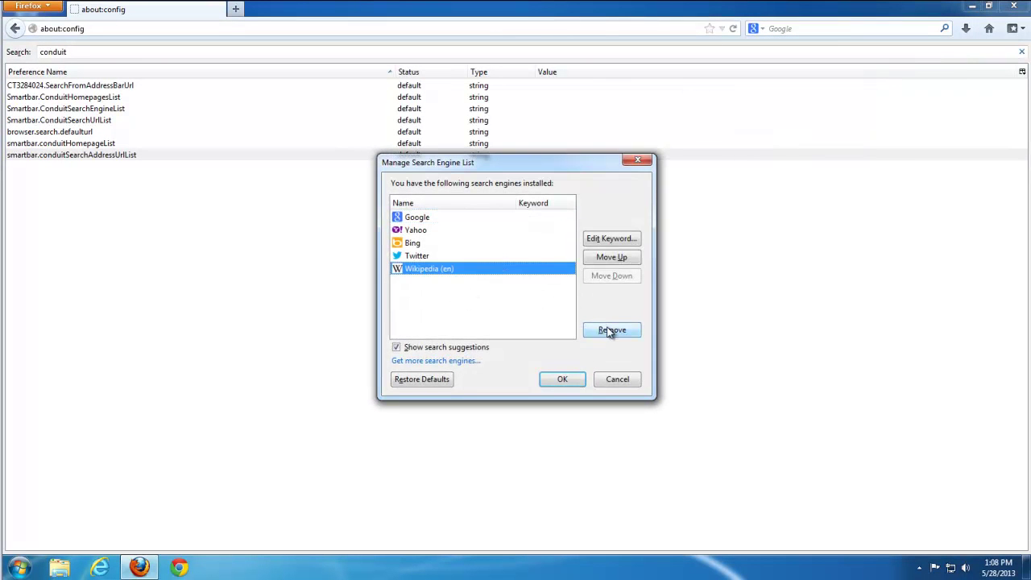
left_click(569, 383)
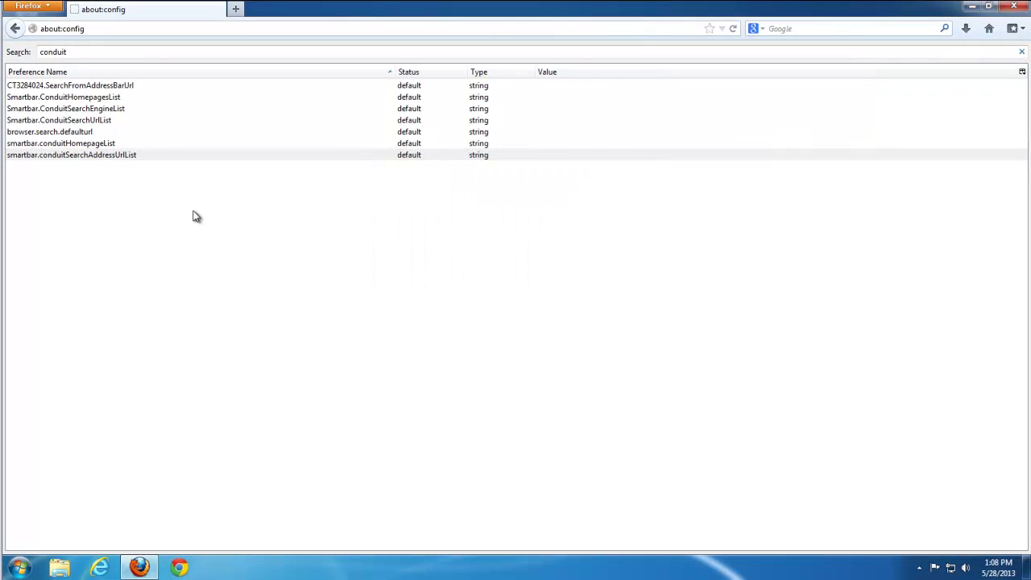
Step: Clear the preference filter and reset smartbar.machineId, smartbar.originalHomepage, smartbar.originalSearchAddressUrl and smartbar.originalSearchEngine
left_click(97, 52)
key("ctrl+a")
key("BackSpace")
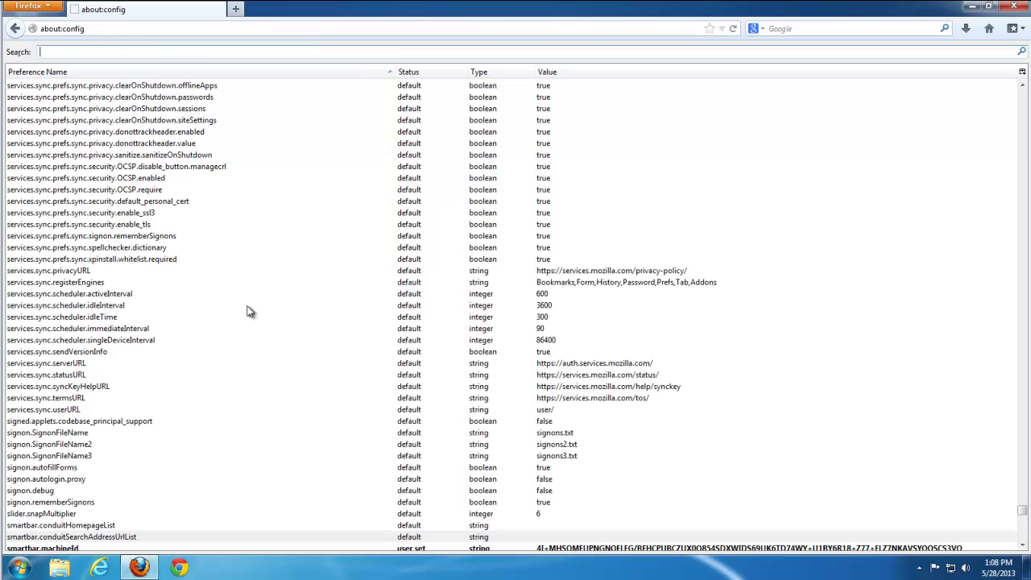
scroll(228, 231, "down", 11)
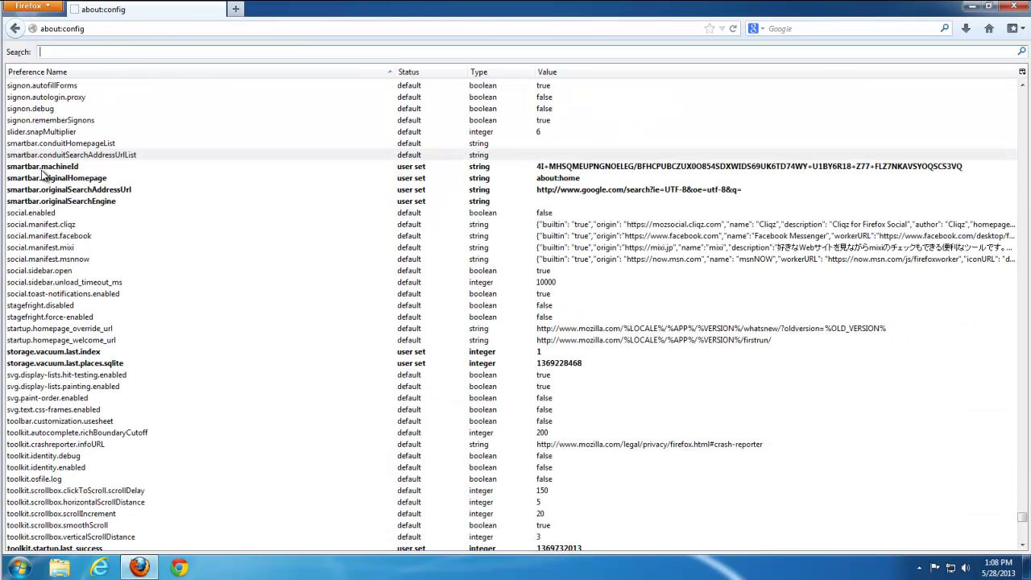
left_click(39, 168)
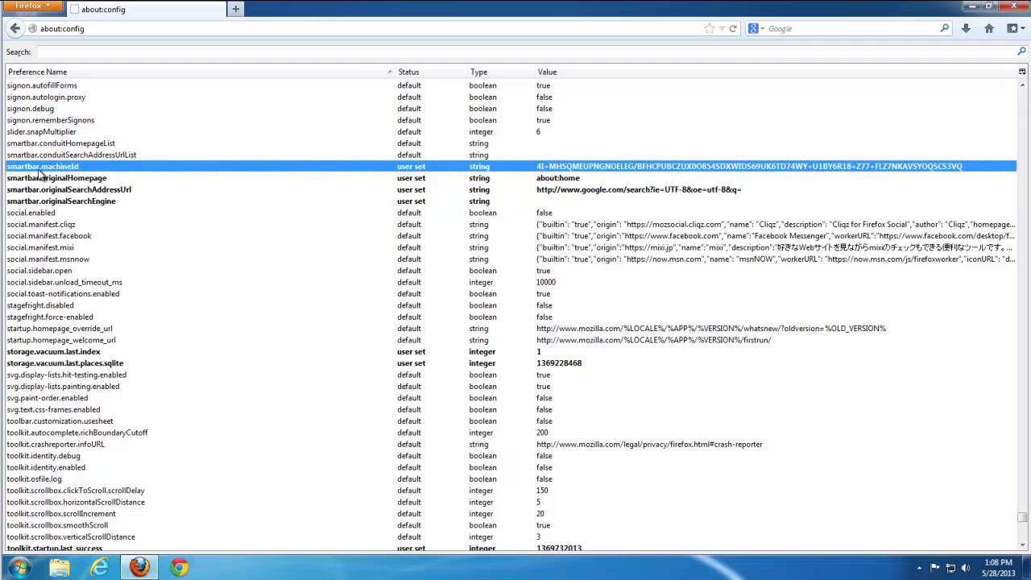
right_click(39, 169)
key("Escape")
right_click(58, 179)
left_click(77, 261)
right_click(68, 191)
left_click(97, 271)
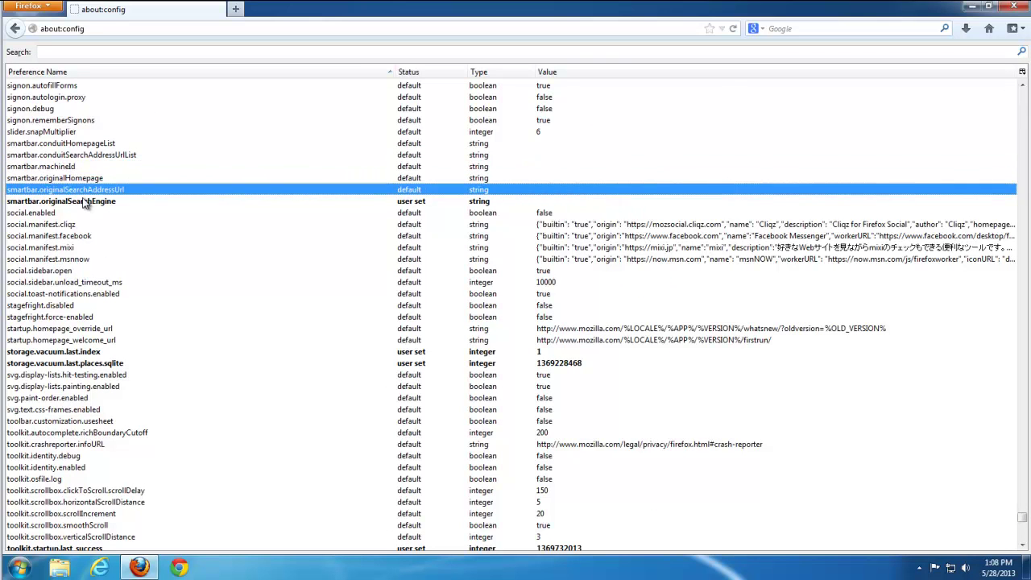
right_click(84, 202)
left_click(115, 283)
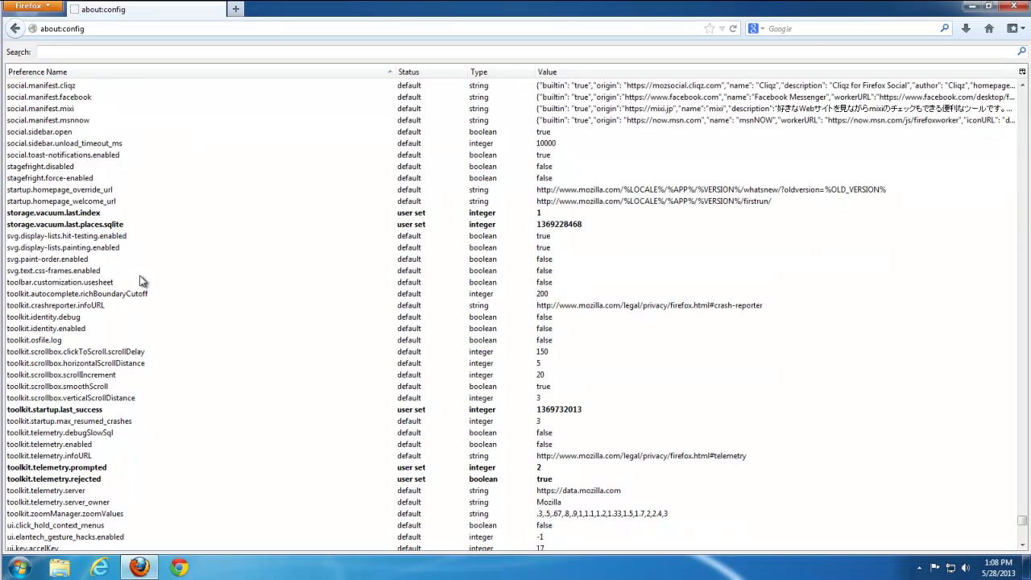
Step: Reset Firefox to its default state from the Troubleshooting Information page, finish the Import Wizard and refresh the desktop
left_click(37, 7)
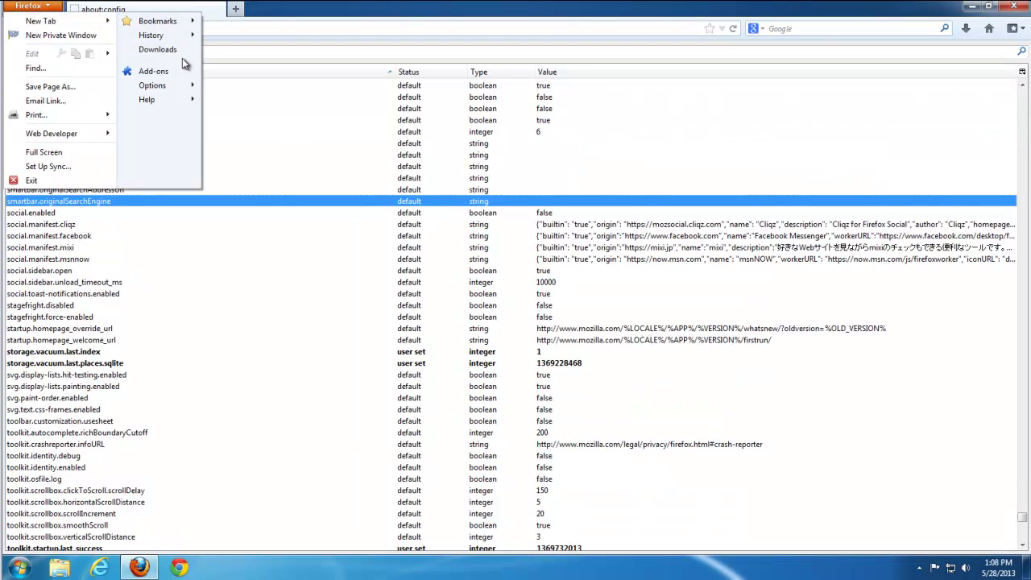
mouse_move(192, 90)
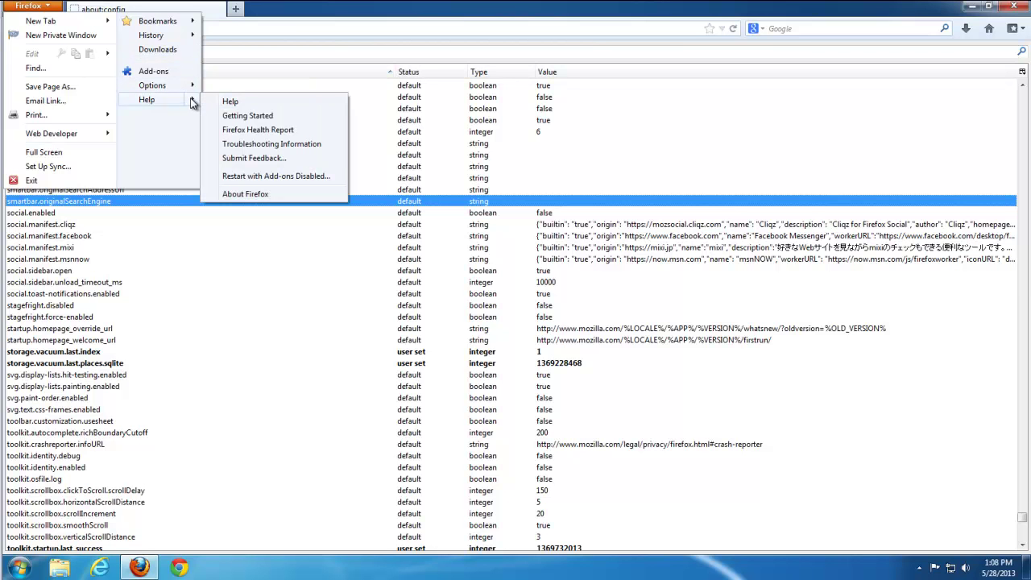
left_click(249, 142)
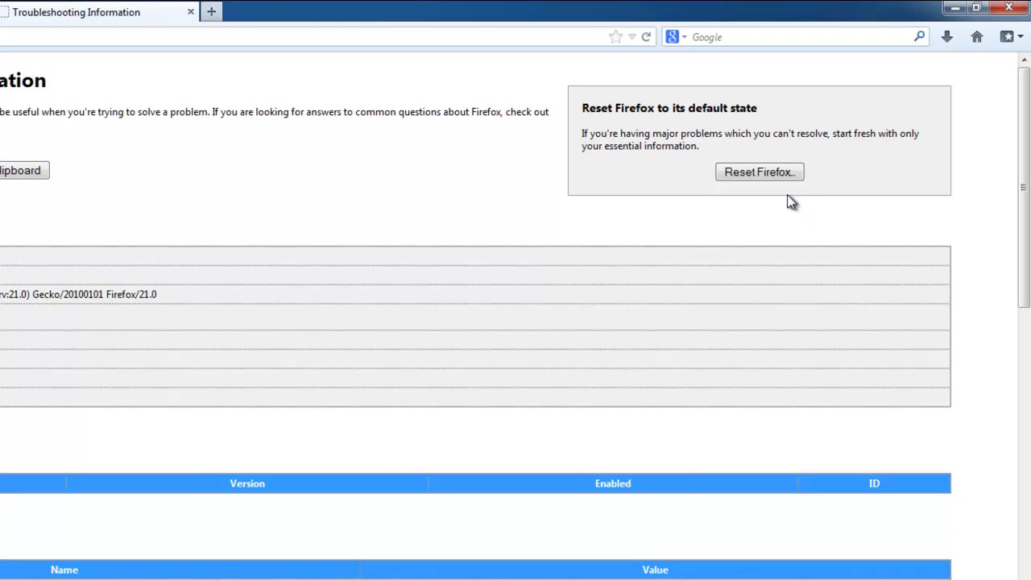
left_click(760, 172)
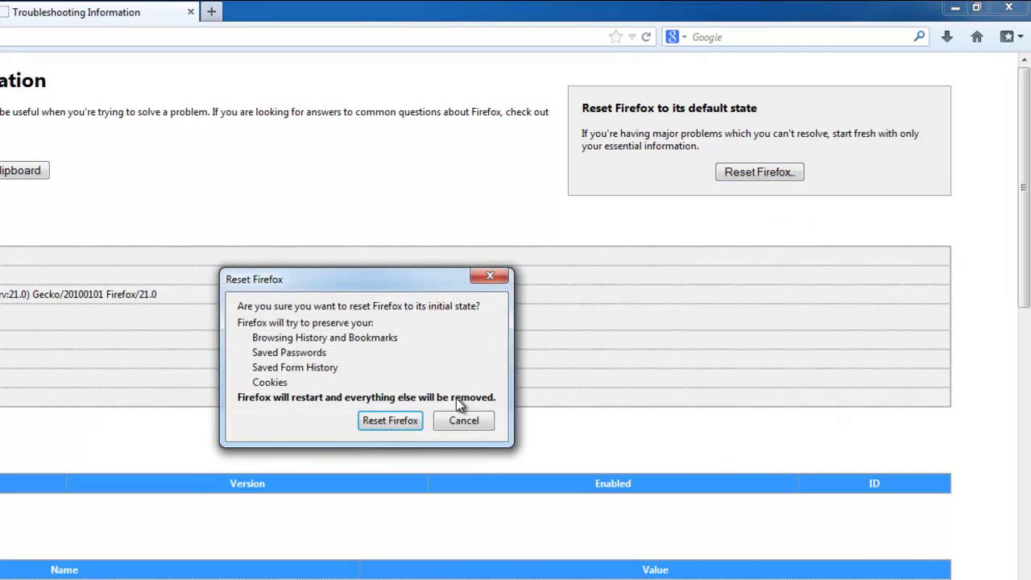
left_click(399, 419)
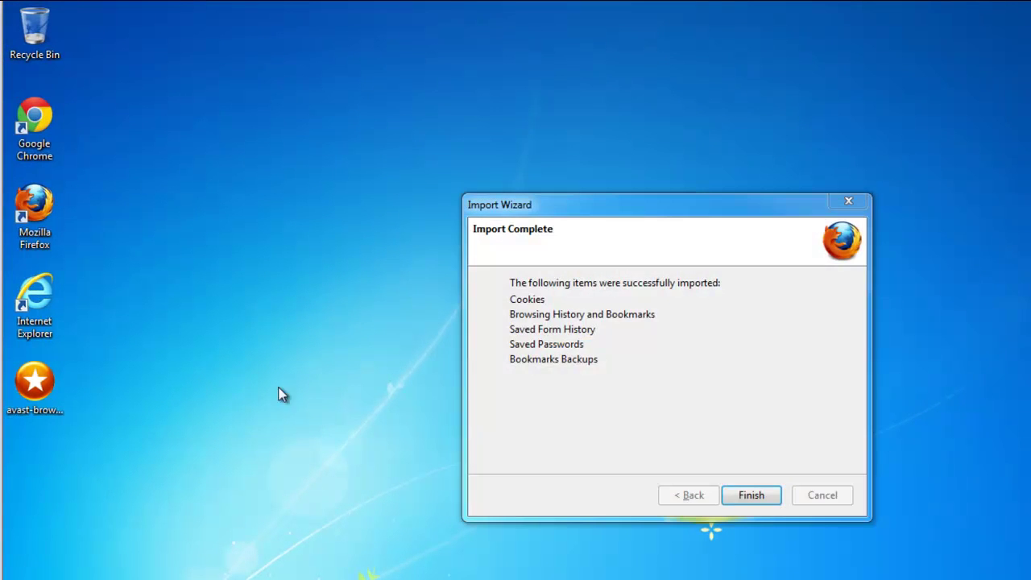
left_click(750, 495)
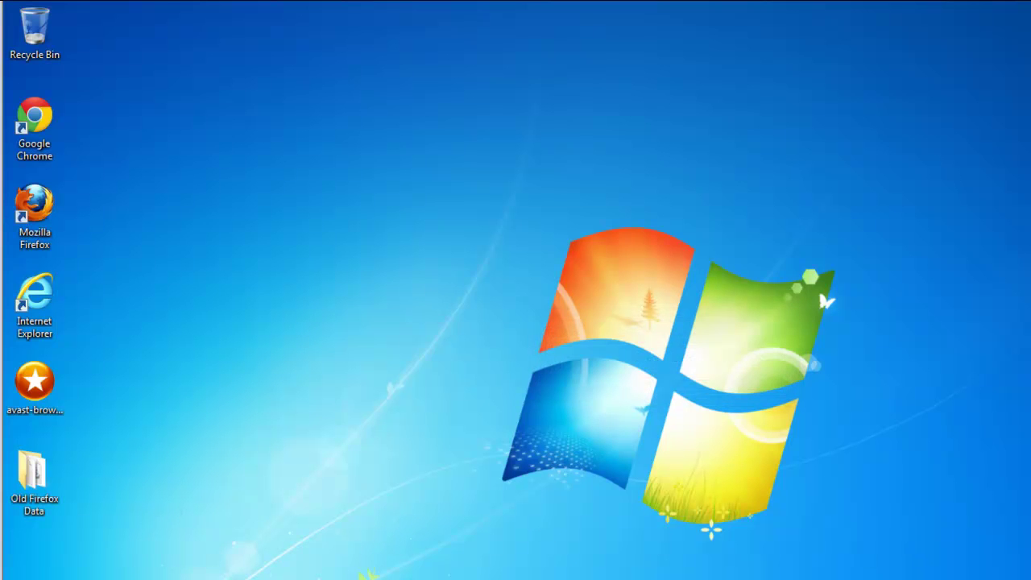
right_click(304, 275)
left_click(355, 320)
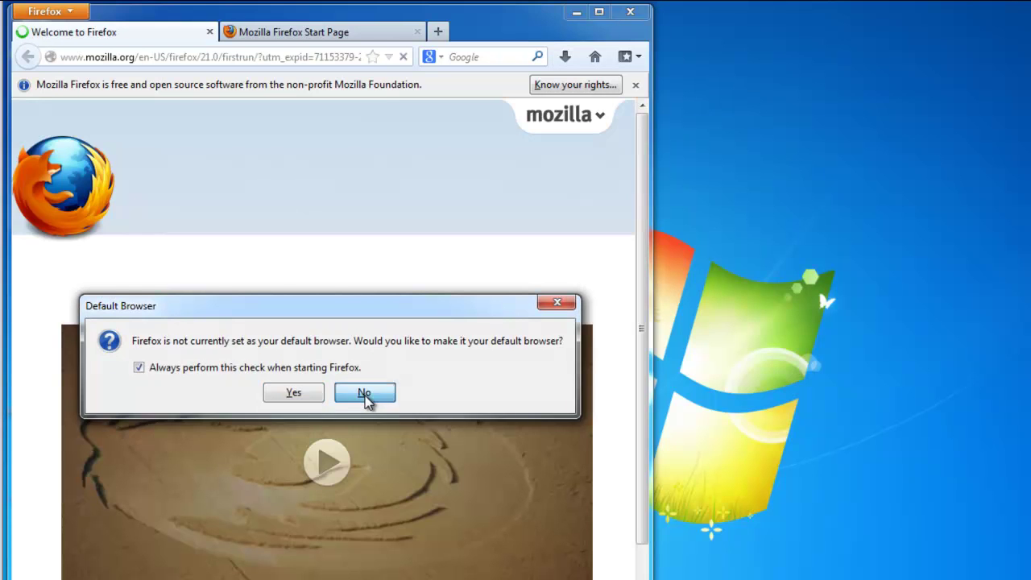
Step: Decline making Firefox the default browser, close the Welcome to Firefox tab and maximize the window
left_click(366, 393)
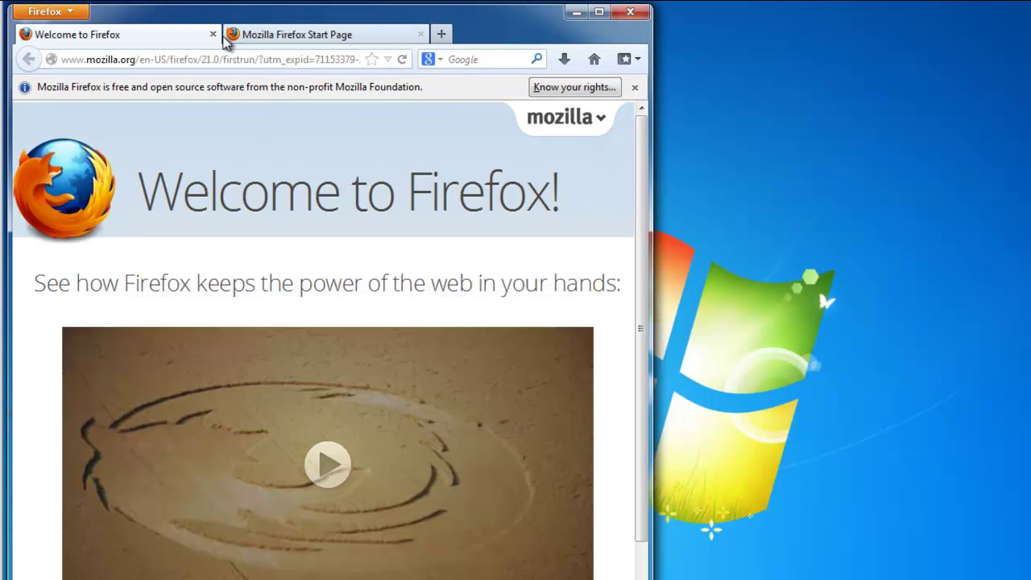
left_click(213, 34)
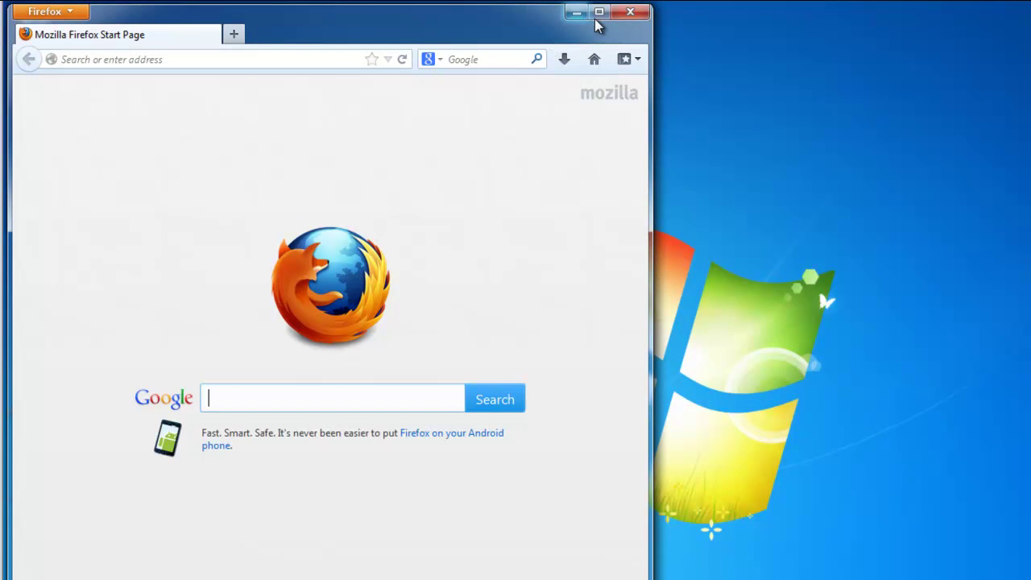
left_click(598, 12)
Step: Check Firefox's search engine list and its extensions, appearance items and plugins after the reset, and close the Add-ons Manager
left_click(762, 30)
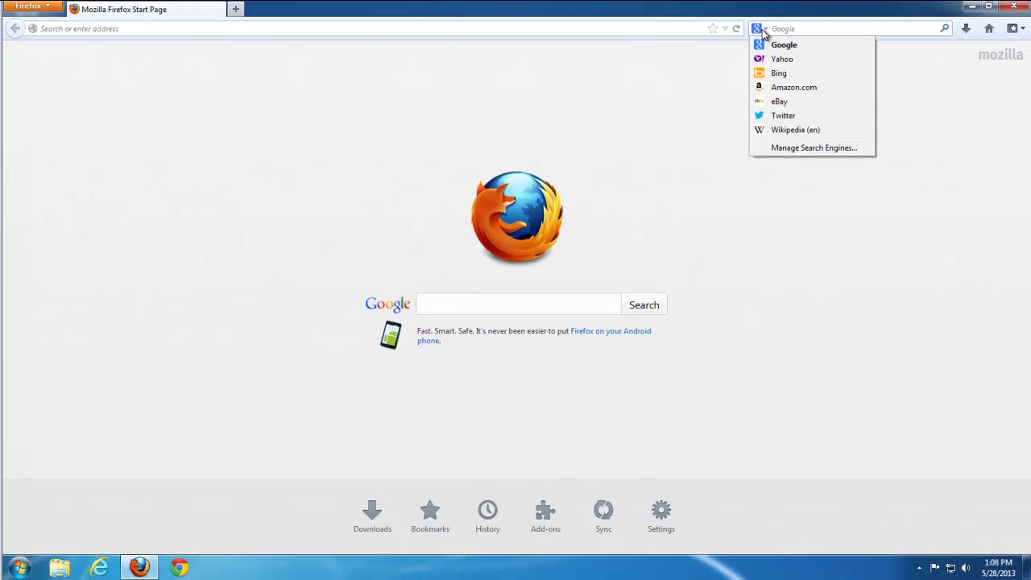
left_click(628, 138)
left_click(11, 8)
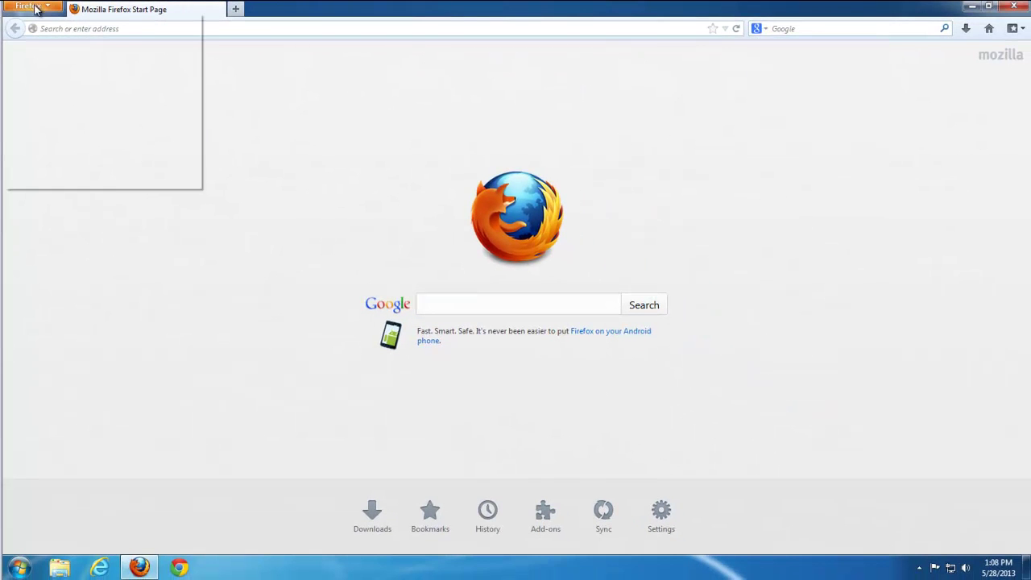
left_click(173, 74)
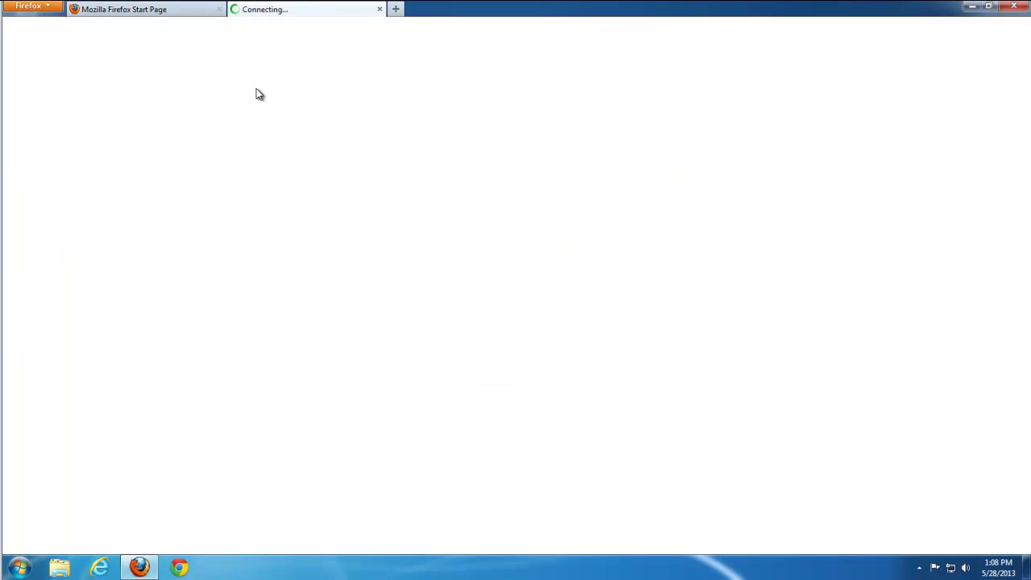
left_click(95, 125)
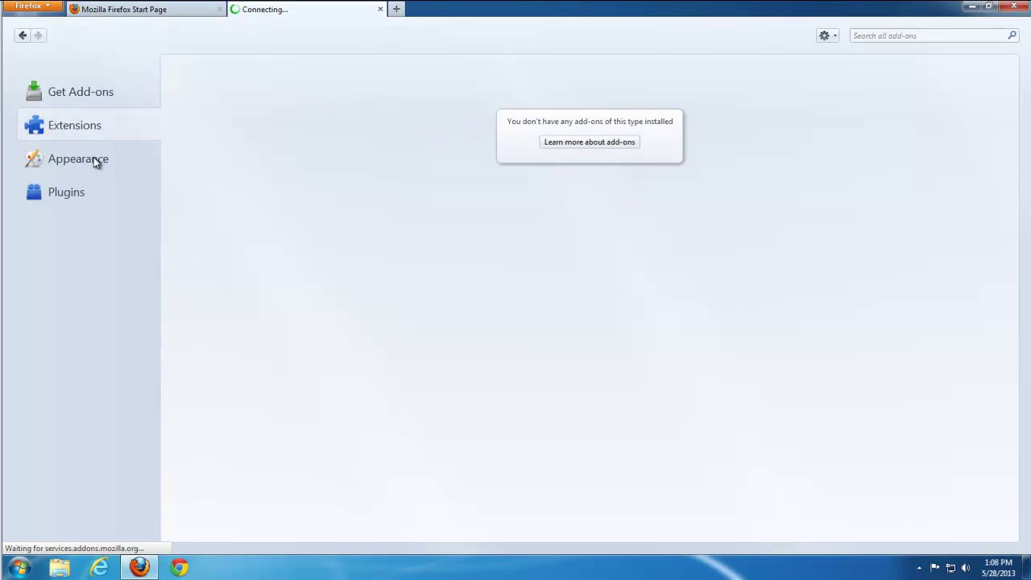
left_click(92, 158)
left_click(85, 185)
left_click(380, 10)
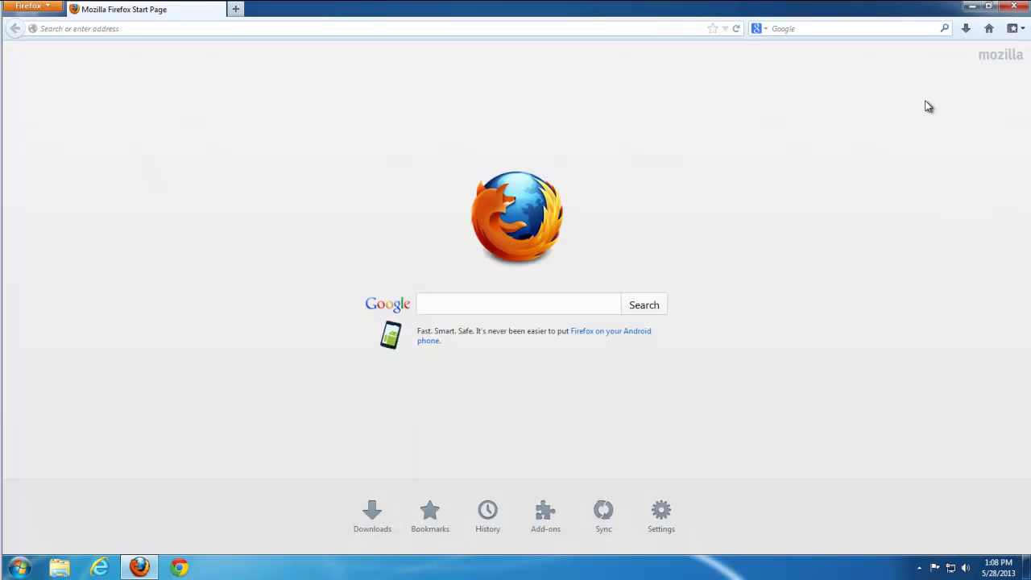
Step: Close Firefox, refresh the desktop and delete the Old Firefox Data folder from it
left_click(1014, 6)
right_click(268, 218)
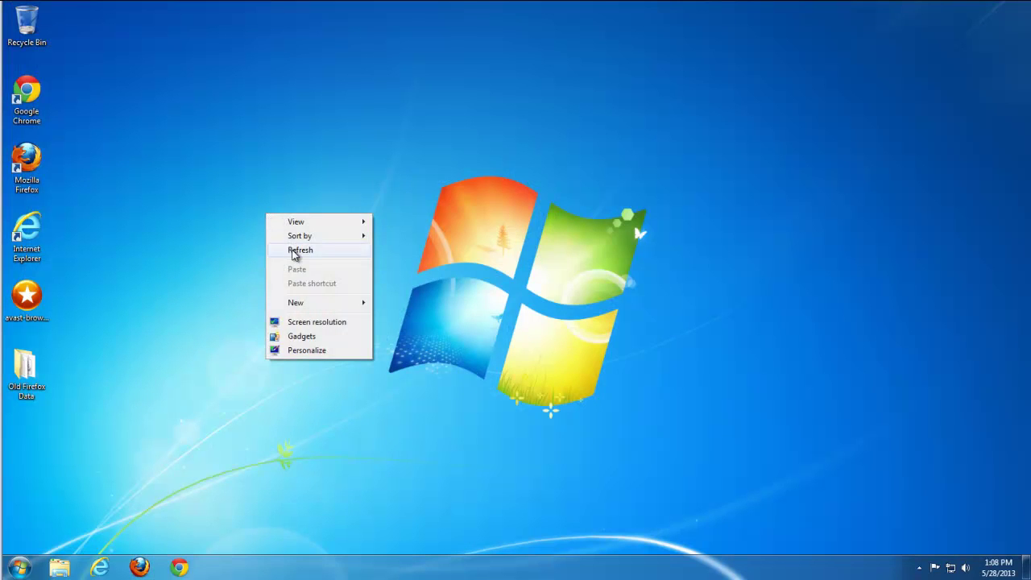
left_click(300, 252)
left_click(26, 372)
key("Delete")
key("Return")
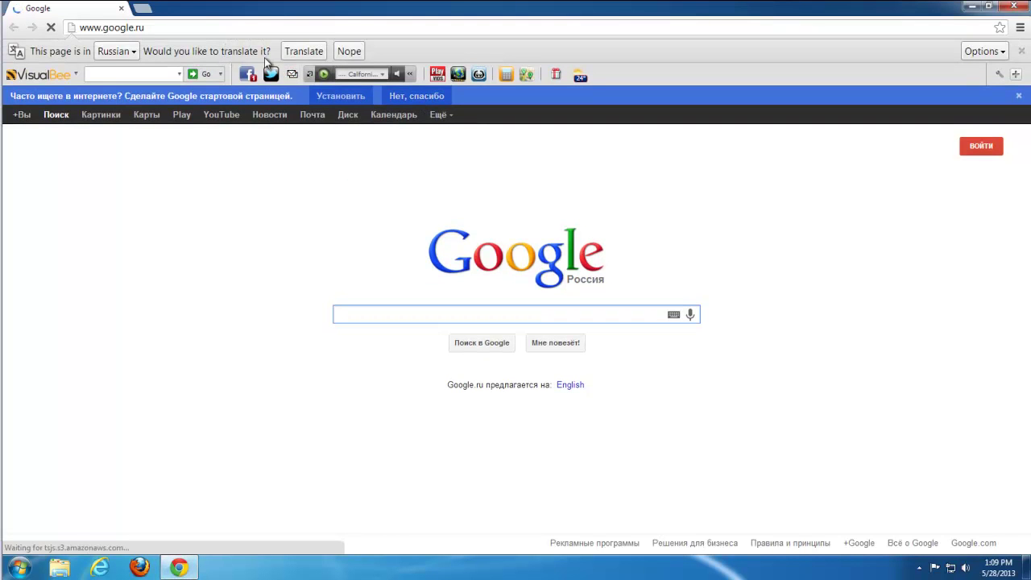
Step: In Google Chrome, decline translating the Google start page and open the Extensions page from the settings
left_click(349, 51)
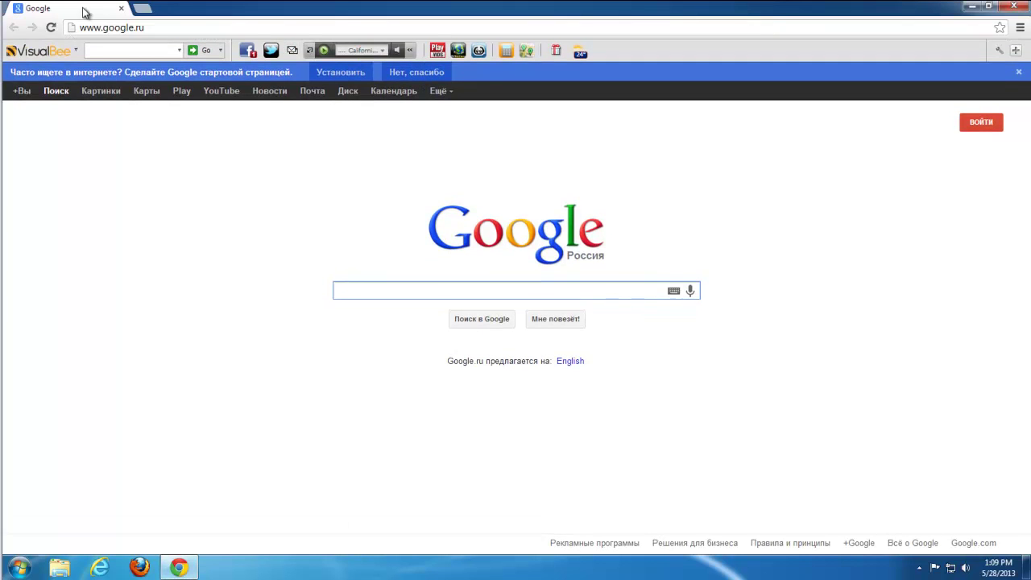
left_click(1020, 27)
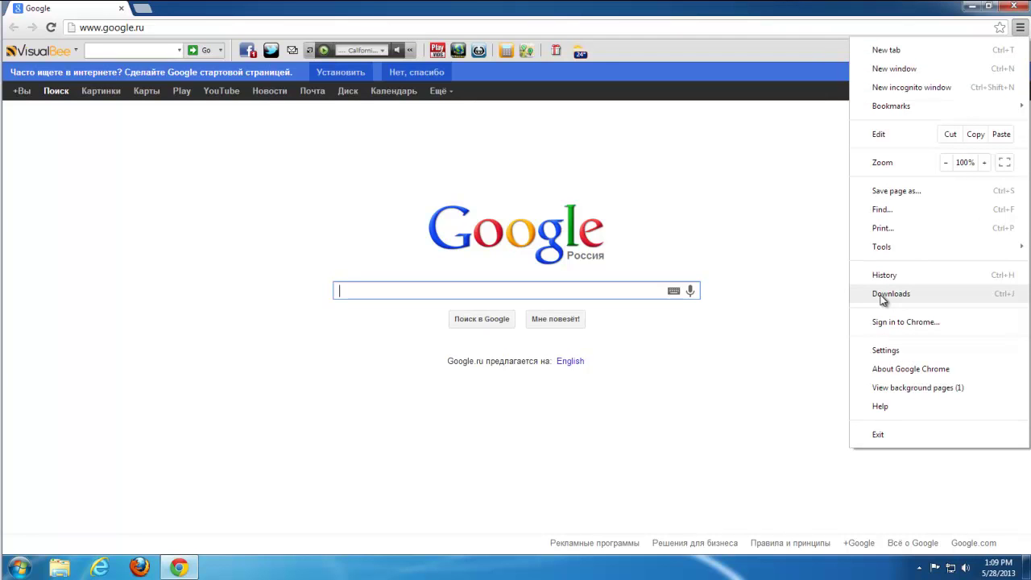
left_click(885, 350)
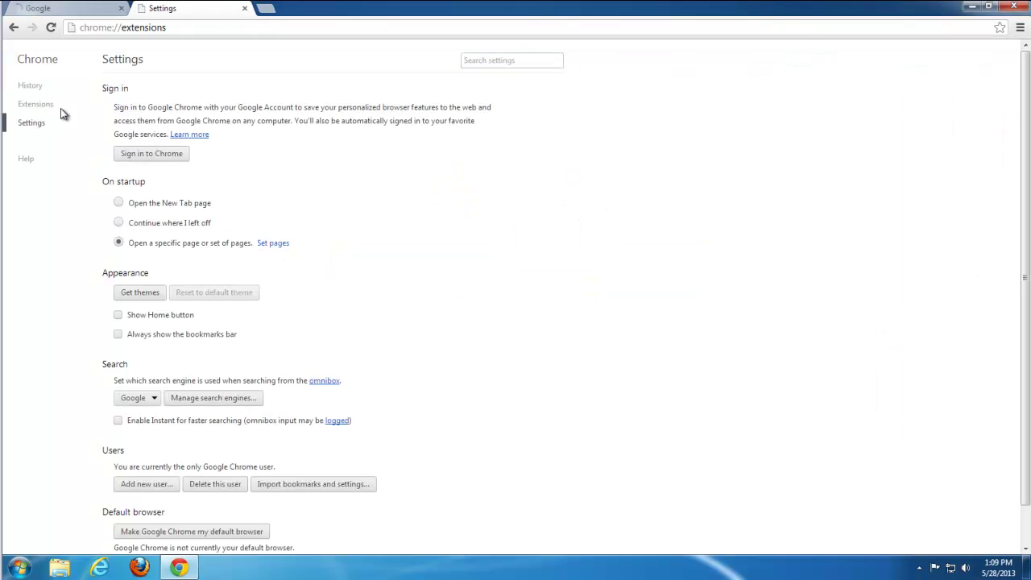
left_click(48, 105)
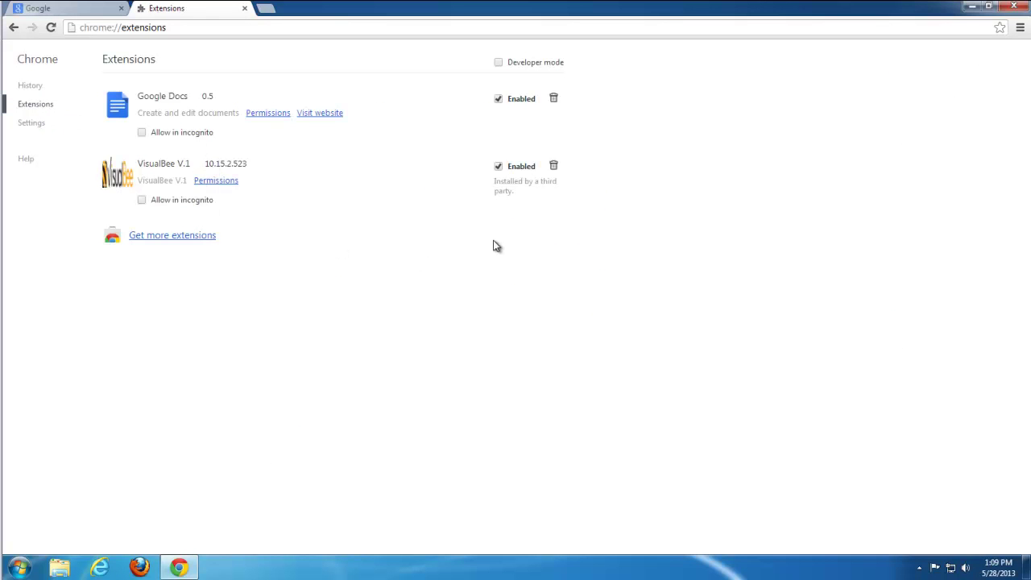
Step: Remove the VisualBee V.1 extension from Chrome and delete Conduit from its other search engines
left_click(554, 165)
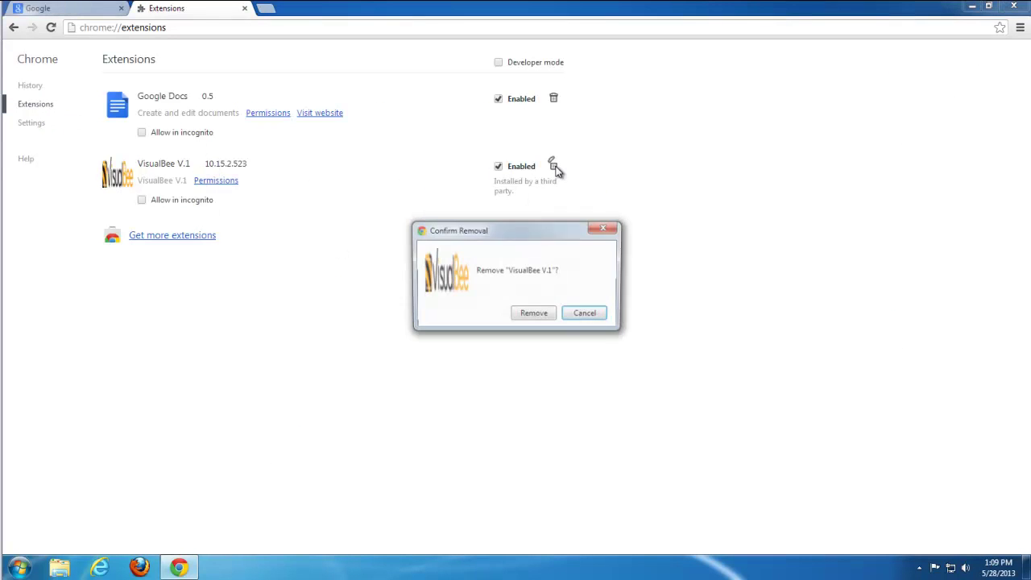
left_click(535, 315)
left_click(33, 122)
scroll(257, 249, "down", 1)
scroll(244, 246, "up", 1)
scroll(172, 318, "down", 1)
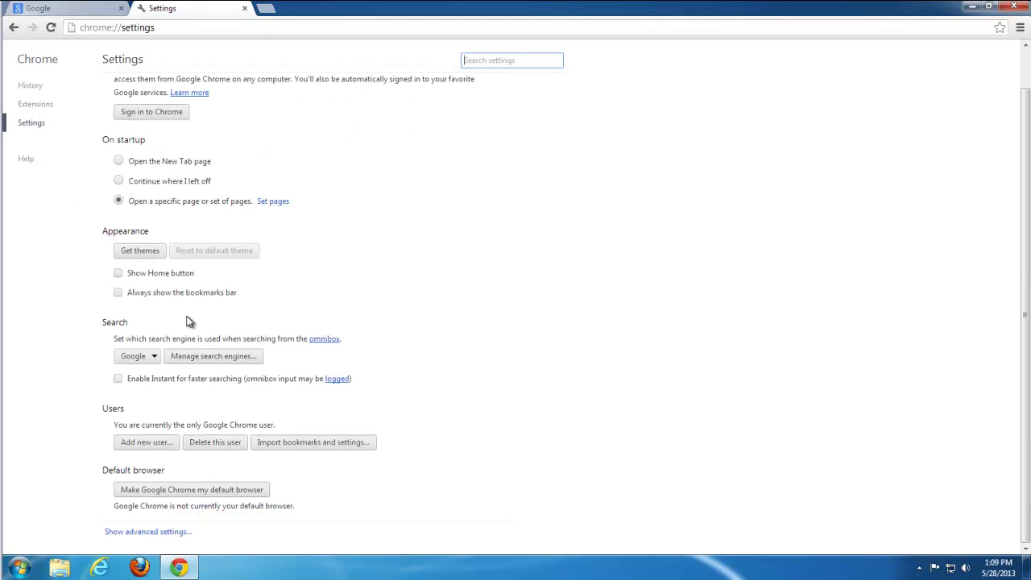
left_click(223, 357)
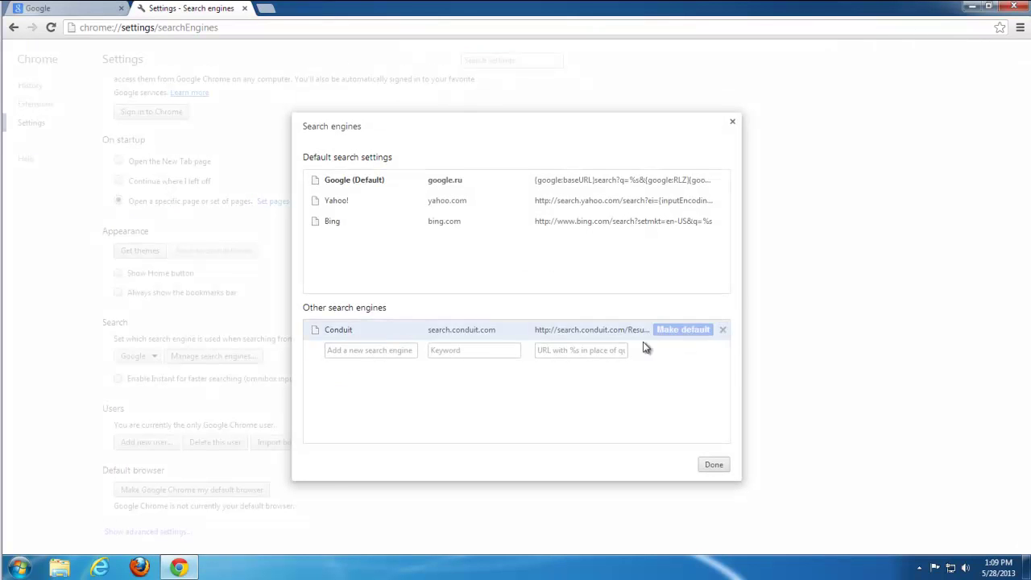
left_click(723, 329)
left_click(716, 469)
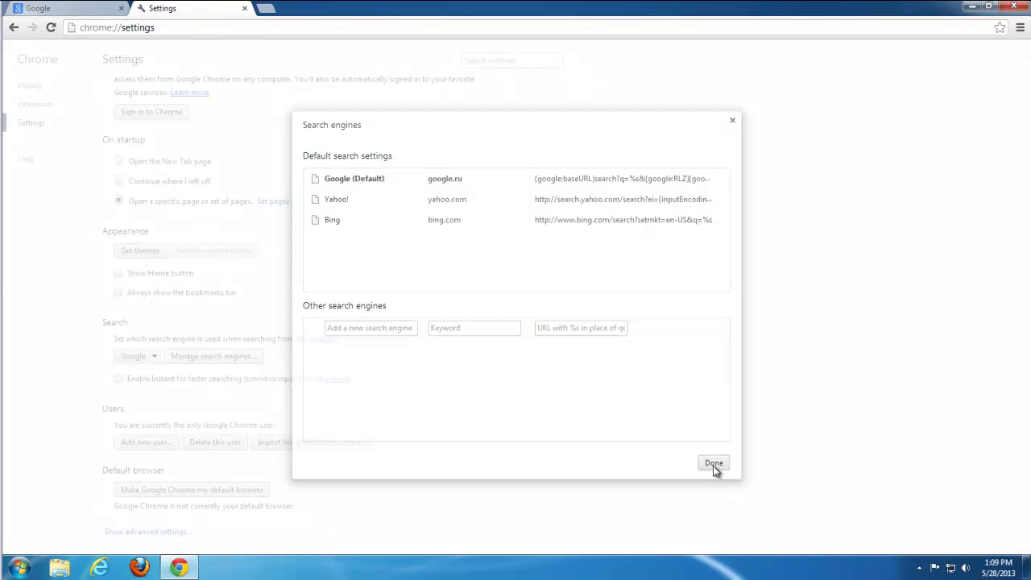
Step: Check which page the Home button opens, hide the button again, and remove Google from the startup pages
left_click(121, 275)
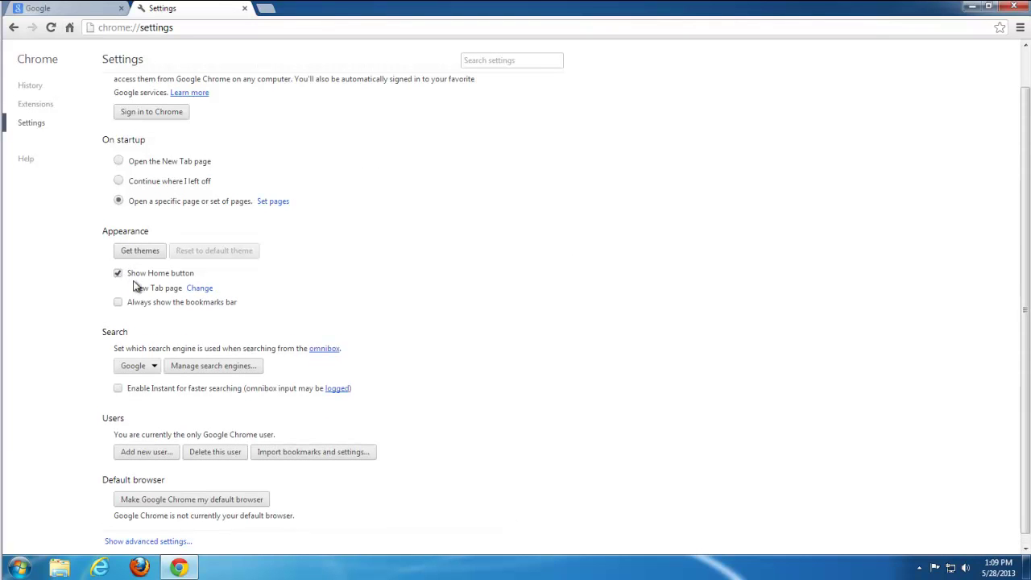
left_click(118, 275)
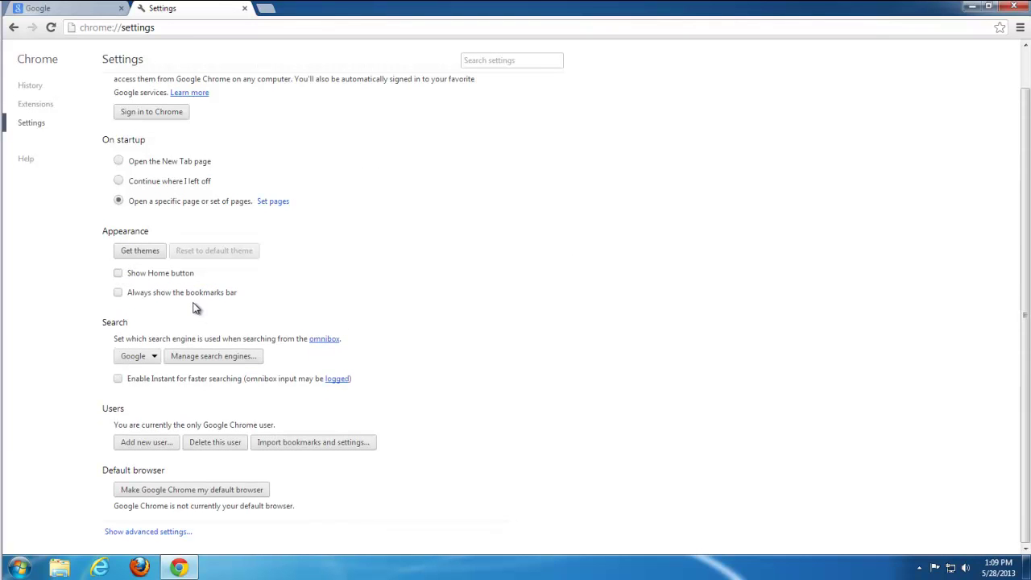
left_click(273, 203)
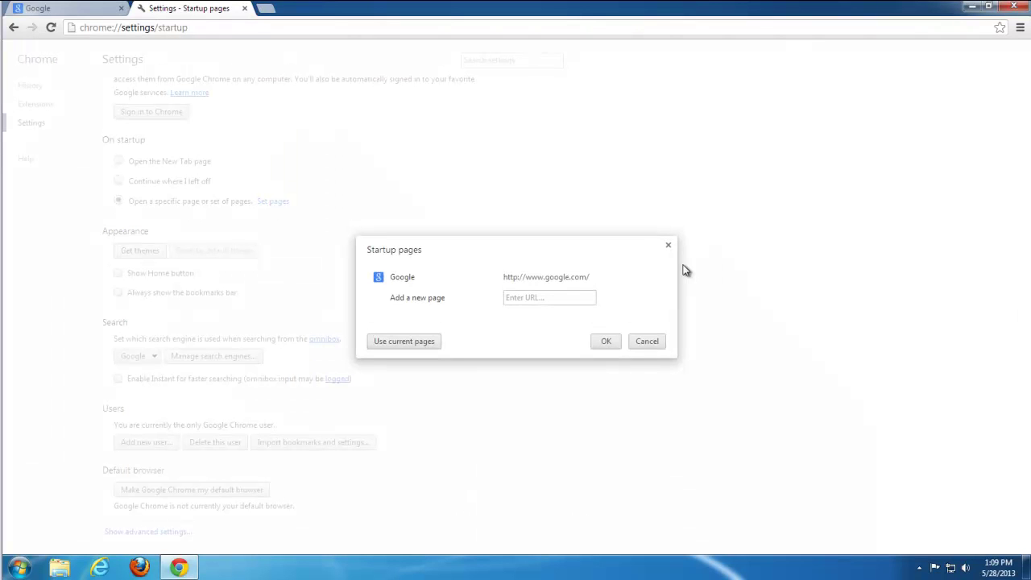
left_click(658, 277)
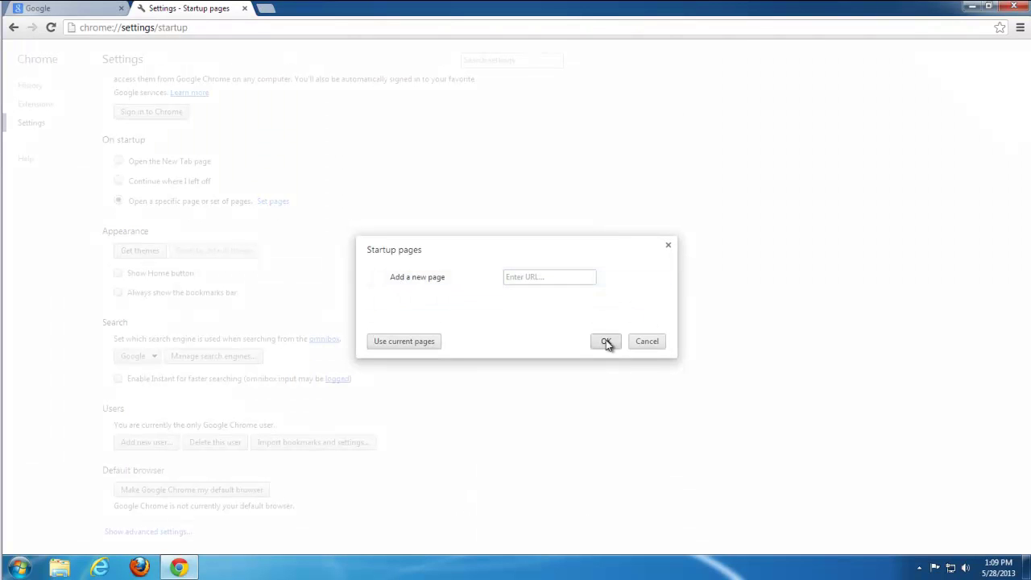
left_click(606, 342)
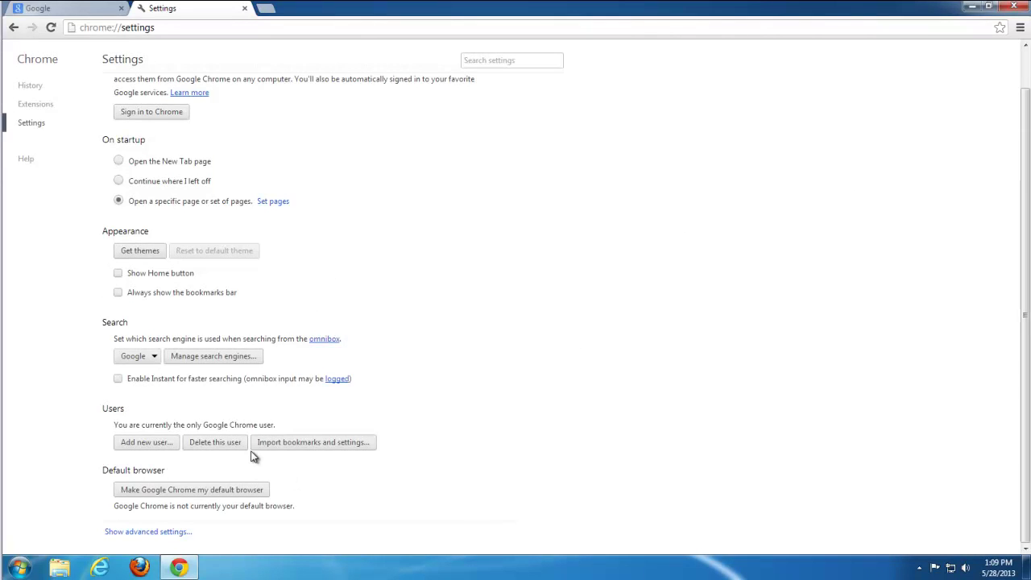
Step: Clear Chrome's browsing data from the past hour, also including saved passwords and data from hosted apps
left_click(120, 534)
scroll(267, 435, "down", 5)
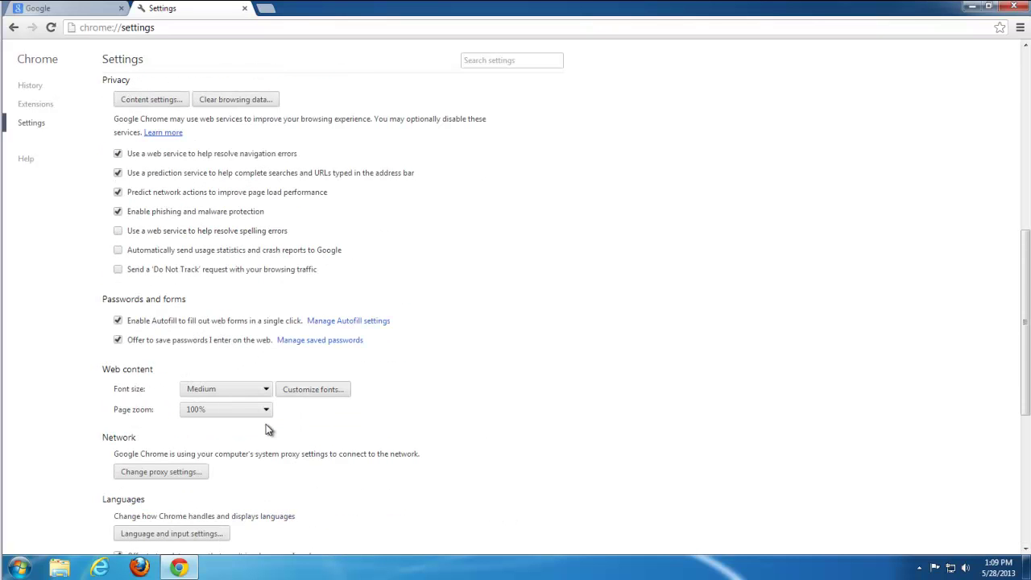
left_click(234, 102)
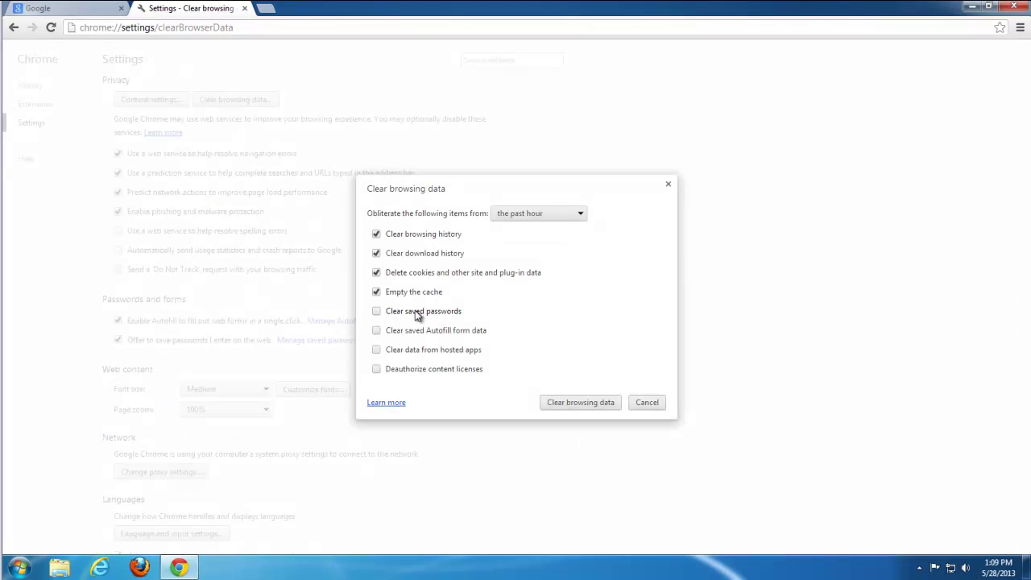
left_click(376, 312)
left_click(376, 349)
left_click(557, 403)
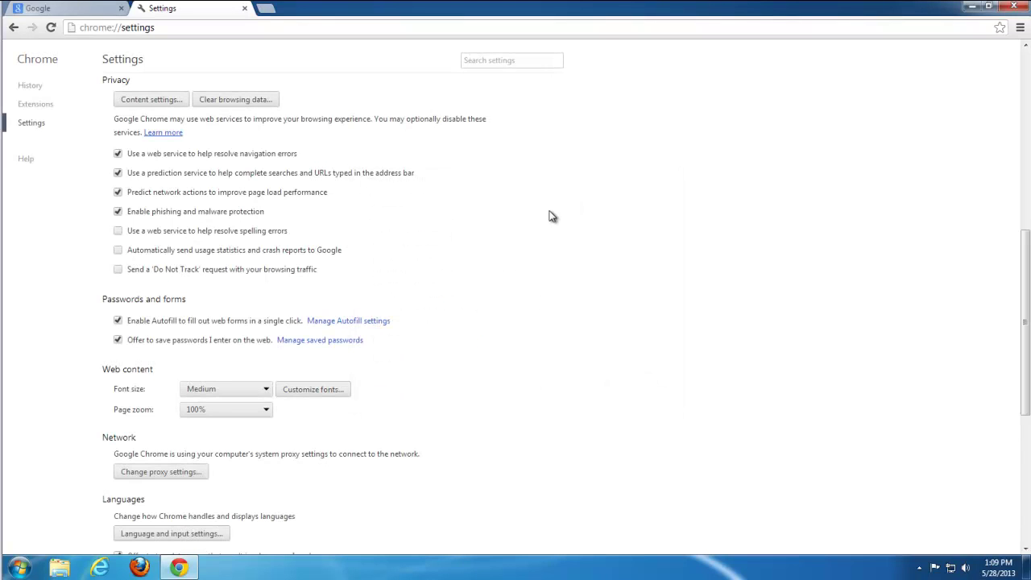
Step: Close Chrome and refresh the desktop
left_click(1014, 7)
right_click(229, 229)
left_click(259, 268)
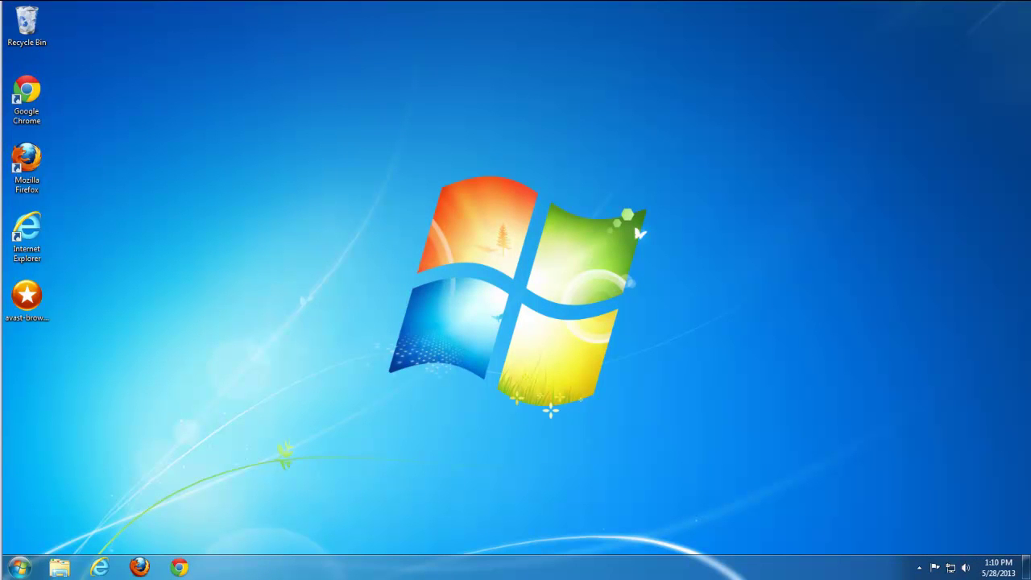
Step: Open the Registry Editor with regedit and allow it to make changes to the computer
left_click(20, 569)
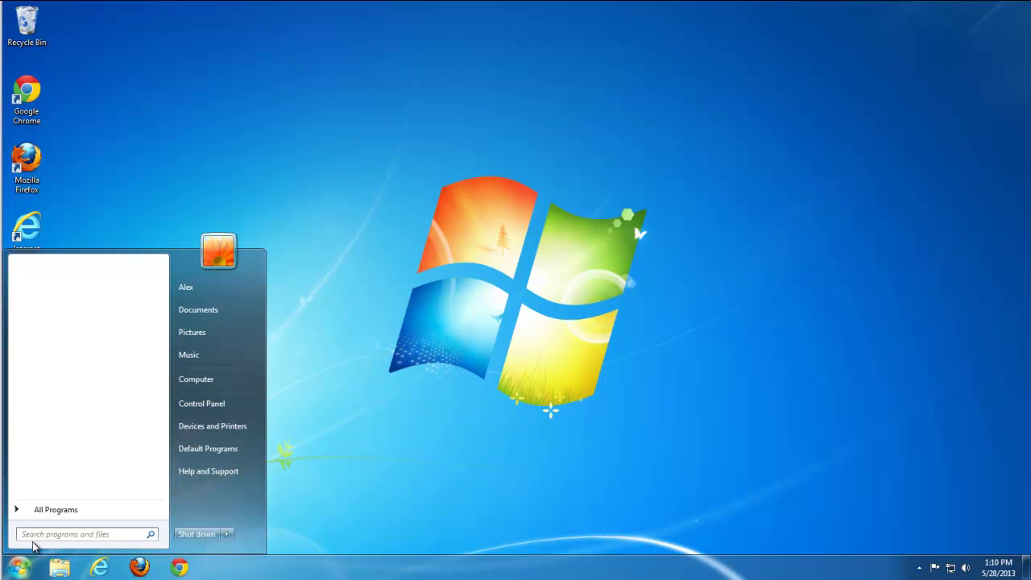
type("regedit")
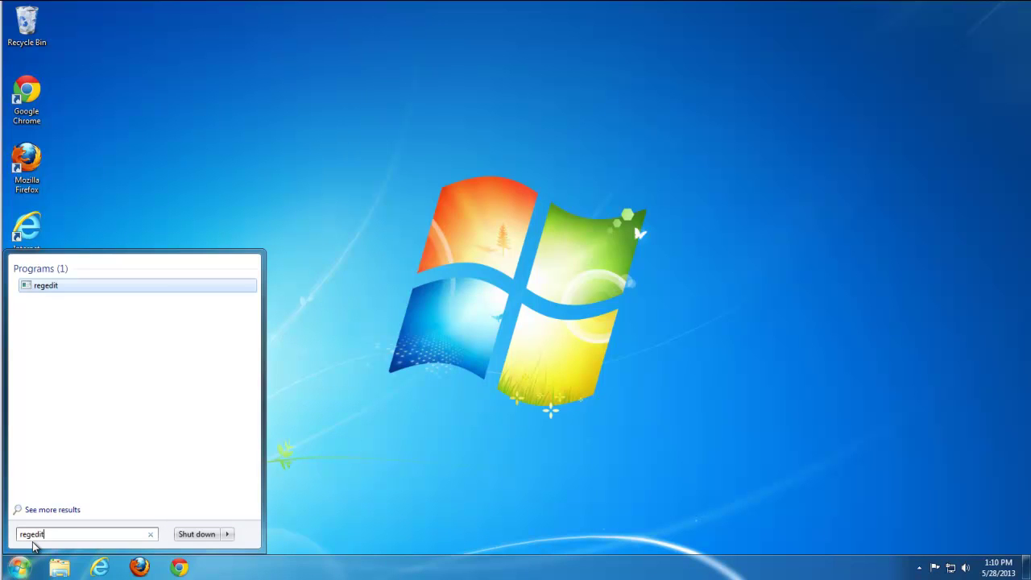
left_click(48, 290)
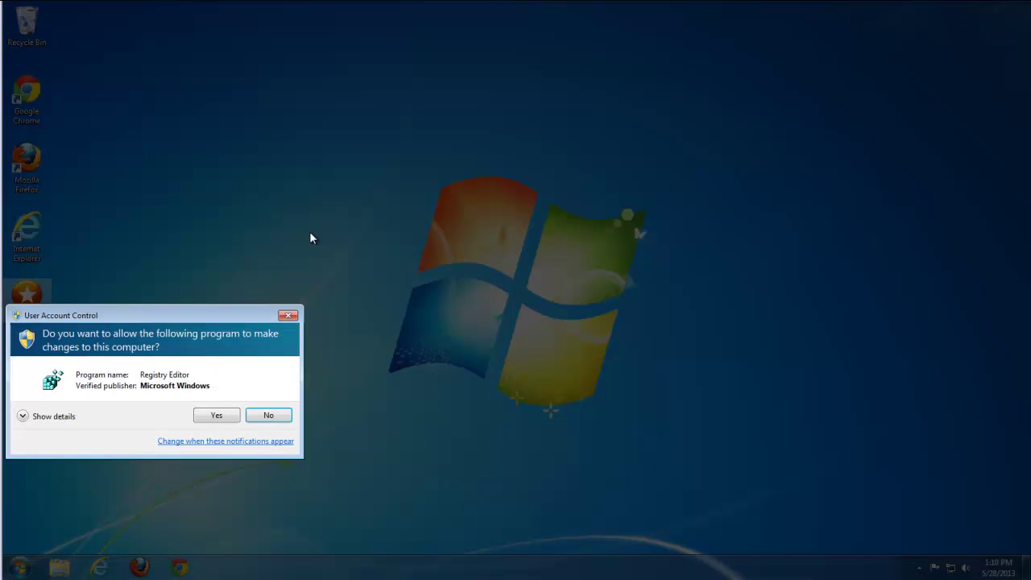
left_click(214, 420)
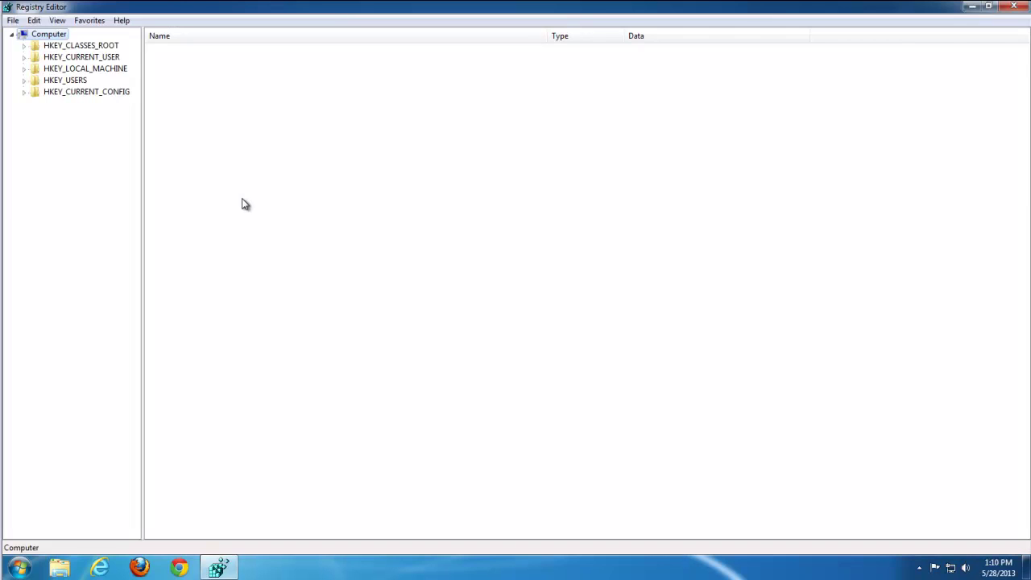
left_click(56, 46)
left_click(62, 69)
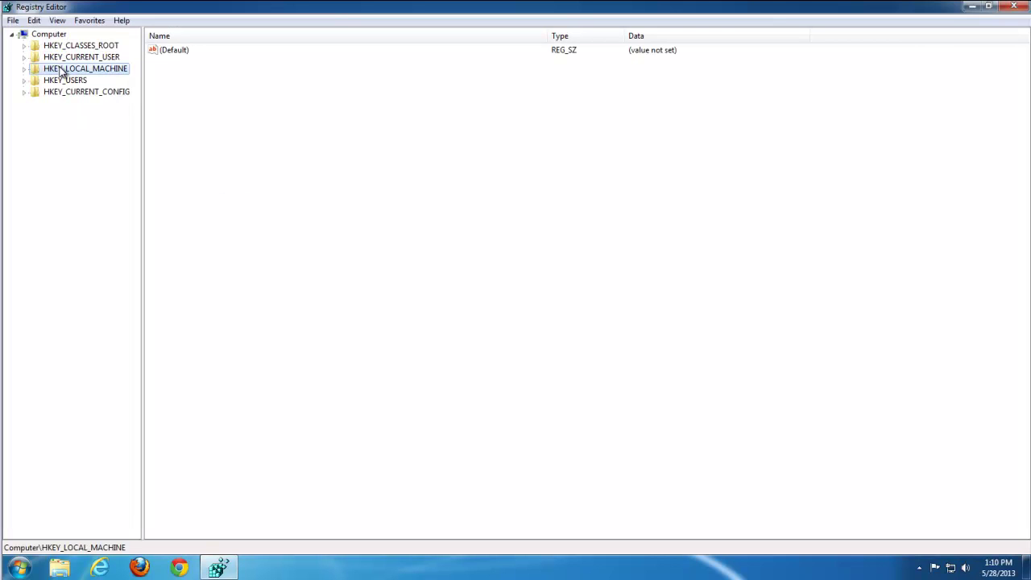
left_click(24, 70)
left_click(24, 70)
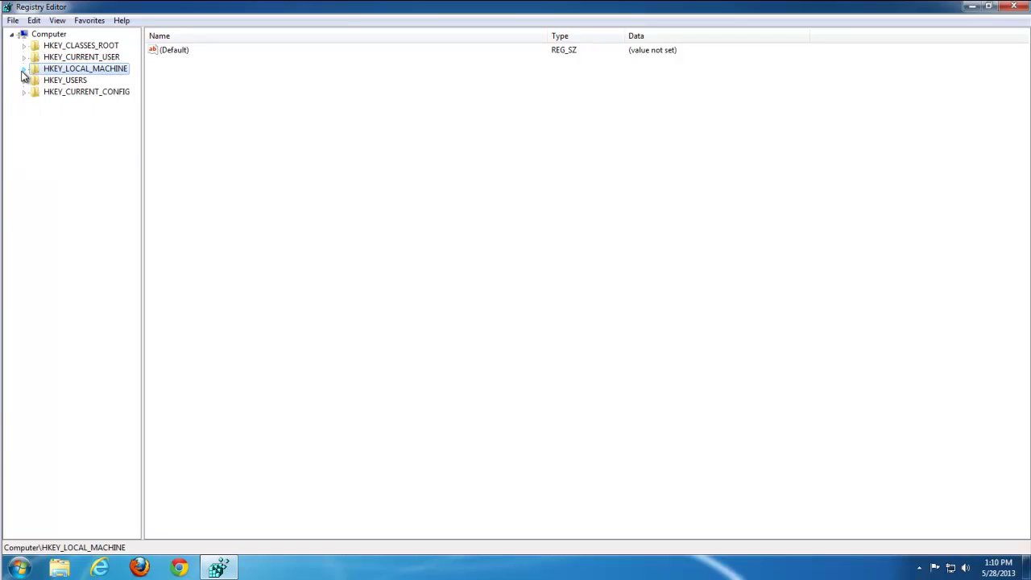
Step: Search the whole registry, starting from Computer, for "visualbee" in keys, values and data
left_click(47, 35)
left_click(34, 20)
left_click(57, 125)
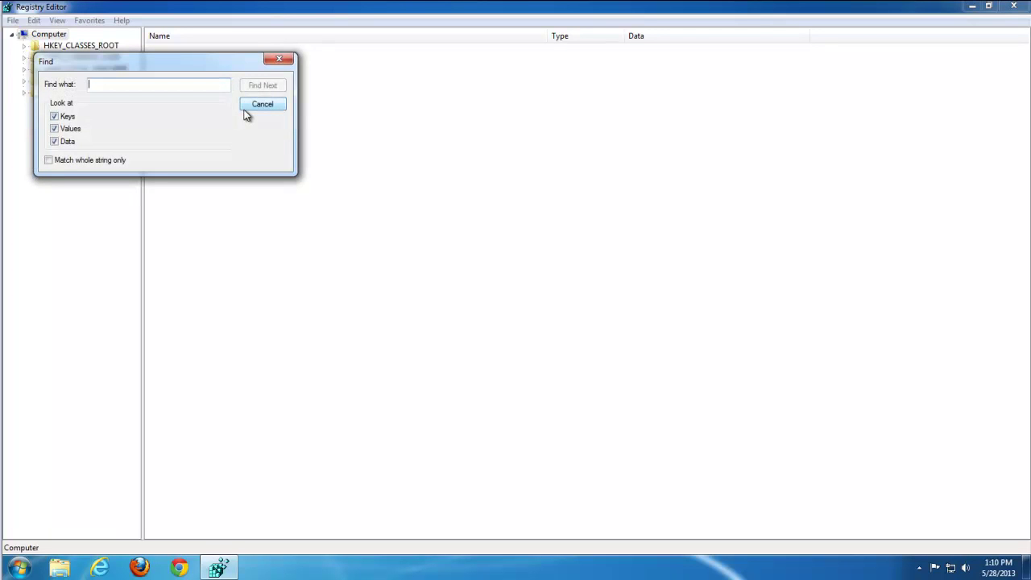
type("visualbee")
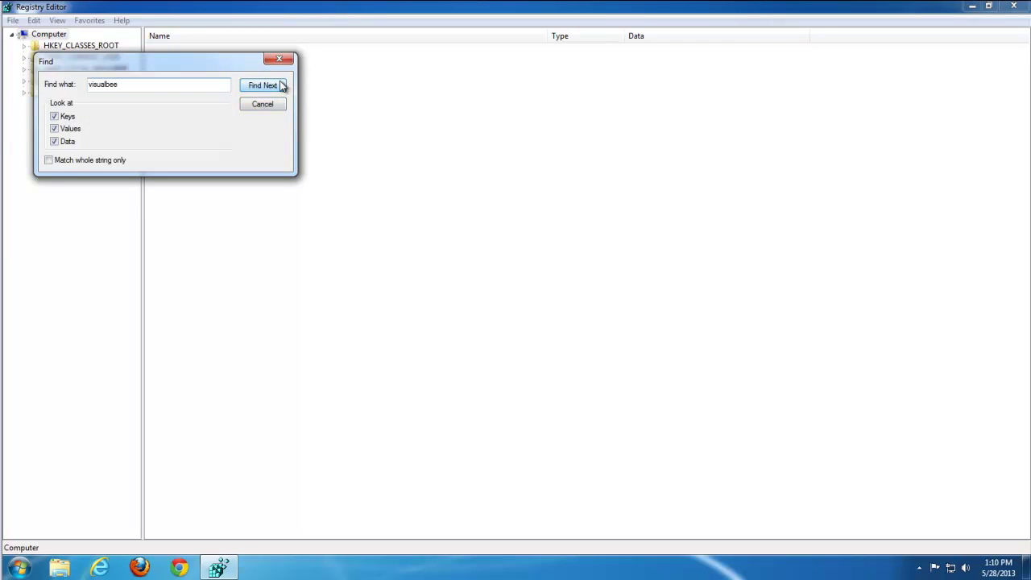
left_click_drag(168, 62, 553, 202)
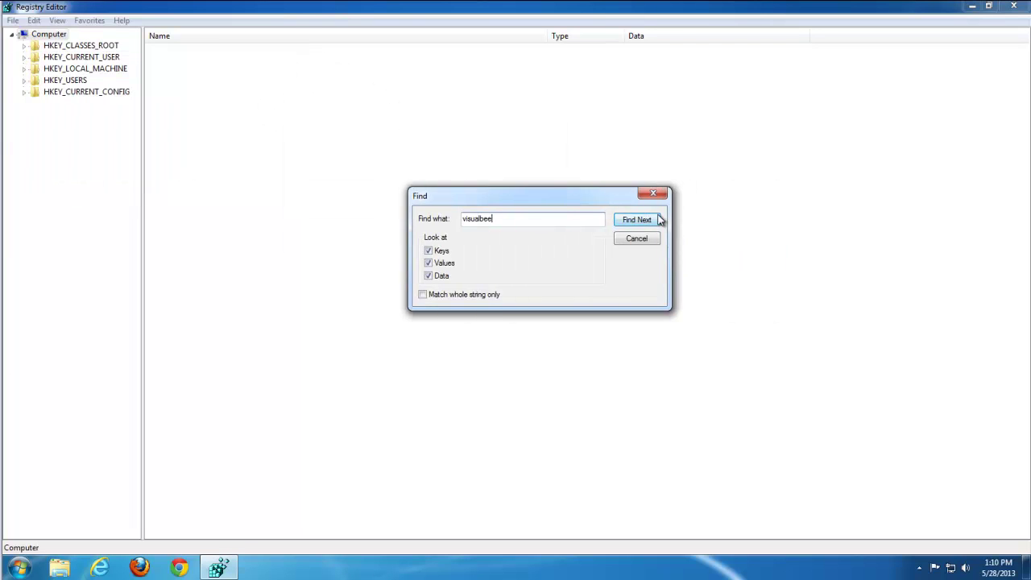
left_click(657, 219)
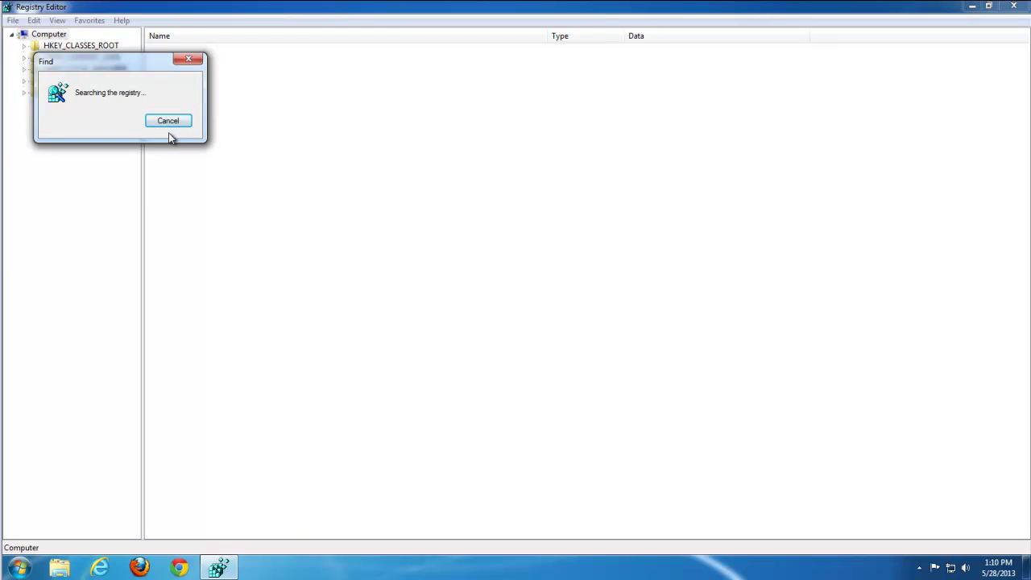
left_click_drag(149, 78, 526, 155)
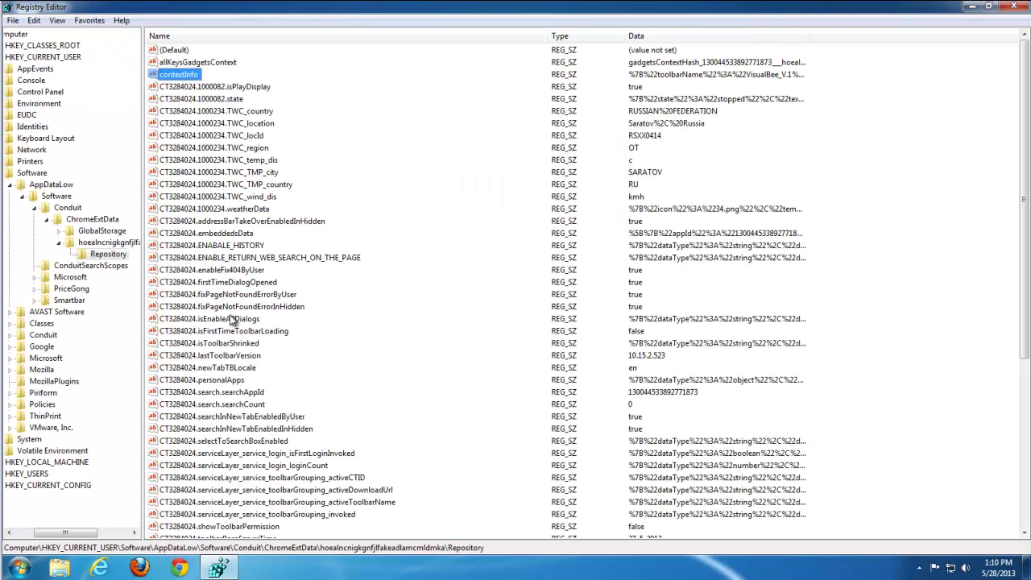
Step: Delete the parent key of Repository under Conduit\ChromeExtData and the VisualBee_V.1 key under Internet Explorer's InternetRegistry
left_click(113, 243)
key("Delete")
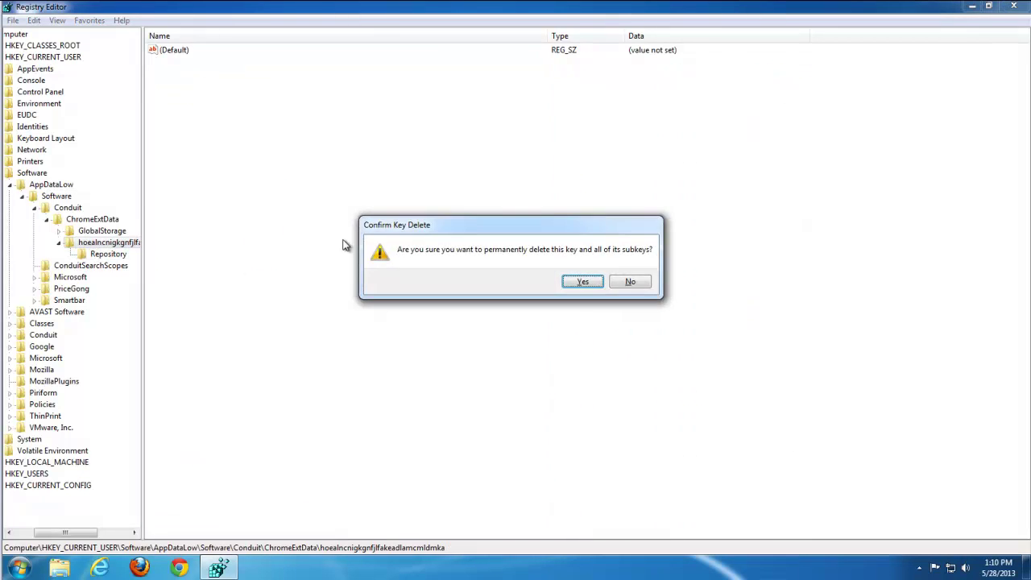
key("Return")
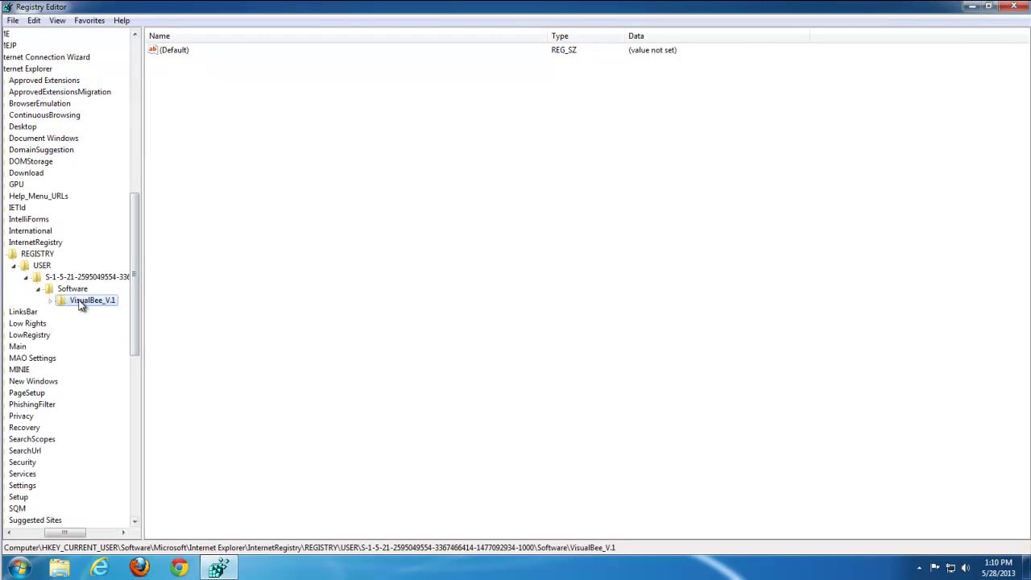
key("Delete")
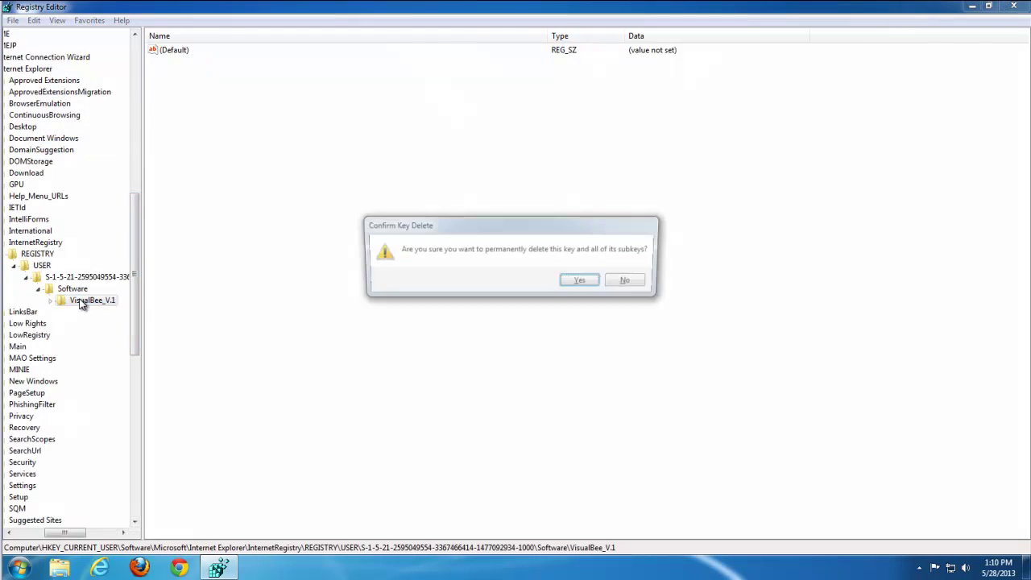
key("Return")
Step: Find the next match and delete the VisualBeeInstall_RASAPI32 and VisualBeeInstall_RASMANCS keys under Microsoft\Tracing
key("F3")
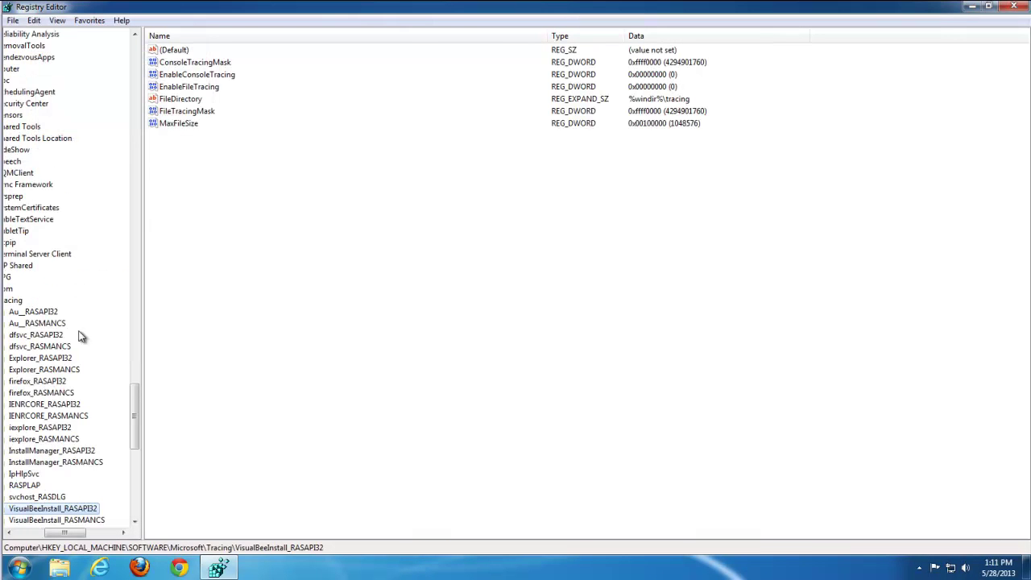
scroll(83, 454, "down", 1)
key("Delete")
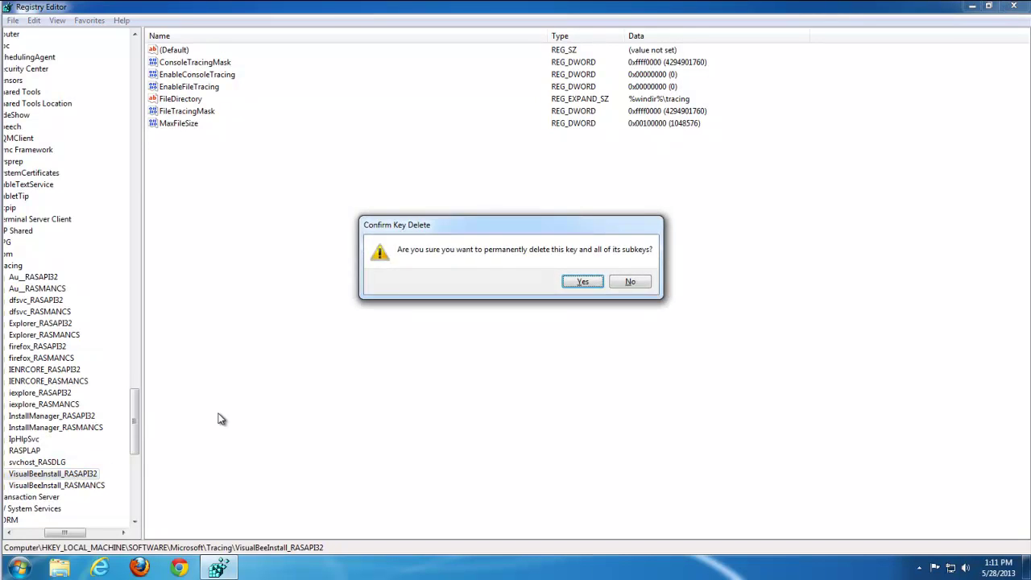
key("Return")
key("Delete")
key("Return")
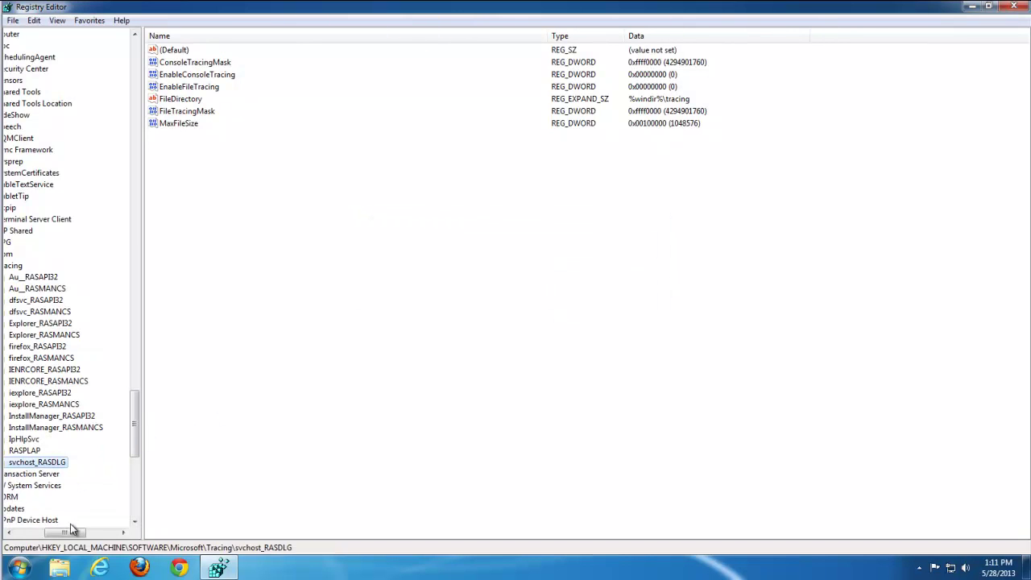
Step: Continue the search, delete the Visualbee key under HKEY_LOCAL_MACHINE\SOFTWARE and search for any further matches
left_click_drag(66, 534, 56, 536)
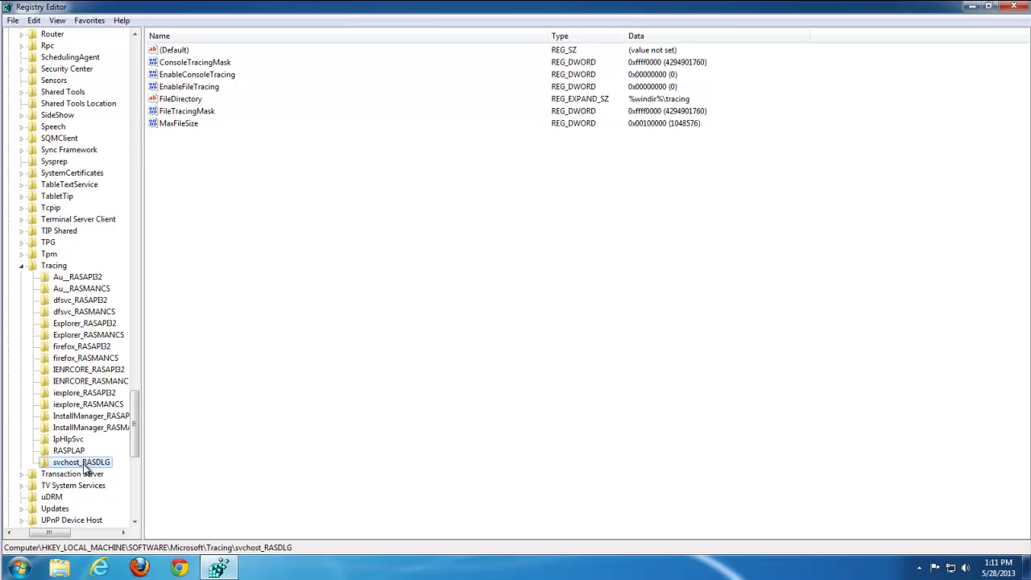
key("F3")
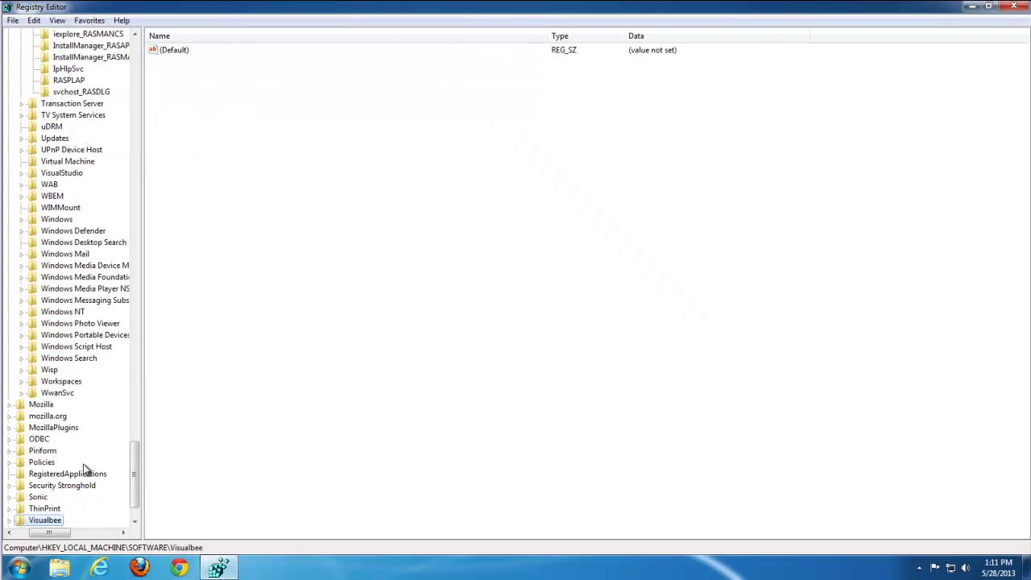
scroll(48, 435, "down", 1)
key("Delete")
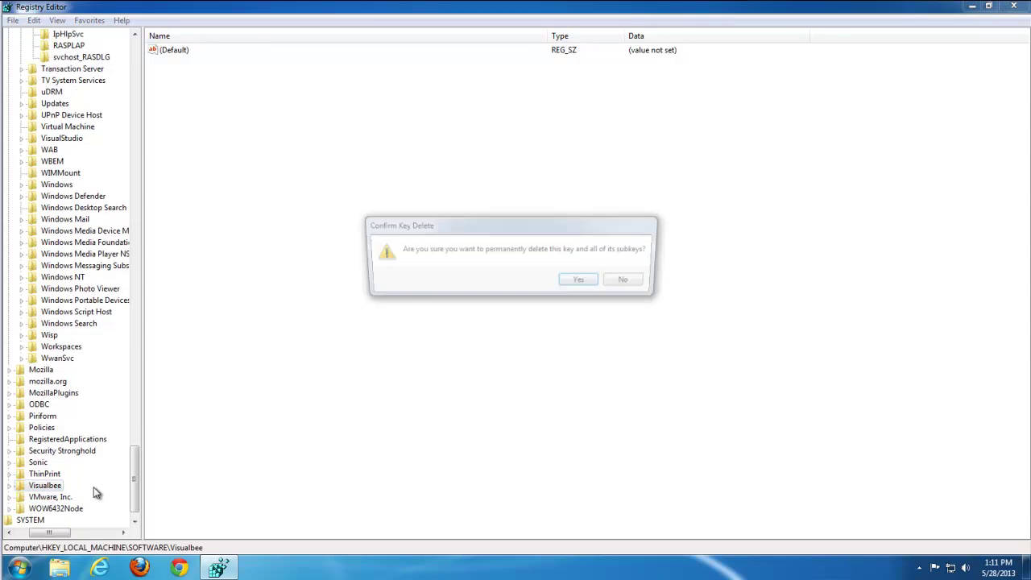
key("Return")
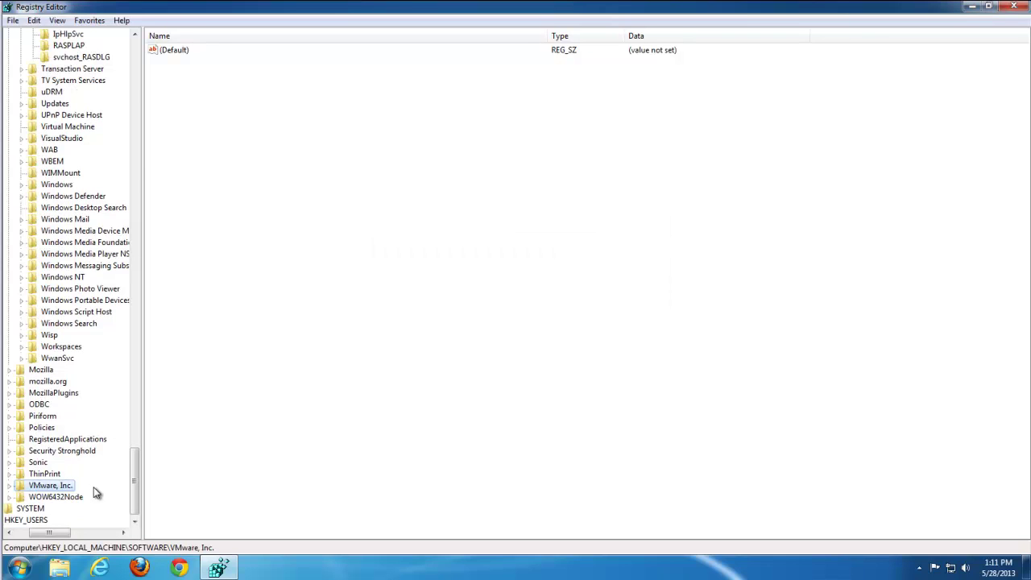
key("F3")
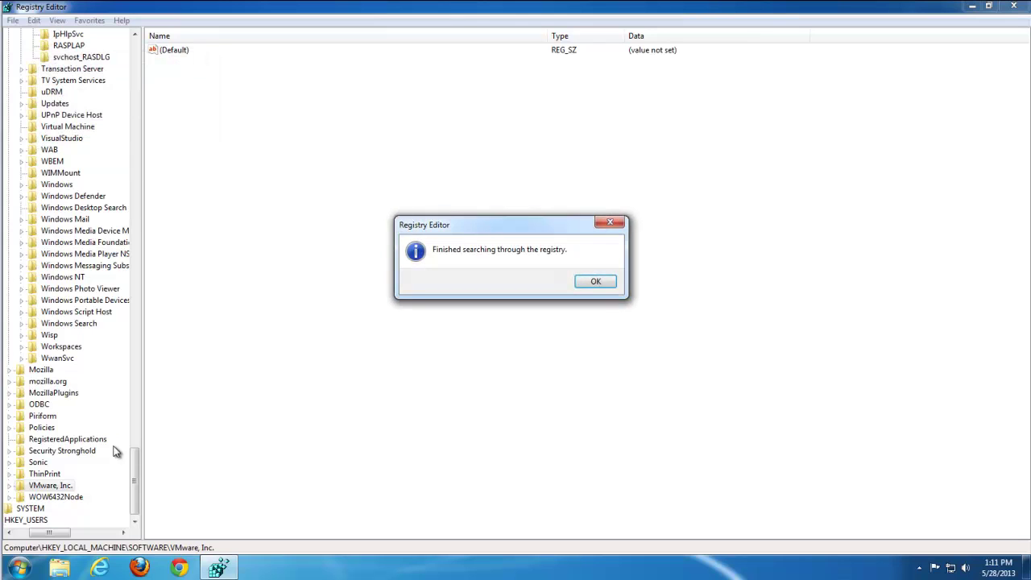
Step: Run a new registry search for "smartbar" in keys, values and data
left_click(593, 280)
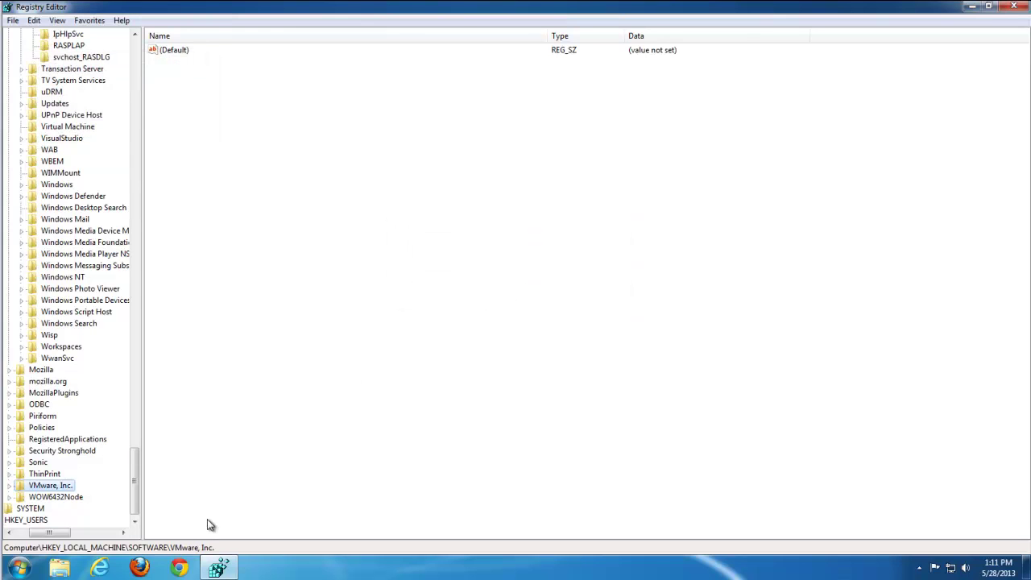
left_click(16, 21)
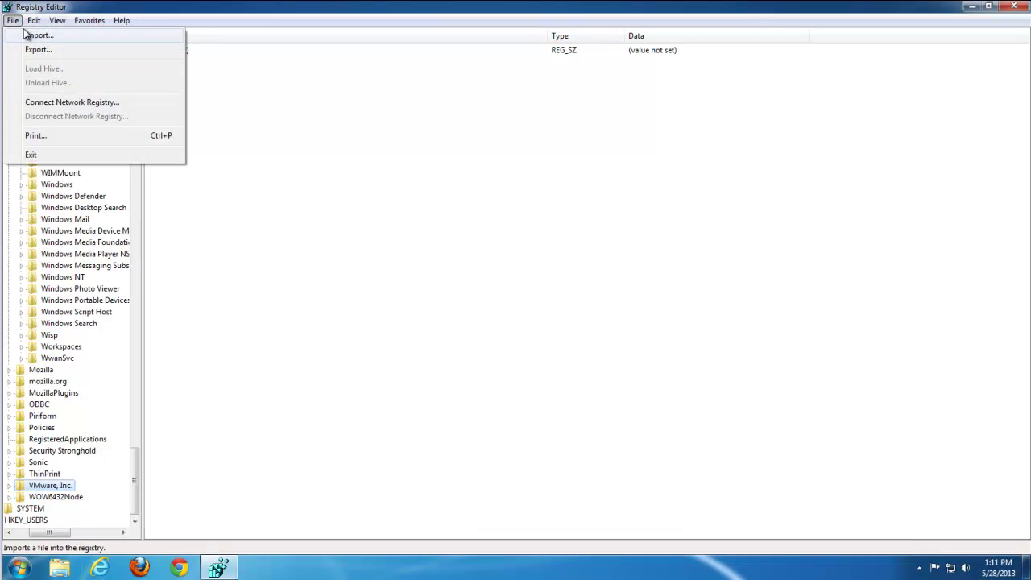
left_click(34, 20)
left_click(55, 126)
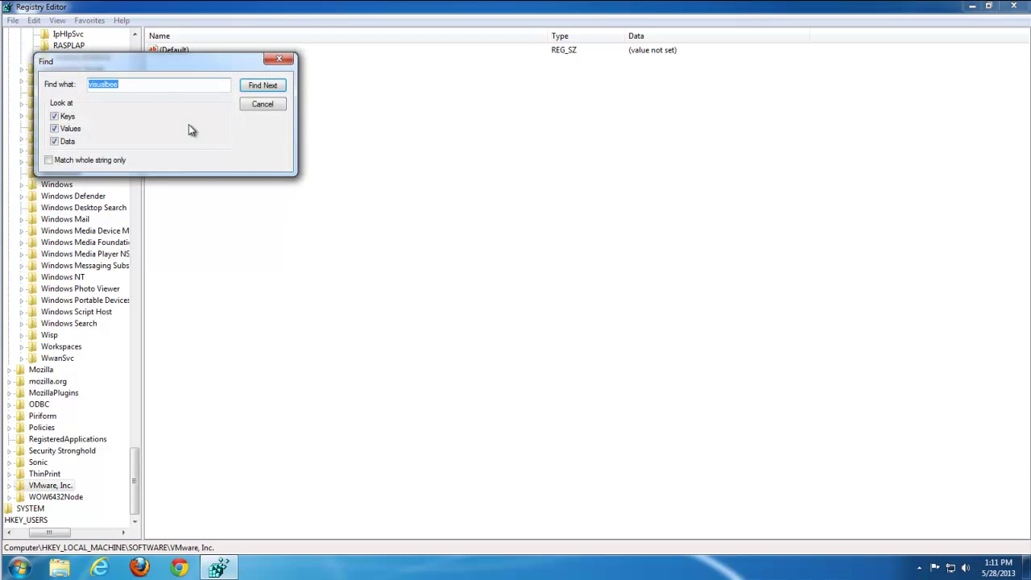
left_click_drag(143, 64, 494, 216)
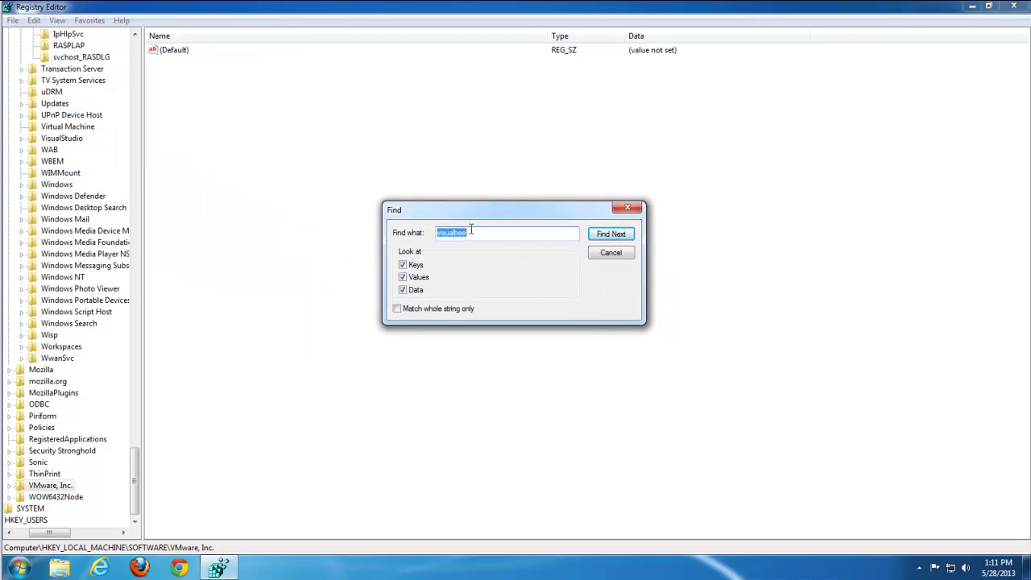
type("smartbar")
left_click(606, 234)
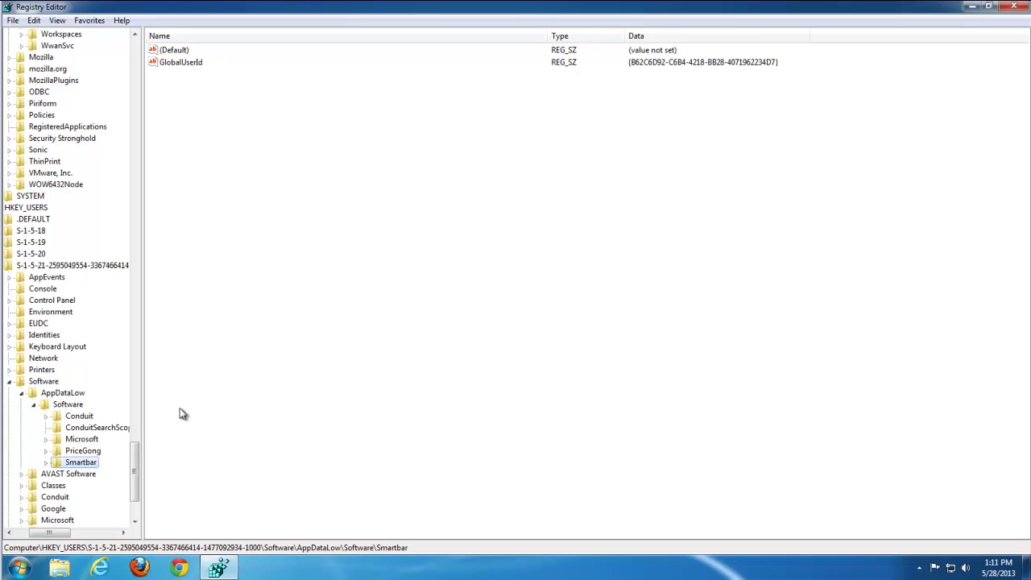
Step: Delete the Smartbar and PriceGong keys under the user's Software\AppDataLow\Software branch in HKEY_USERS
key("Delete")
left_click(584, 282)
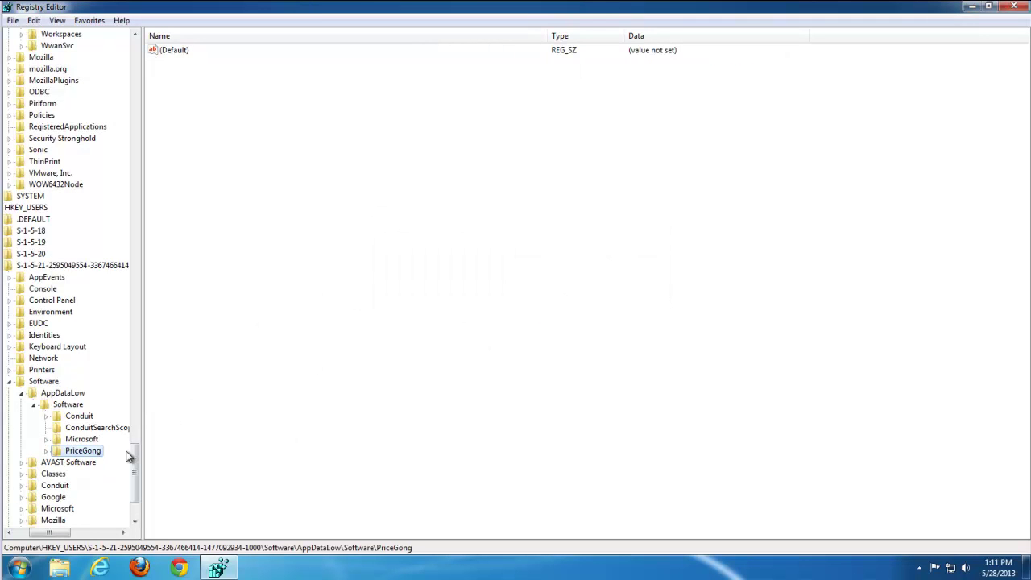
key("Delete")
key("Return")
Step: Delete the Conduit and ConduitSearchScopes keys in the same AppDataLow\Software branch of HKEY_USERS
key("Up")
key("Up")
key("Delete")
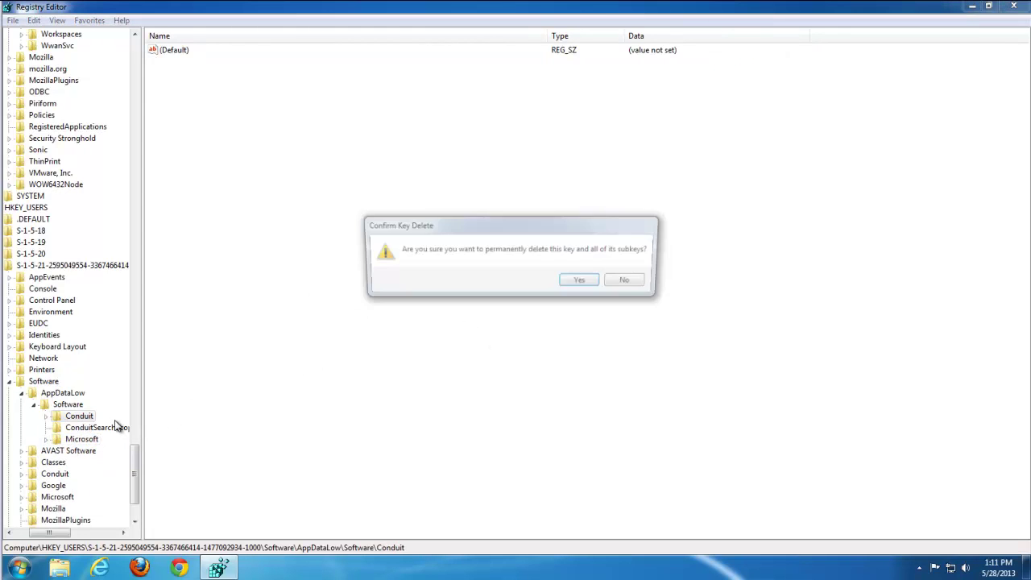
key("Return")
key("Delete")
key("Return")
key("Delete")
key("Return")
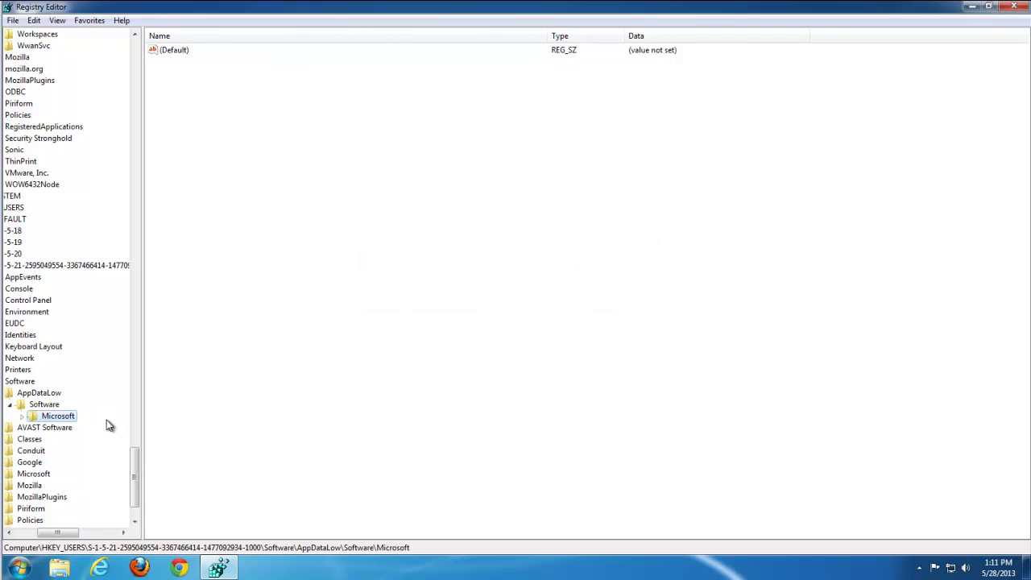
left_click(581, 284)
Step: Collapse the expanded root keys and search the whole registry, starting from Computer, for "smartbar"
left_click_drag(134, 477, 153, 69)
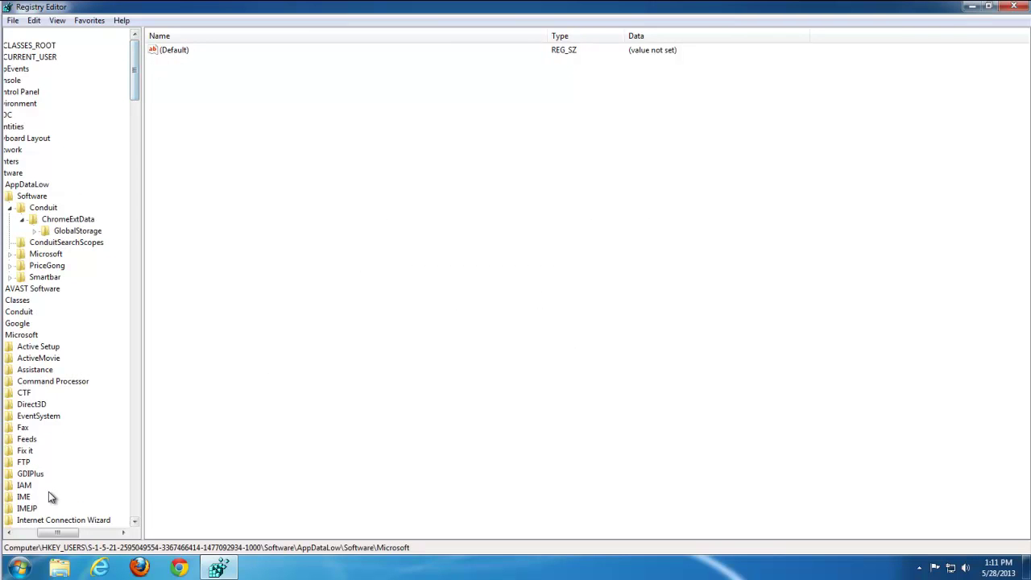
left_click_drag(51, 537, 27, 537)
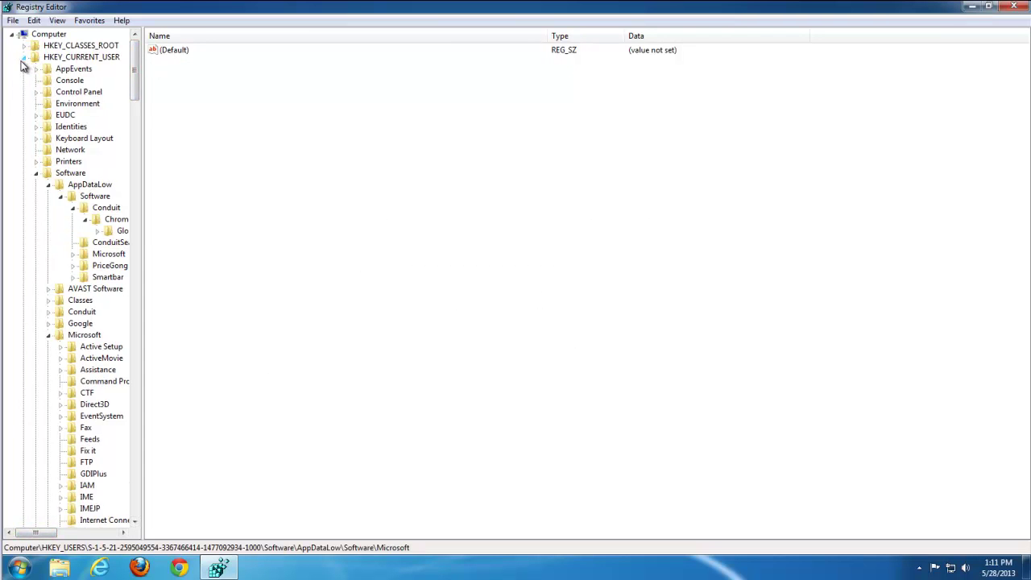
left_click(24, 57)
left_click(40, 35)
left_click(24, 68)
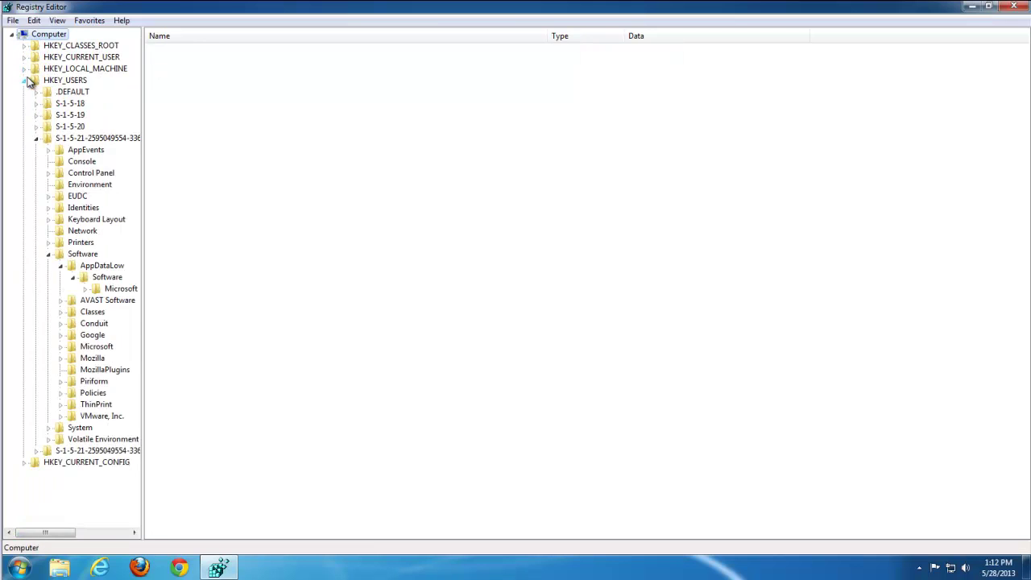
left_click(24, 79)
left_click(34, 20)
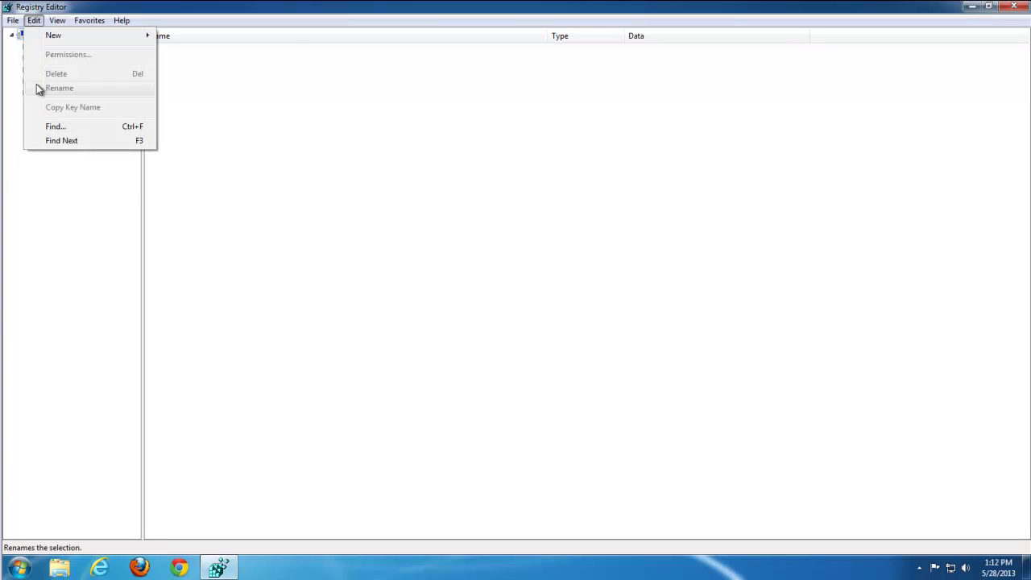
left_click(53, 129)
type("sneaker")
left_click(259, 86)
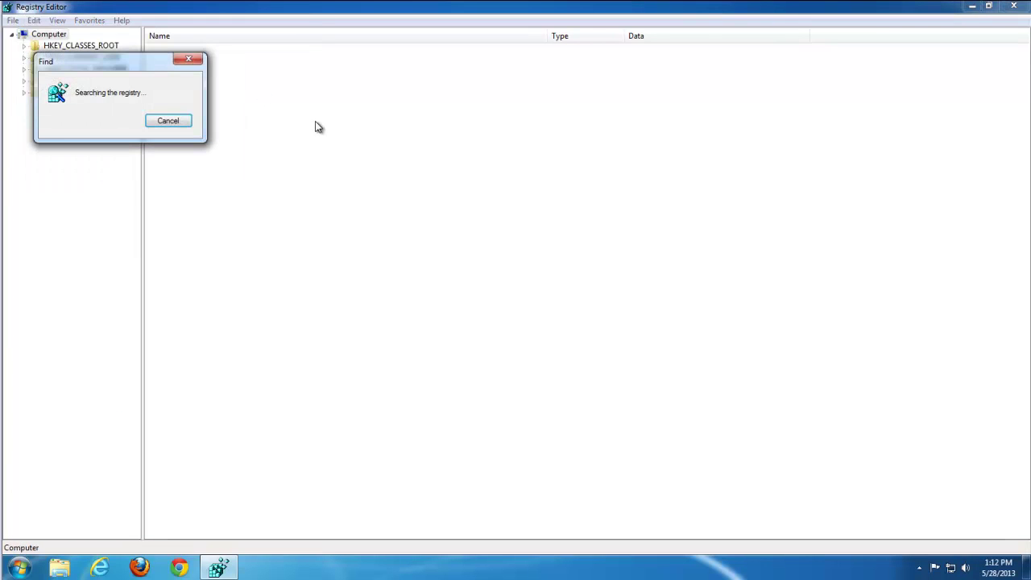
left_click_drag(116, 69, 558, 90)
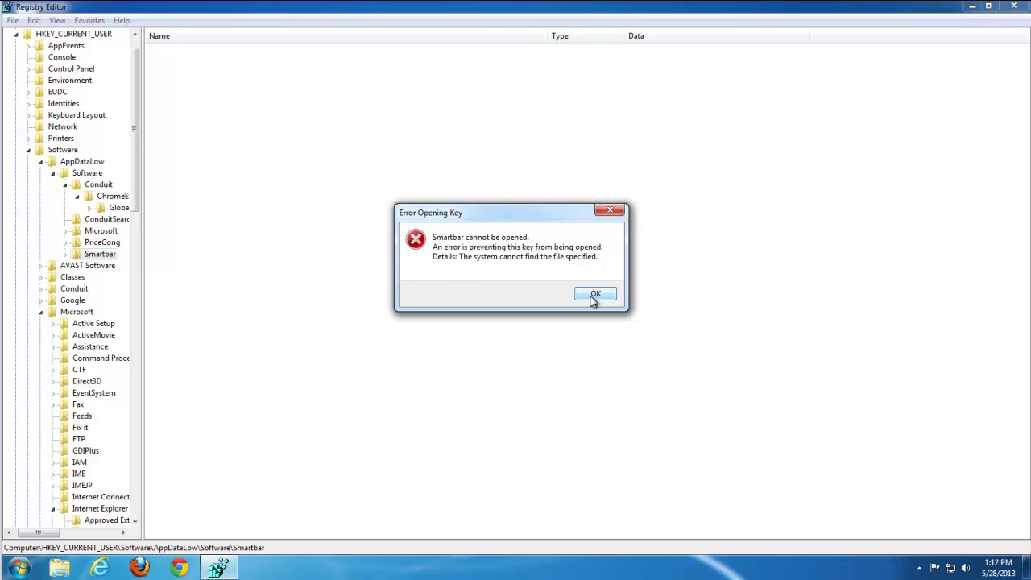
Step: Check the Smartbar and PriceGong keys under HKEY_CURRENT_USER\Software\AppDataLow\Software
left_click(593, 294)
left_click(113, 243)
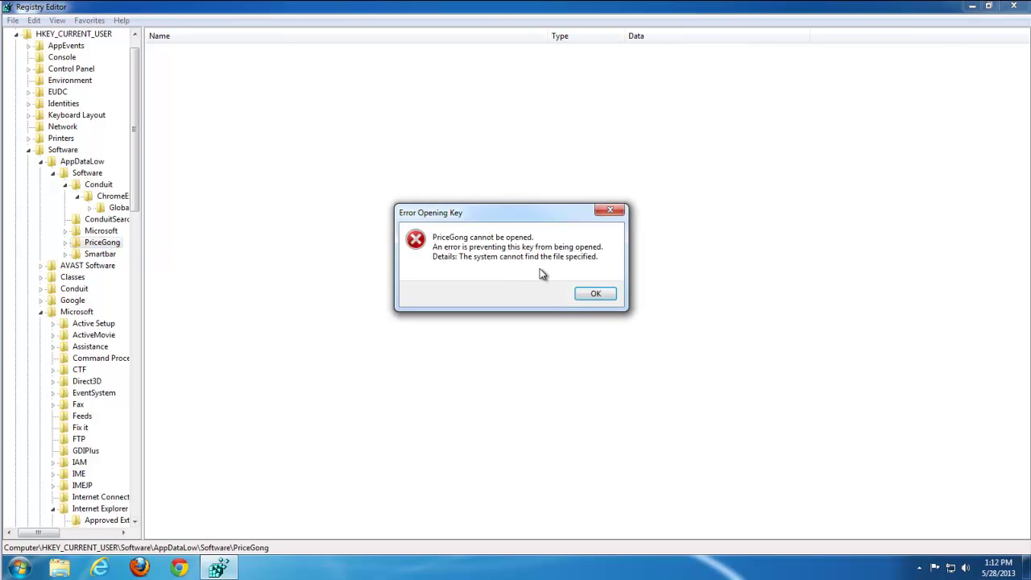
left_click(600, 295)
left_click(91, 230)
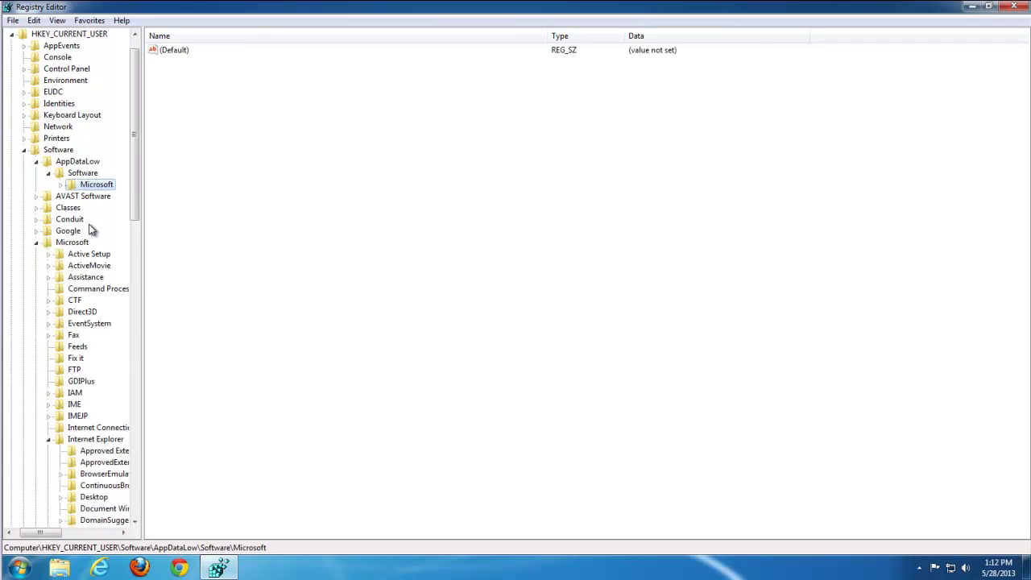
Step: Delete the Conduit key under HKEY_CURRENT_USER\Software and continue the search for further matches
left_click(79, 222)
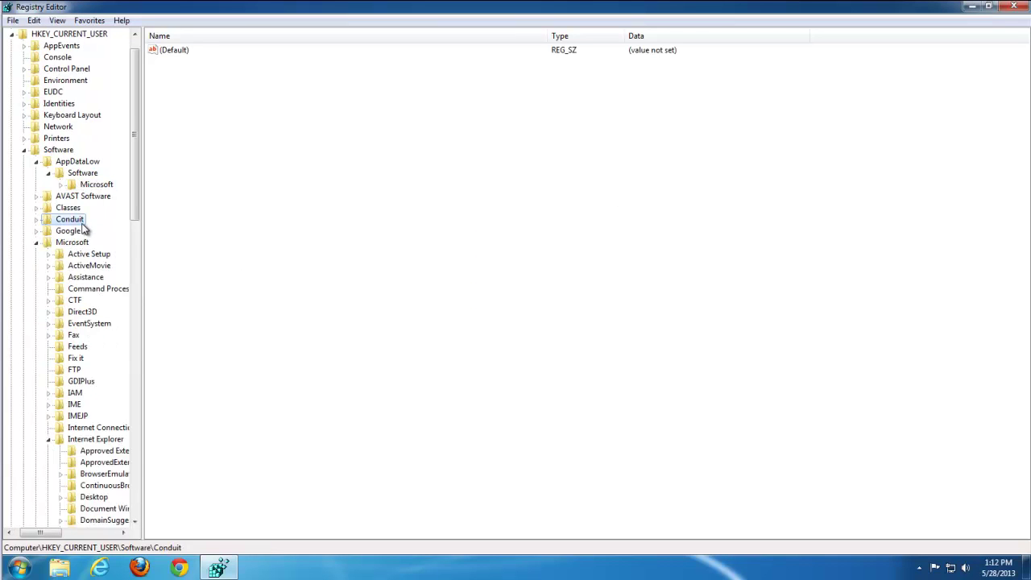
left_click(36, 219)
left_click(37, 219)
key("Delete")
key("Return")
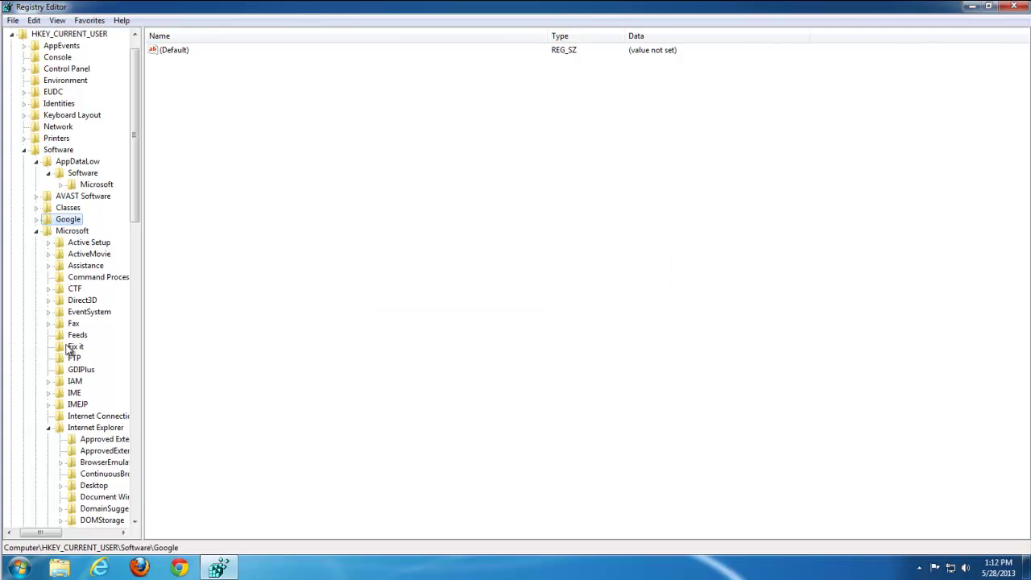
left_click(47, 428)
key("F3")
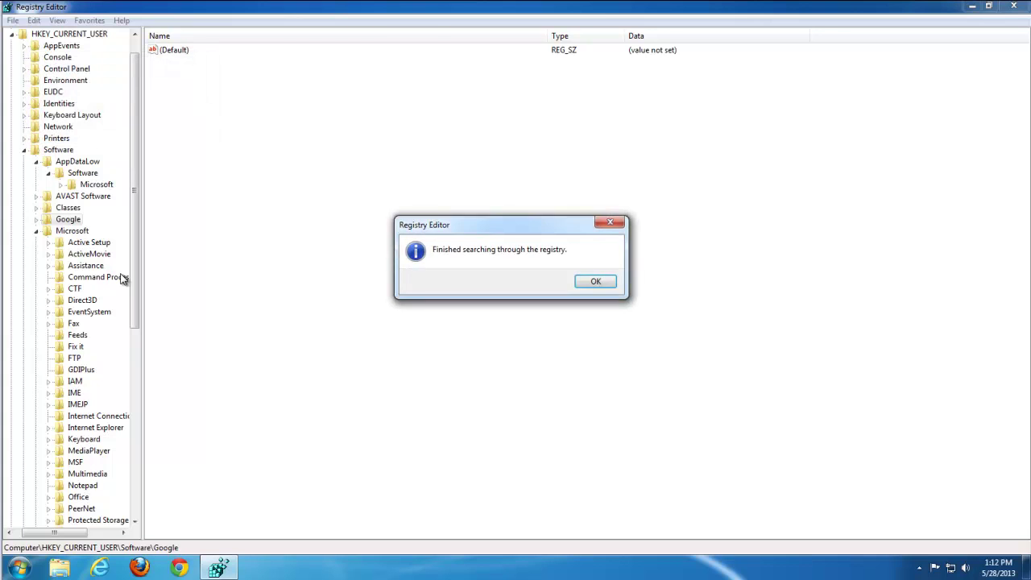
key("Return")
Step: Search the registry for "conduit" in keys, values and data
left_click(33, 20)
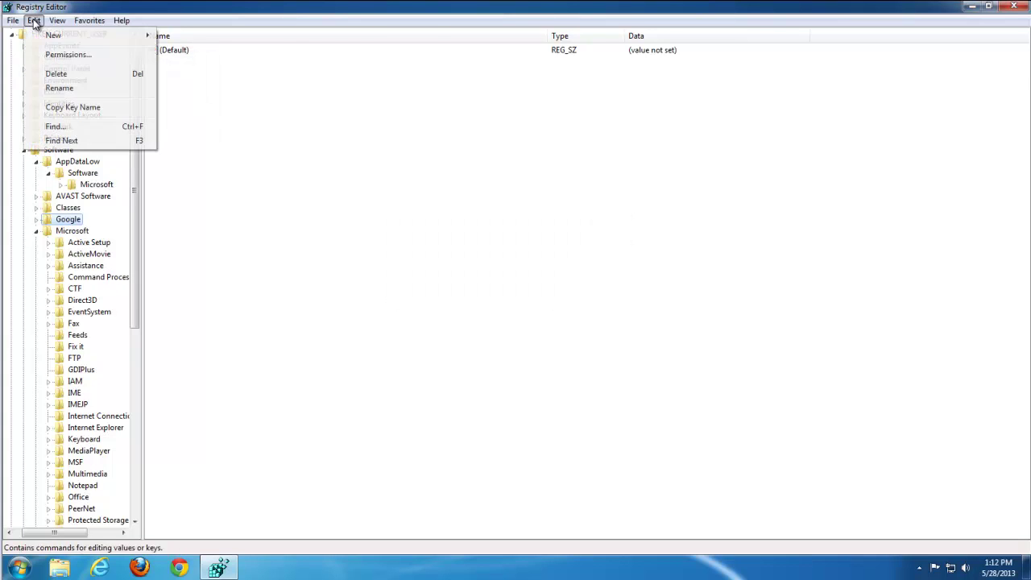
left_click(28, 127)
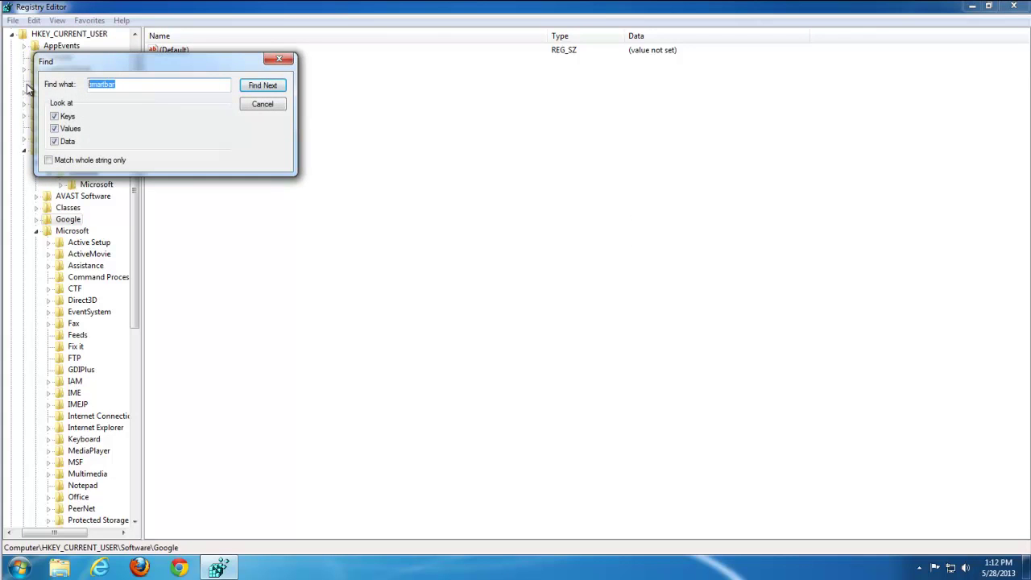
type("conduit")
left_click(276, 87)
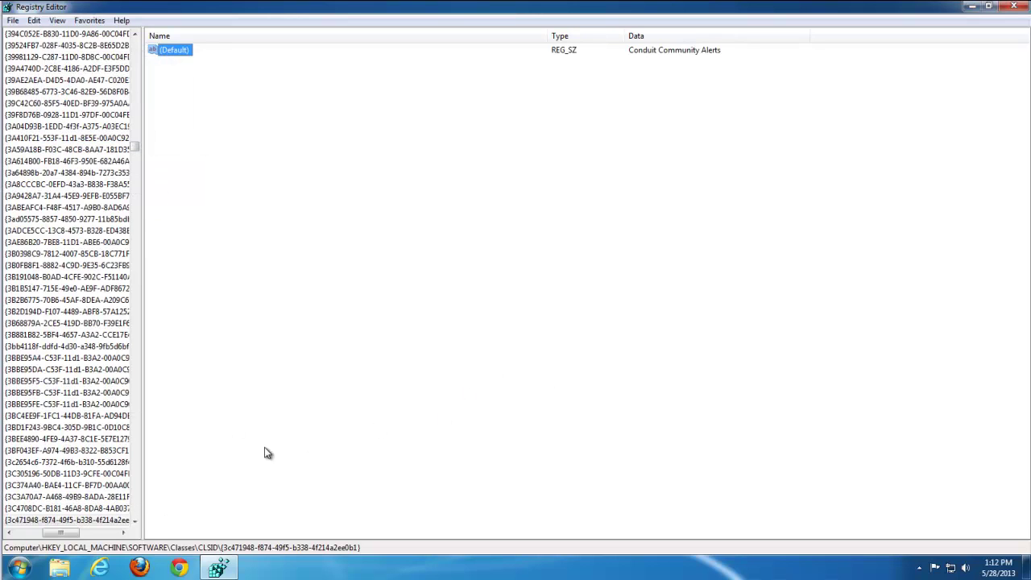
Step: Delete the CLSID key {3c471948-f874-49f5-b338-4f214a2ee0b1} containing Conduit Community Alerts and find the next match
left_click_drag(55, 533, 32, 538)
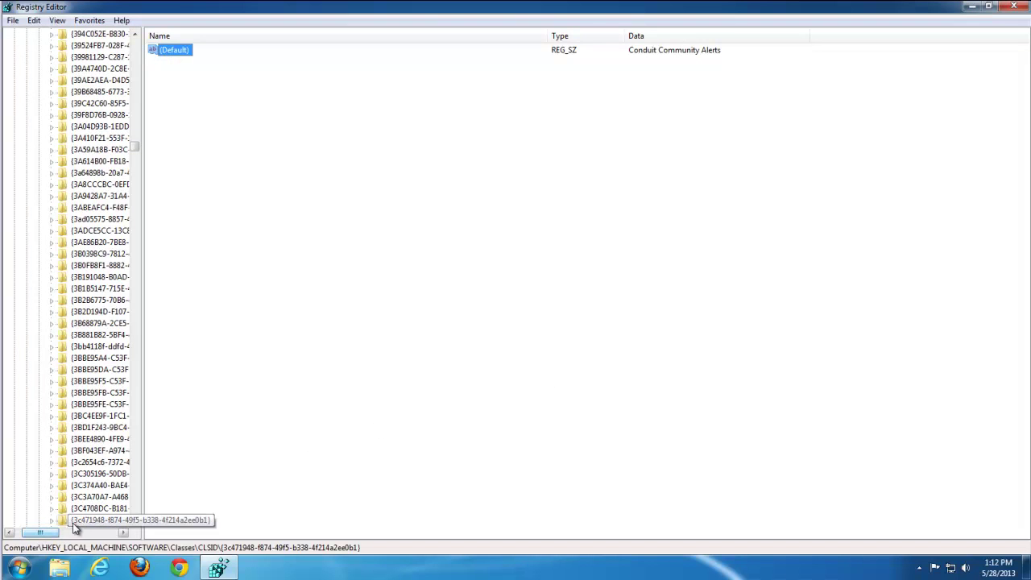
key("Delete")
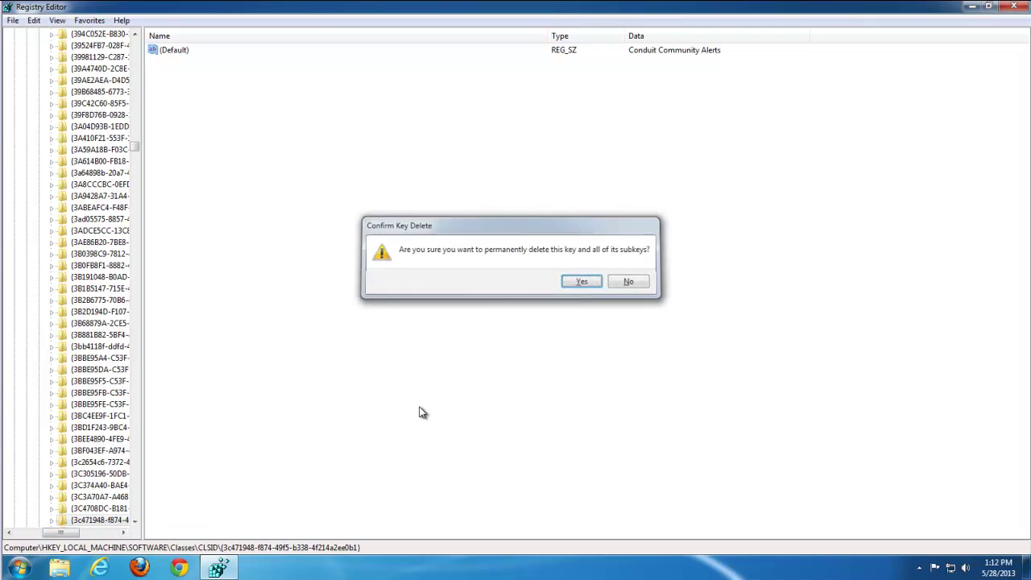
key("Return")
key("F3")
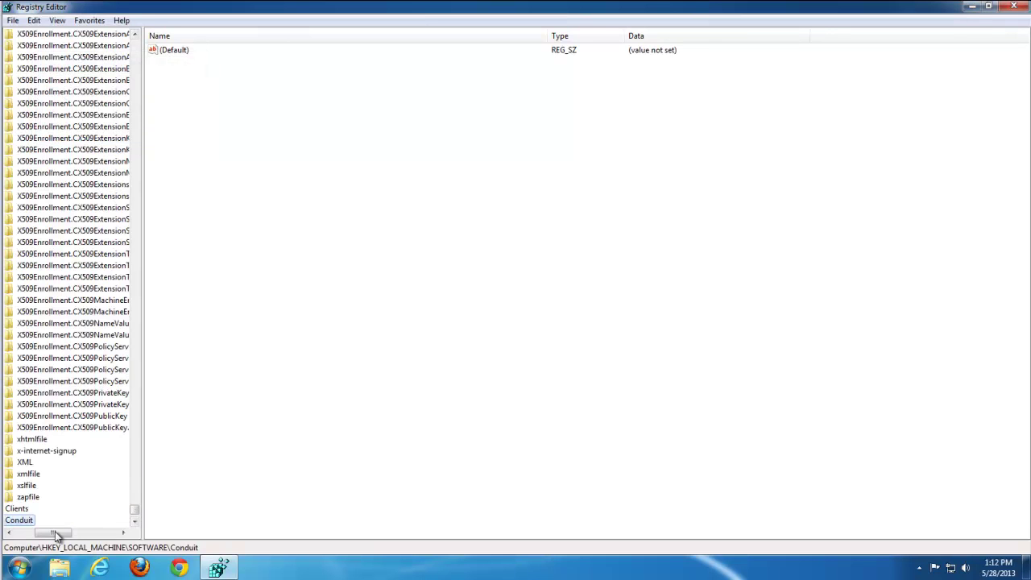
Step: Delete the Conduit key under HKEY_LOCAL_MACHINE\SOFTWARE and search for any remaining matches
key("Delete")
key("Return")
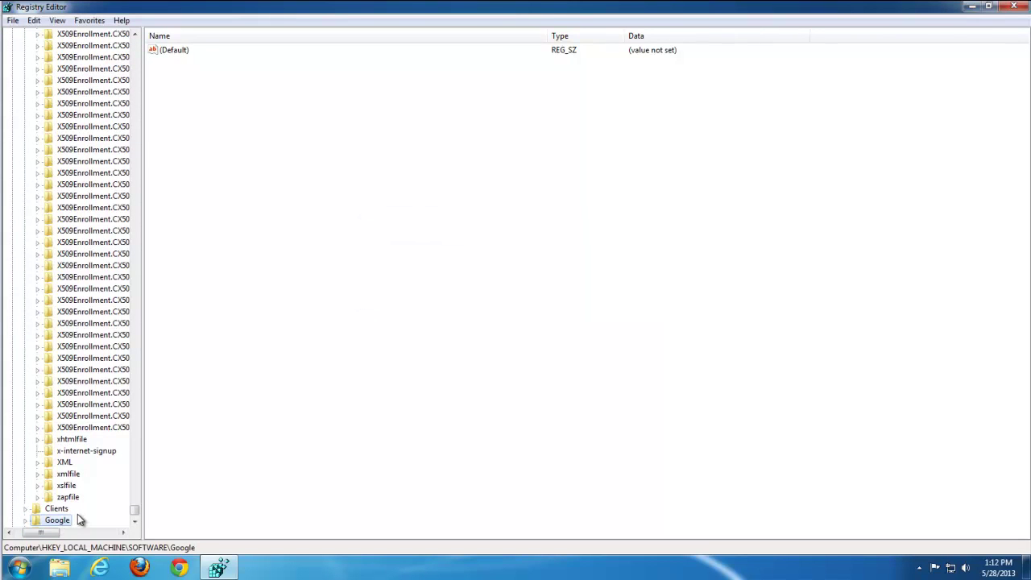
key("F3")
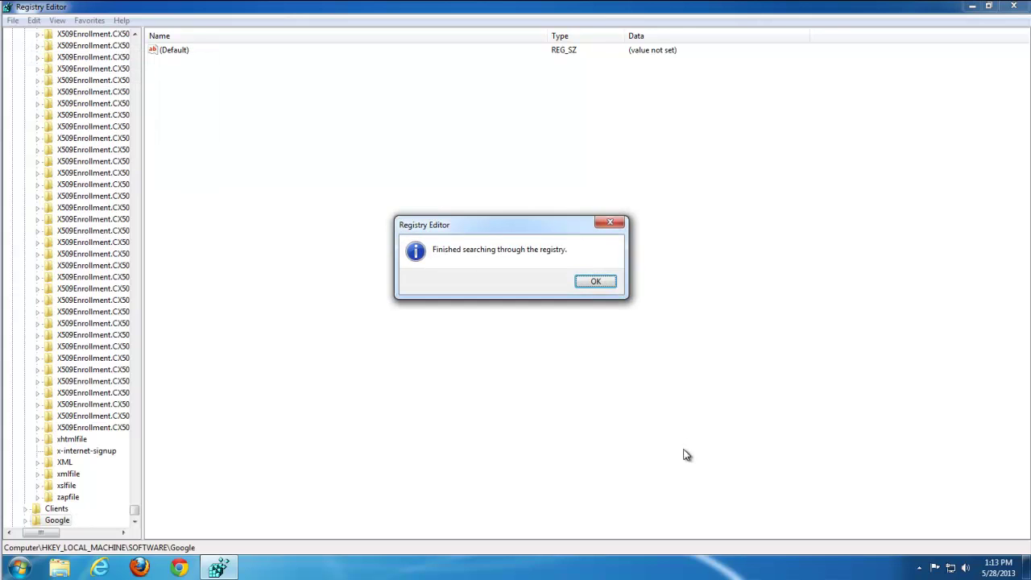
left_click(614, 286)
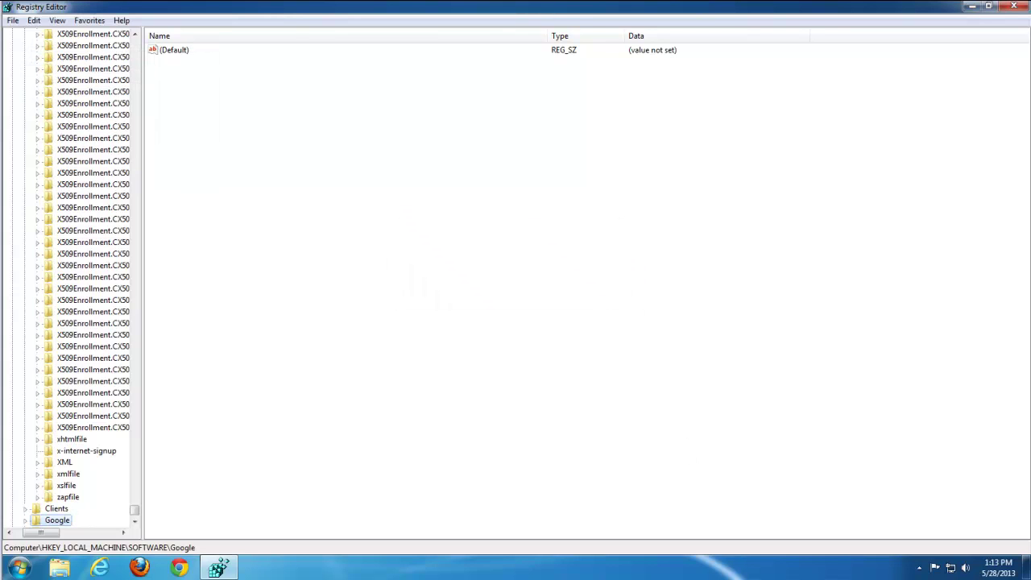
Step: Close the Registry Editor and empty the Recycle Bin, permanently deleting the Old Firefox Data folder
left_click(1013, 5)
double_click(25, 48)
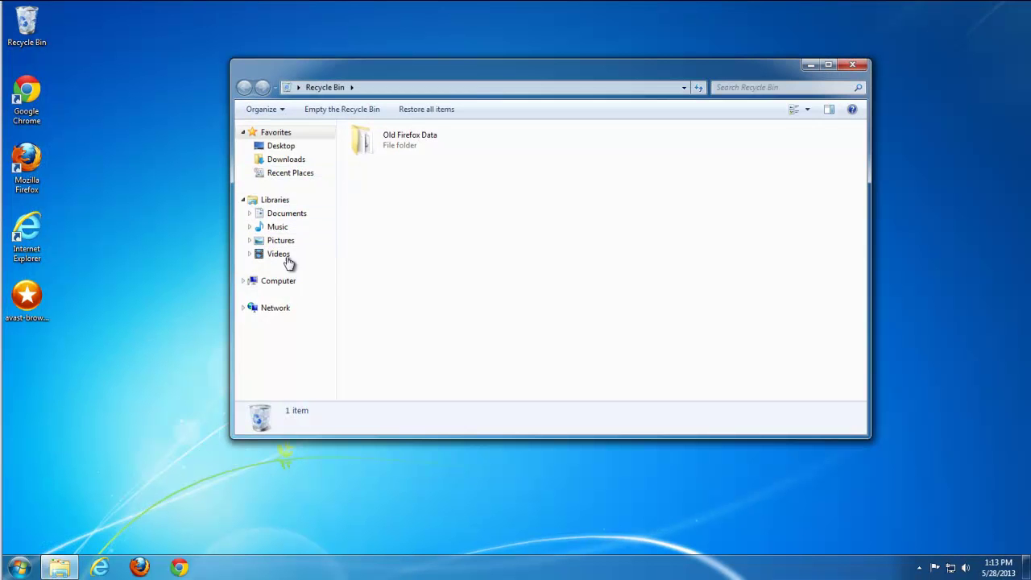
left_click(342, 108)
left_click(556, 327)
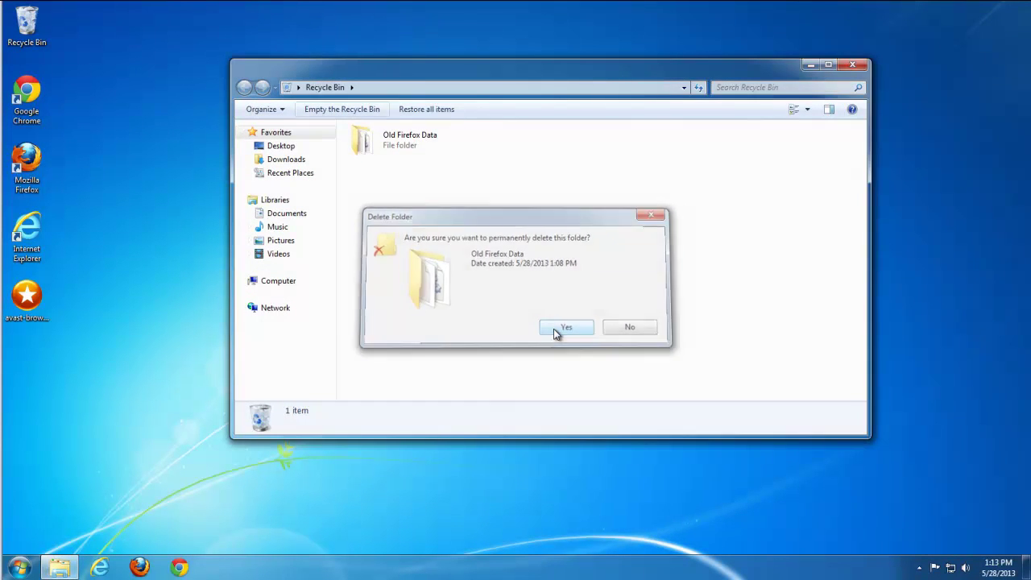
left_click(852, 65)
Step: Search Windows programs and files for "visualbee" and show all the results in a window
left_click(20, 566)
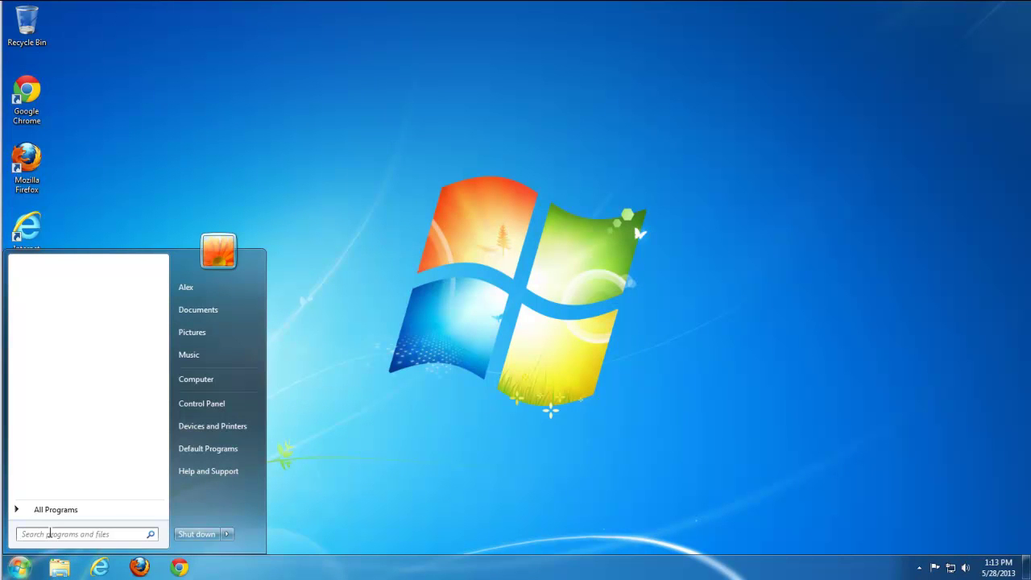
type("visualbee")
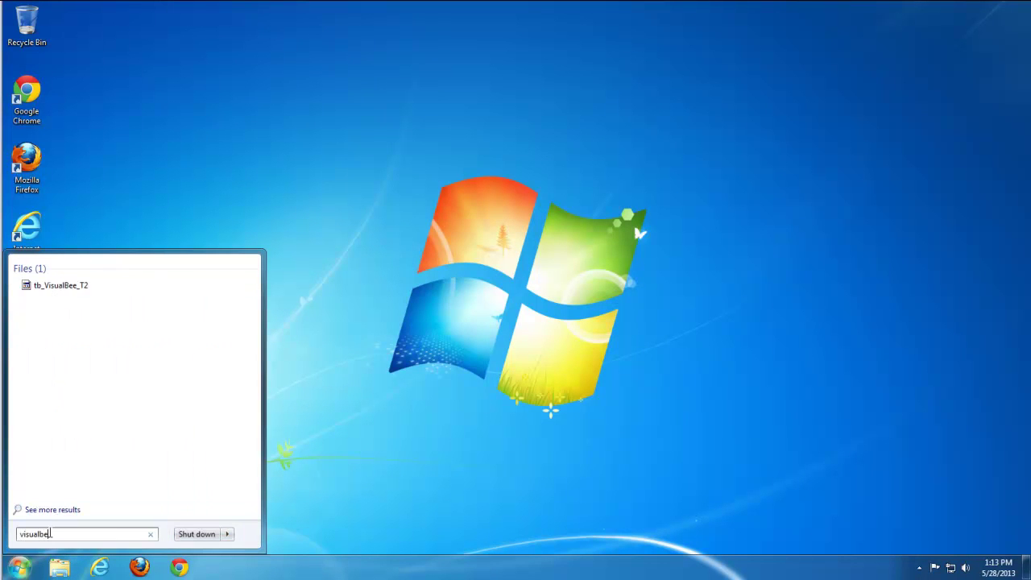
left_click(43, 508)
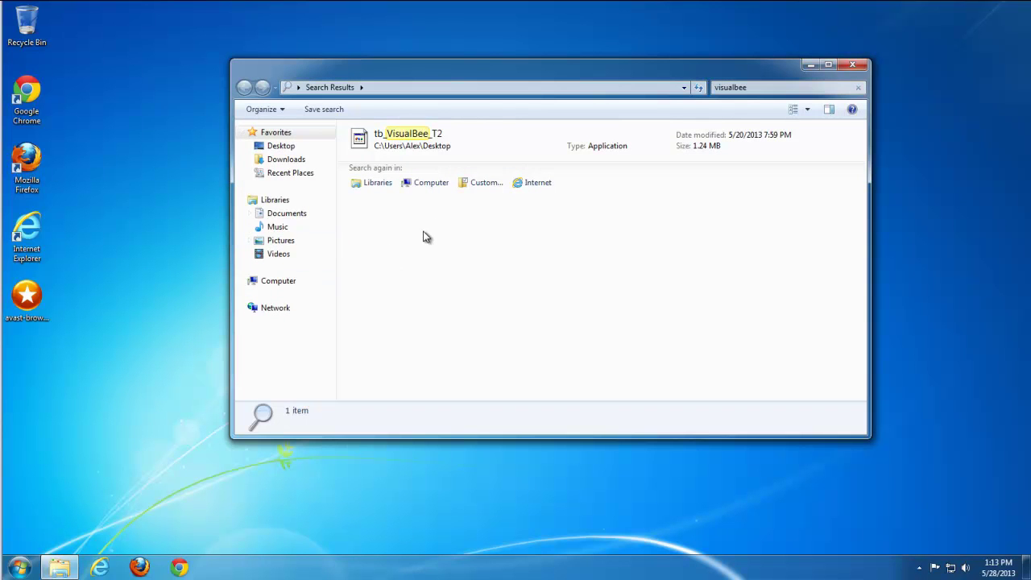
Step: Try to delete the tb_VisualBee_T2 file from the results, and repeat the search across Computer
left_click(412, 146)
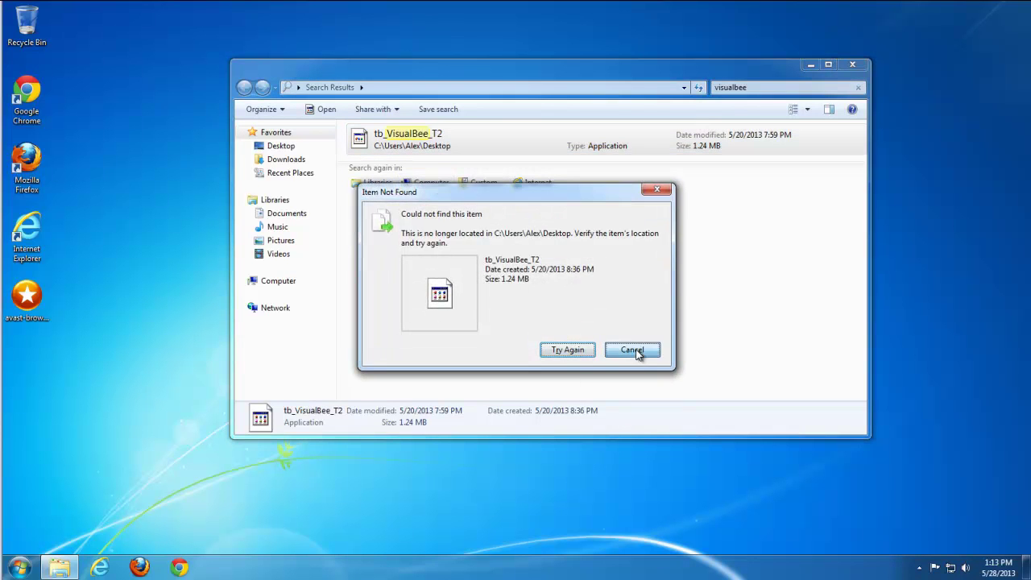
left_click(633, 350)
left_click(432, 182)
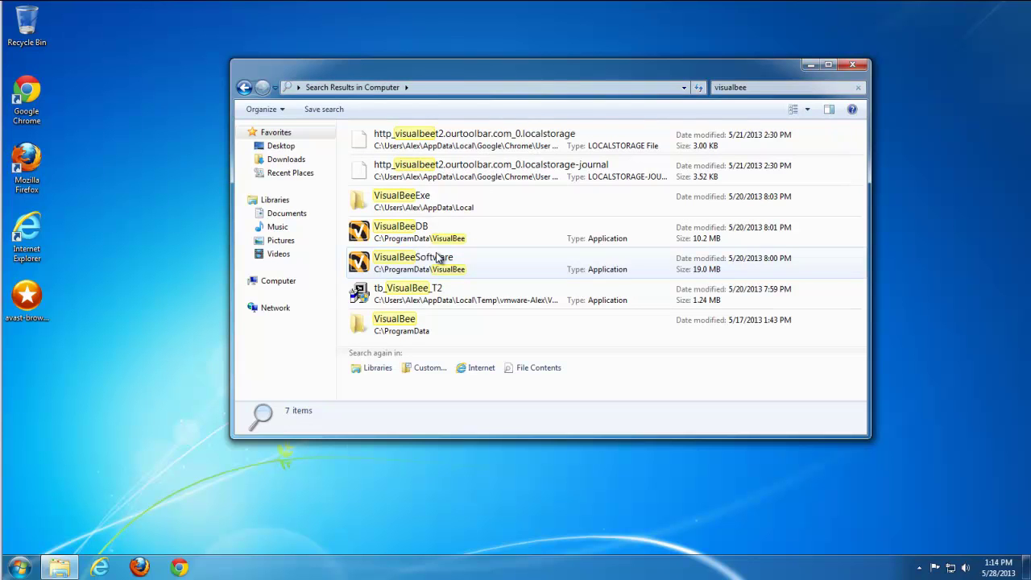
Step: Delete the VisualBee folder in C:\ProgramData and the tb_VisualBee_T2 application from the search results
left_click(456, 315)
key("Delete")
key("Return")
left_click(508, 337)
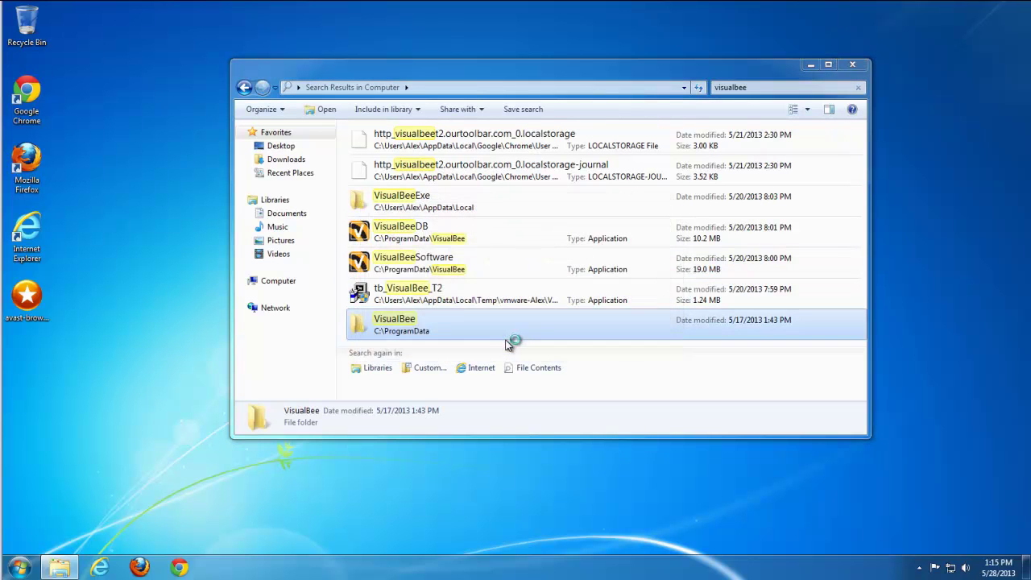
left_click(420, 293)
key("Delete")
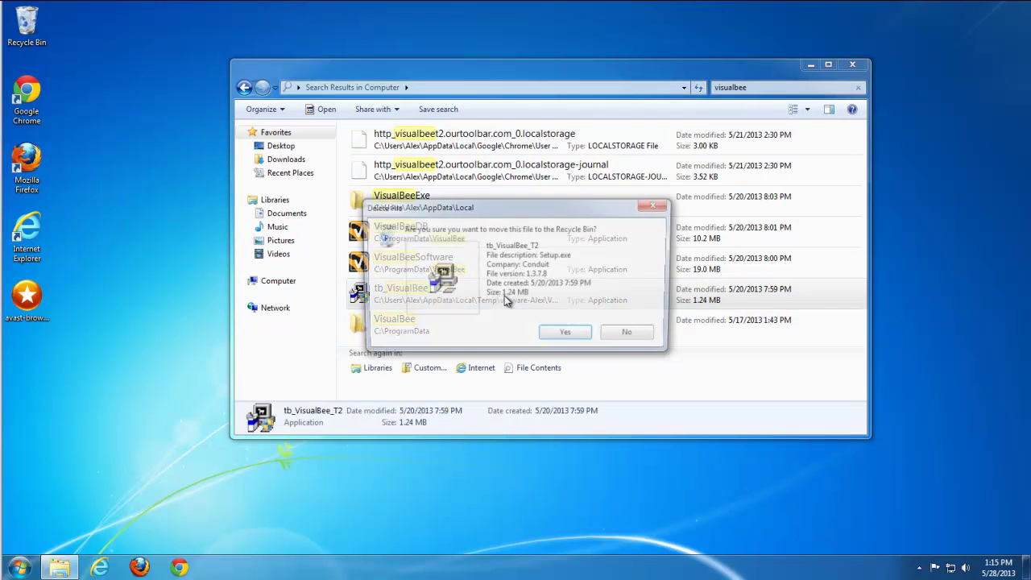
key("Return")
Step: Try to delete the VisualBeeSoftware and VisualBeeDB applications from the search results
left_click(426, 273)
key("Delete")
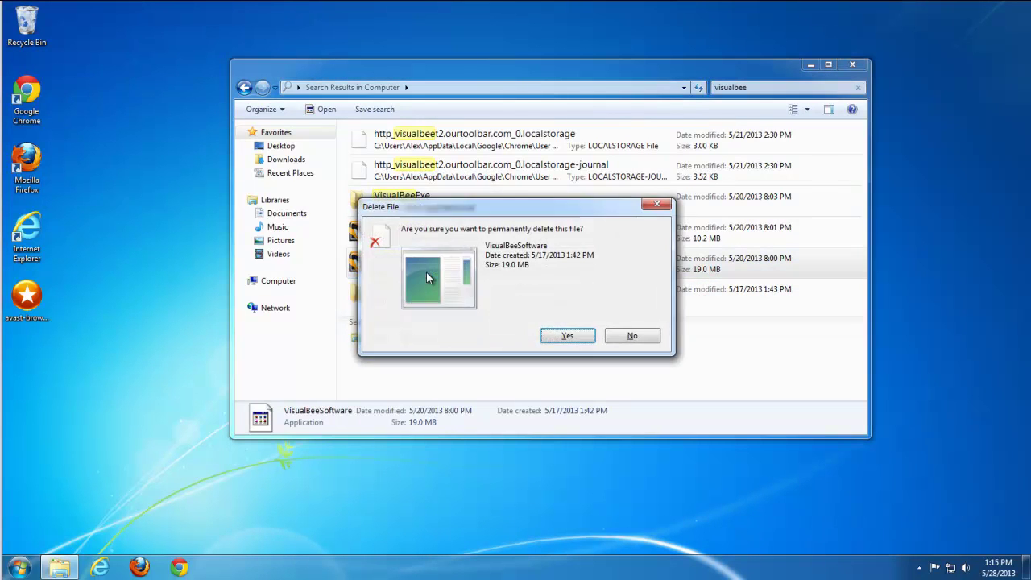
key("Return")
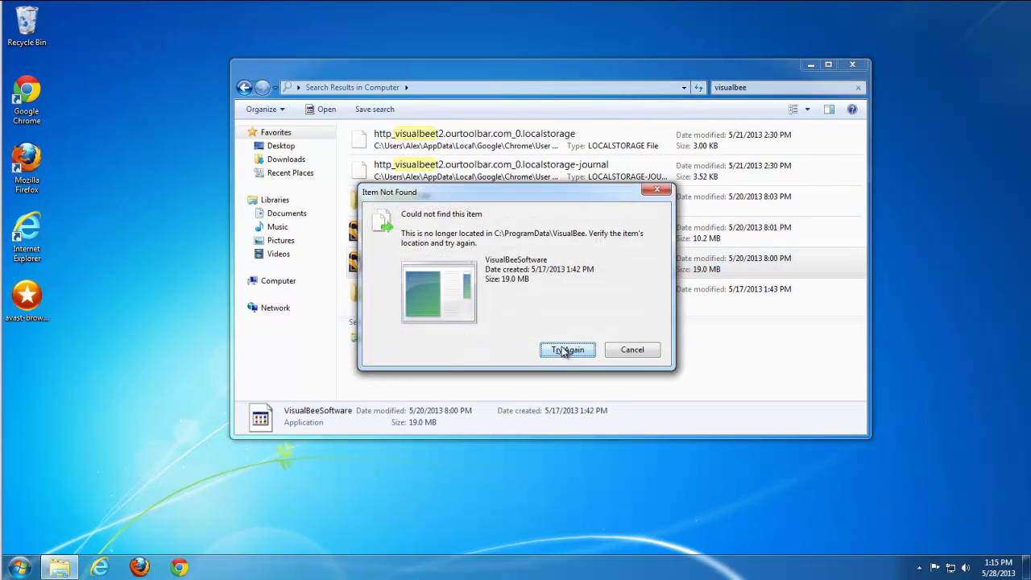
left_click(635, 355)
left_click(401, 233)
key("Delete")
key("Return")
left_click(647, 349)
Step: Delete the VisualBeeExe folder and both http_visualbeet2.ourtoolbar.com_0 localstorage files, and refresh the search results
left_click(403, 202)
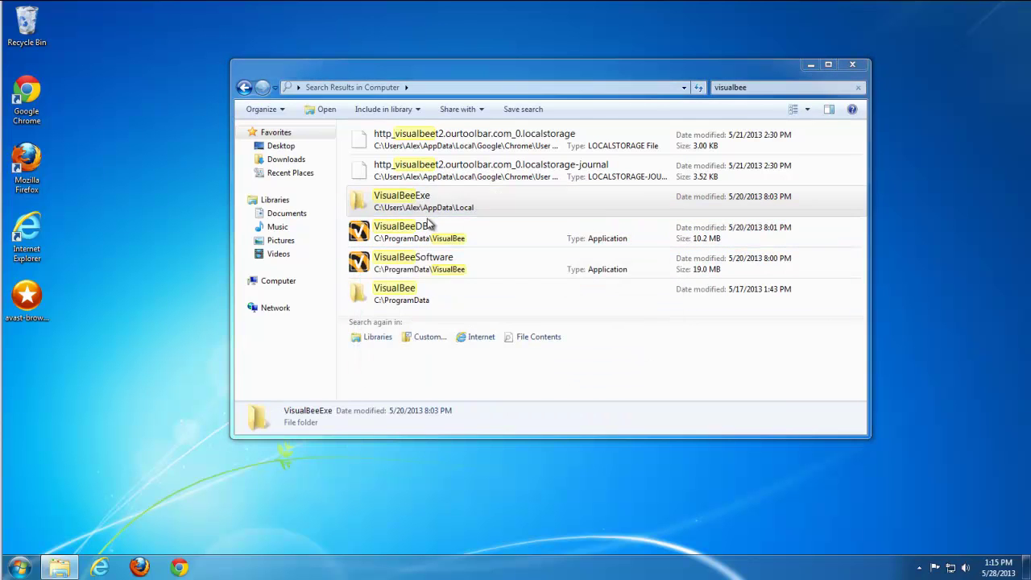
key("Delete")
key("Return")
left_click(396, 167)
key("Delete")
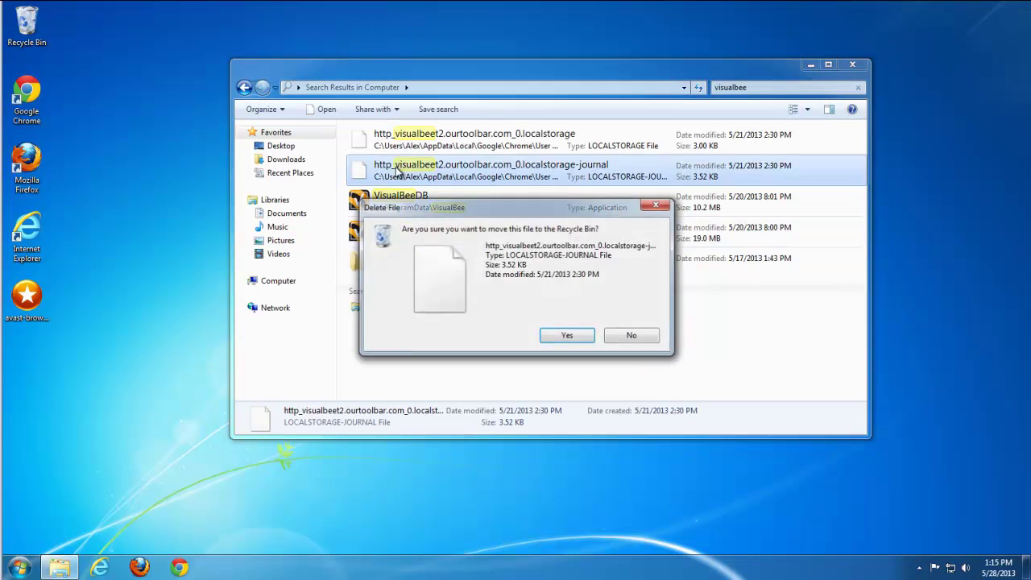
key("Return")
left_click(415, 138)
key("Delete")
key("Return")
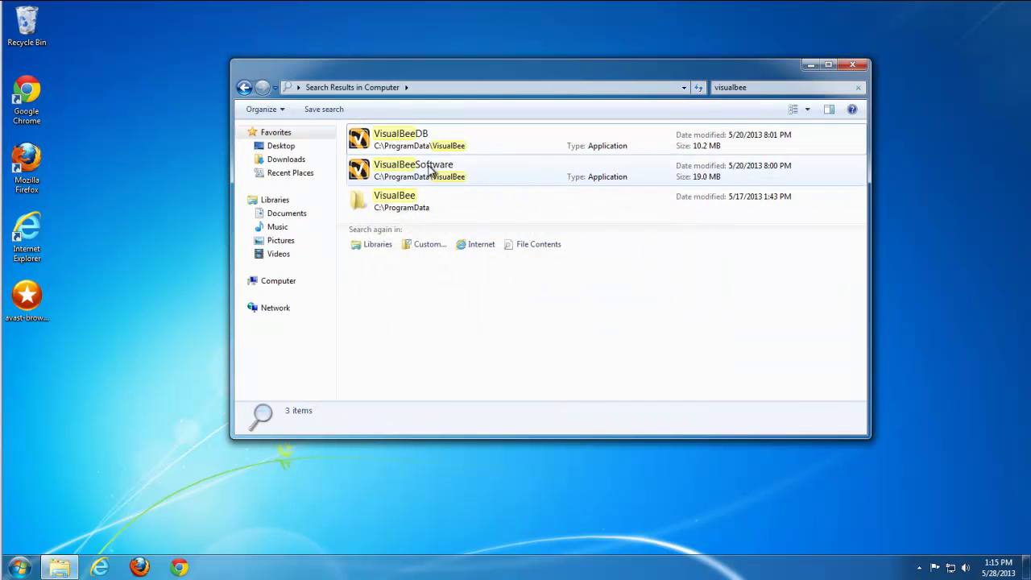
key("F5")
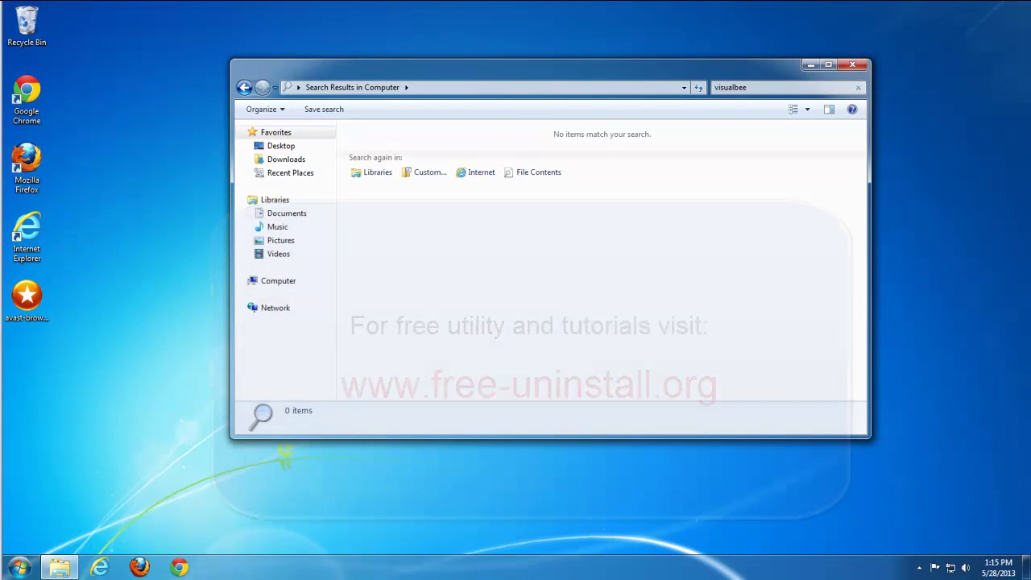
Step: Close the search results window and refresh the desktop
left_click(852, 65)
right_click(191, 188)
left_click(235, 228)
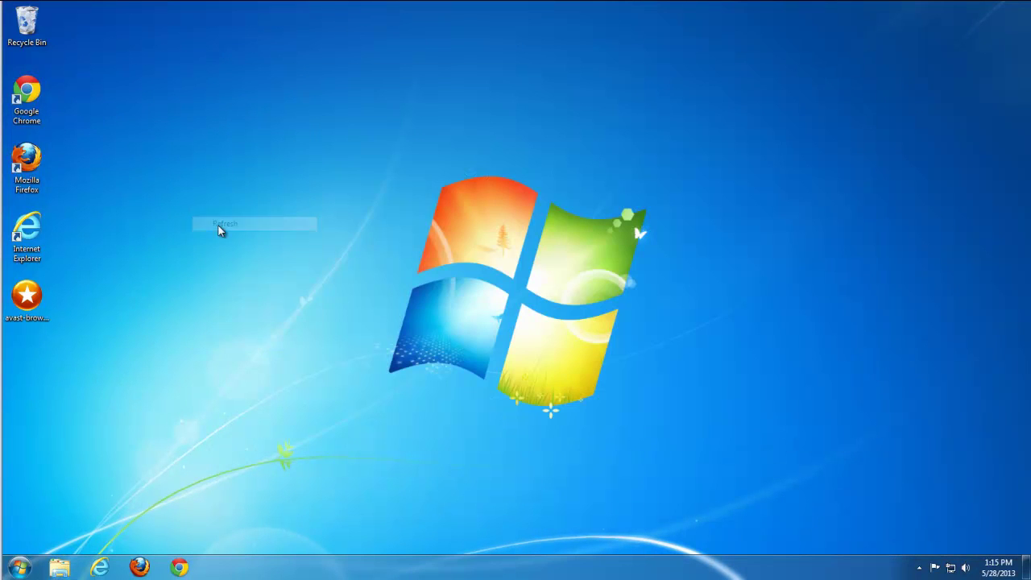